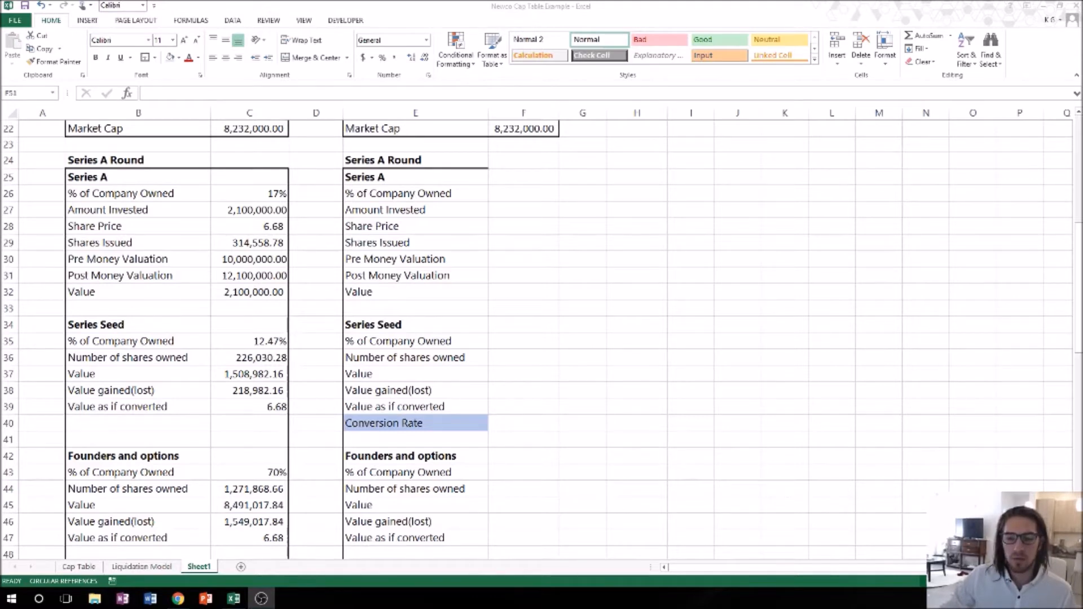
# Link the Series A Amount Invested in F27 to the Series A cost total in M26 of the Cap Table sheet.
pyautogui.click(233, 599)
pyautogui.click(522, 215)
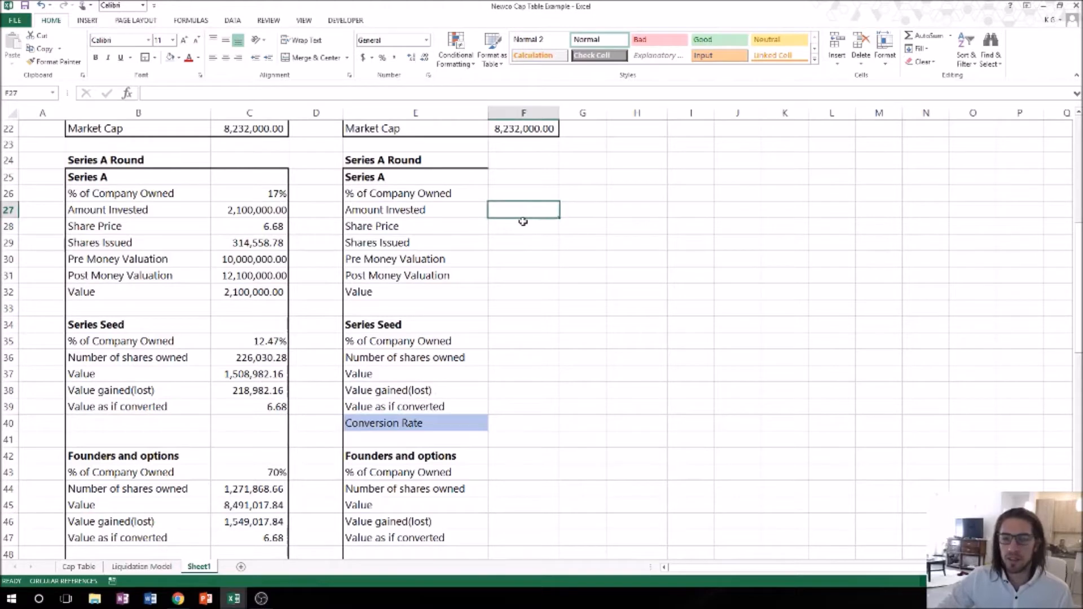
pyautogui.write('+')
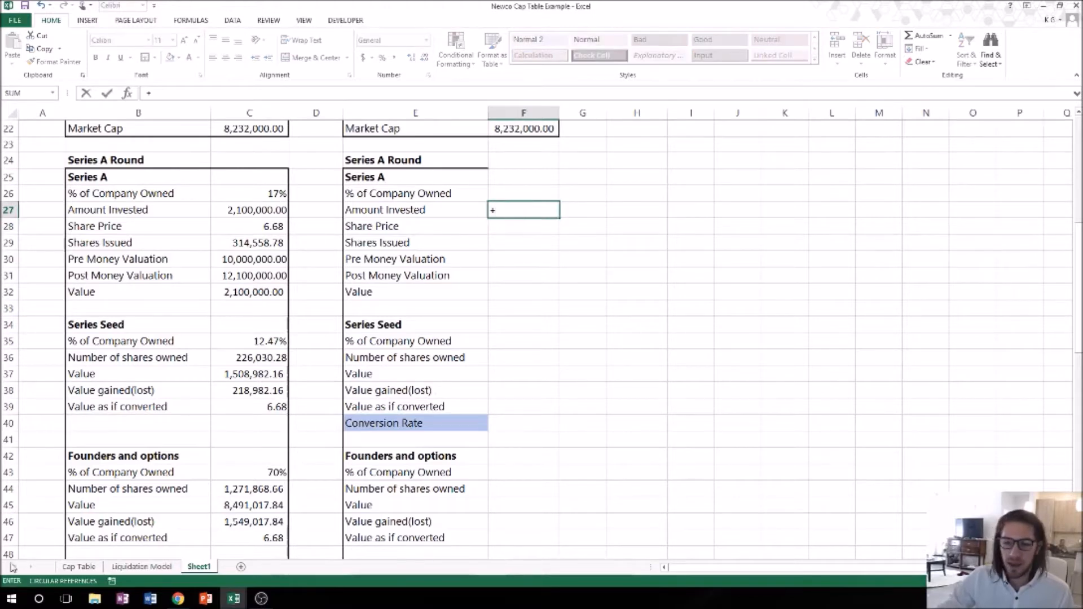
pyautogui.click(78, 566)
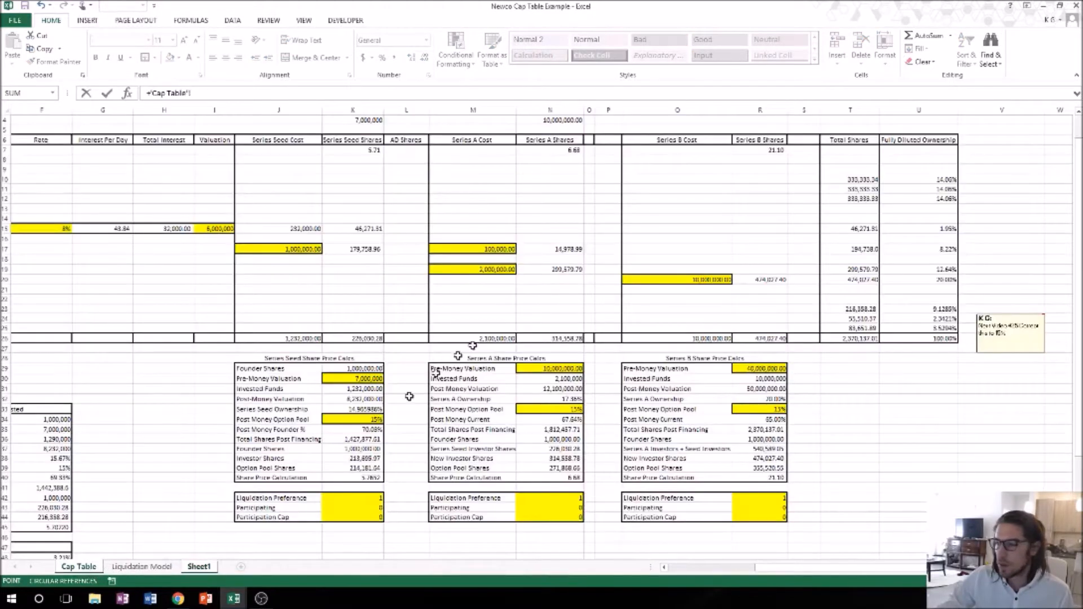
pyautogui.click(497, 339)
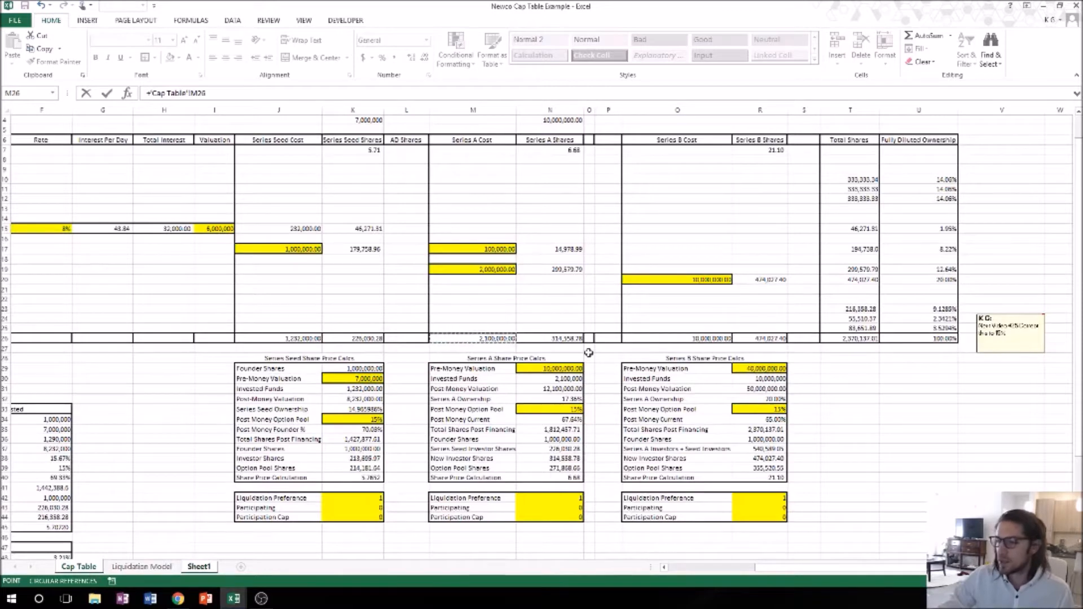
pyautogui.press('Return')
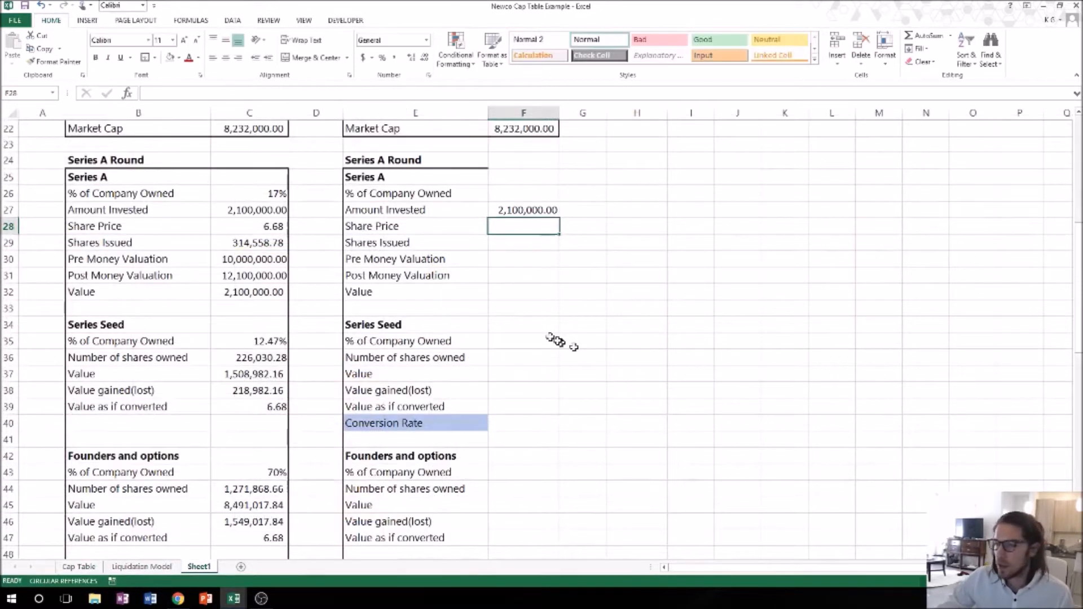
# Link the Series A Pre Money Valuation in F30 to the Series A pre-money valuation in N29 of the Cap Table sheet.
pyautogui.click(514, 260)
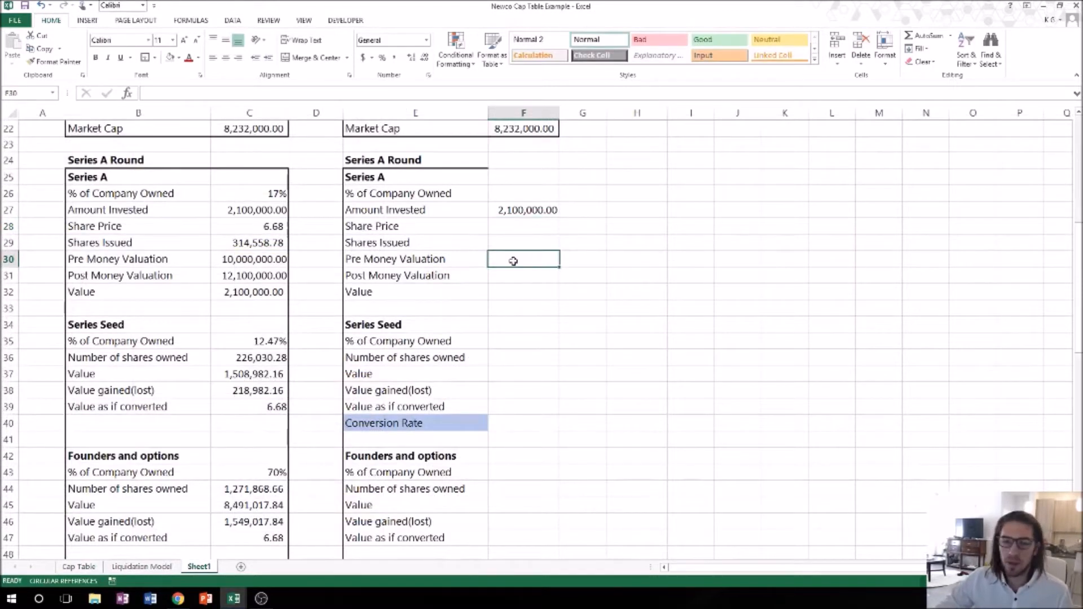
pyautogui.write('+')
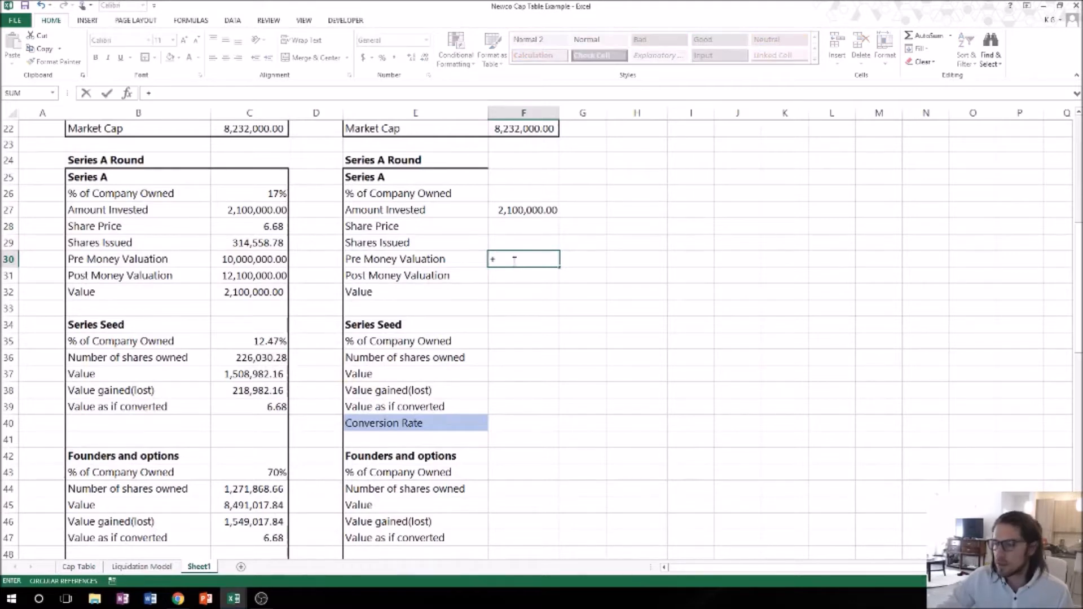
pyautogui.click(82, 566)
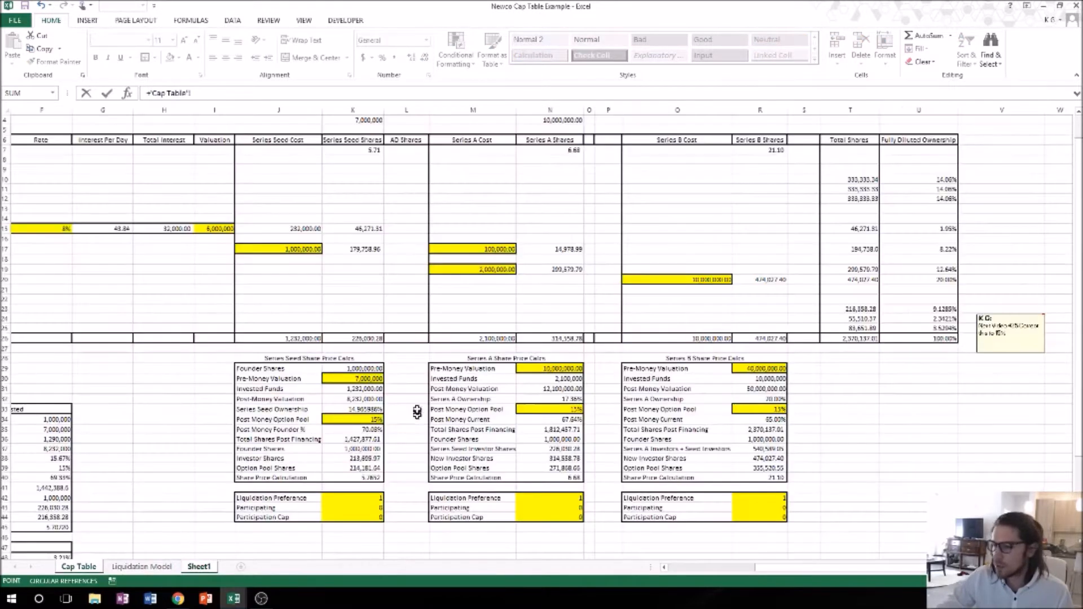
pyautogui.click(545, 370)
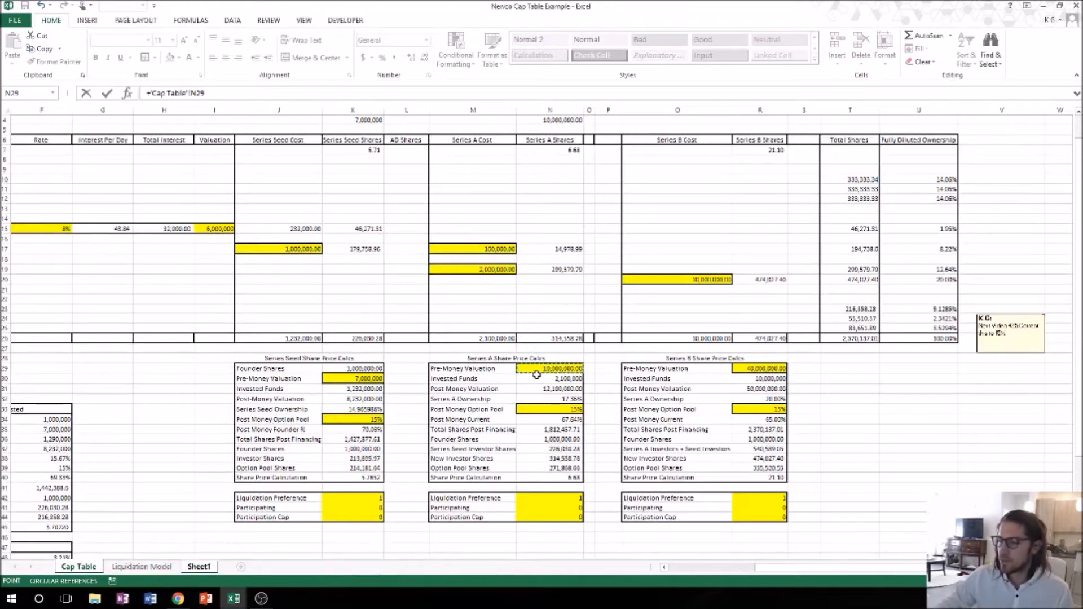
pyautogui.press('Return')
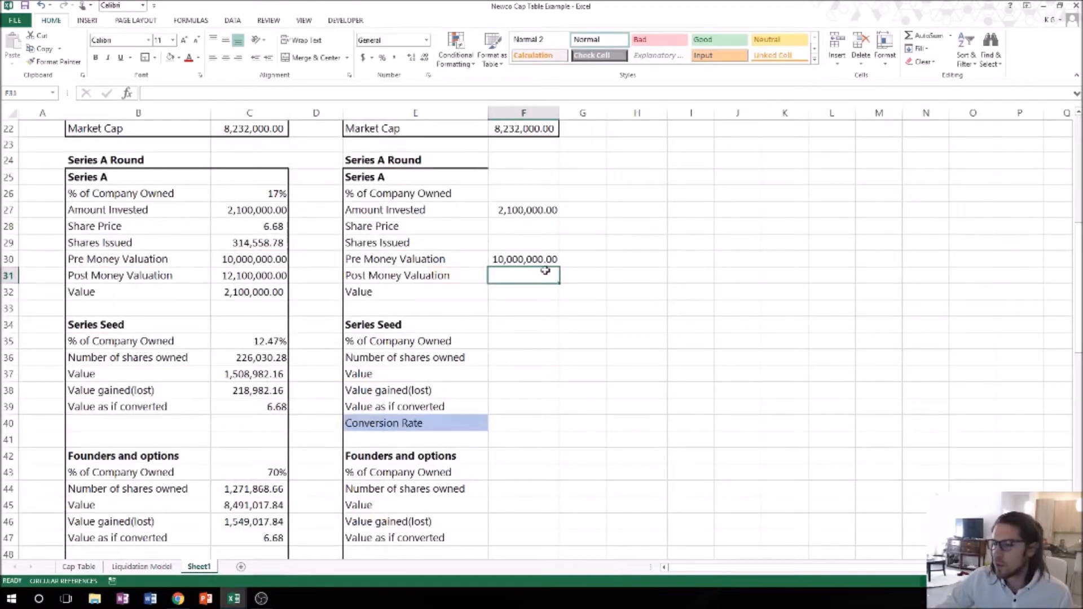
# Calculate the Series A Post Money Valuation in F31 as pre-money valuation plus amount invested, F30+F27.
pyautogui.write('+')
pyautogui.press('Up')
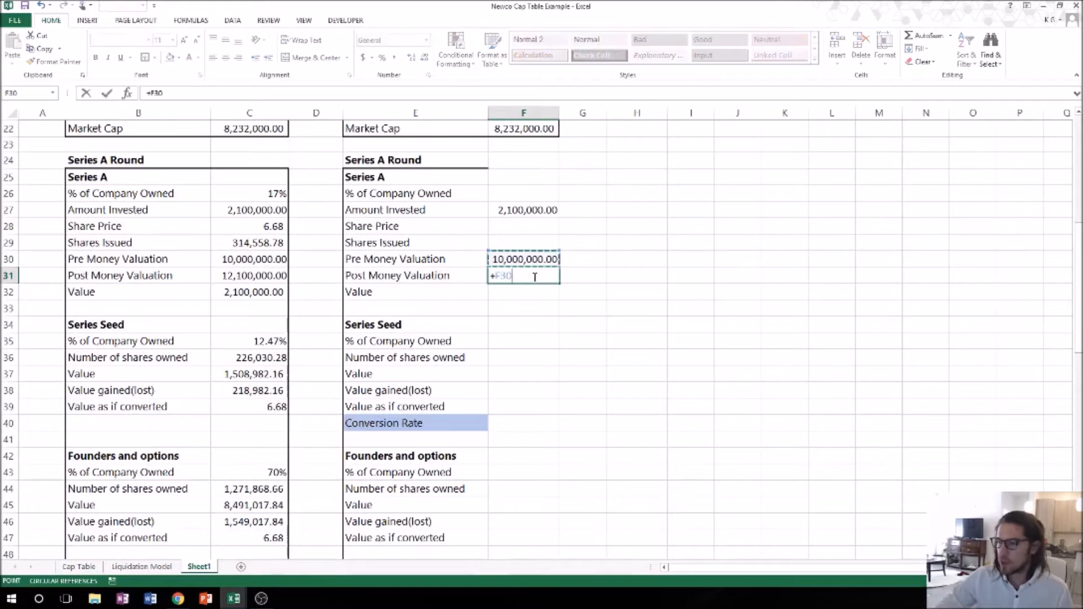
pyautogui.write('+')
pyautogui.press('Up')
pyautogui.press('Up')
pyautogui.press('Up')
pyautogui.press('Up')
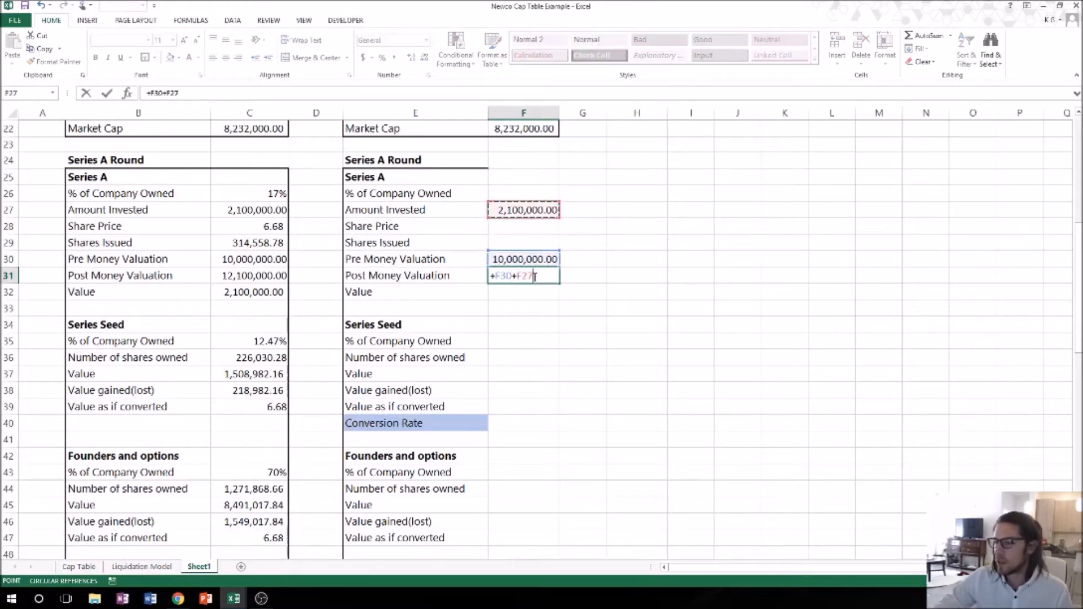
pyautogui.press('Return')
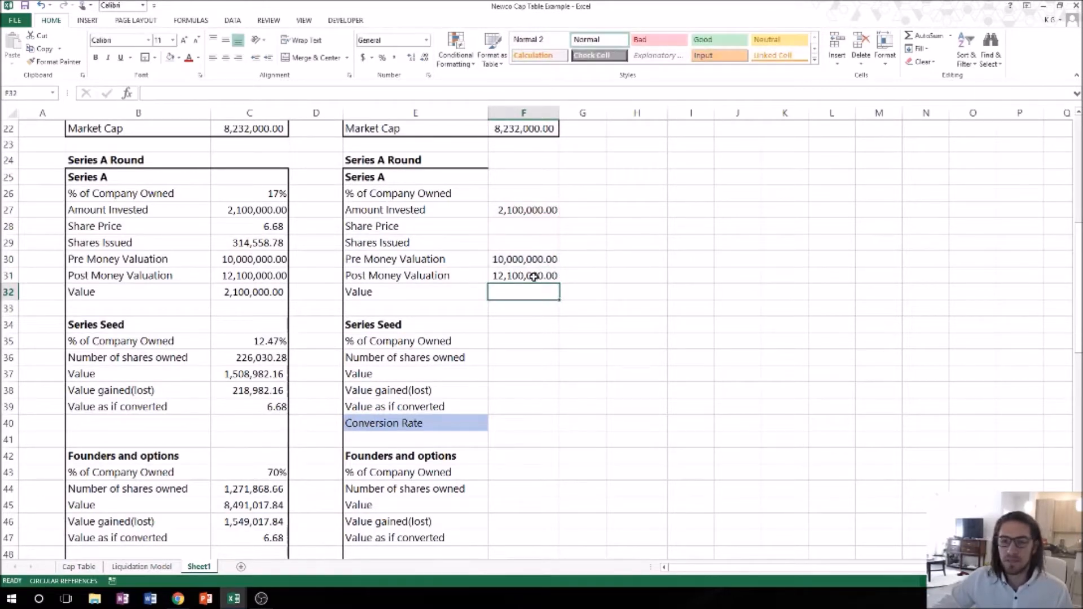
# Examine the seed round's Share Price formula in F8 as a reference for the empty Series A Share Price.
pyautogui.press('Up')
pyautogui.press('Up')
pyautogui.press('Up')
pyautogui.press('Up')
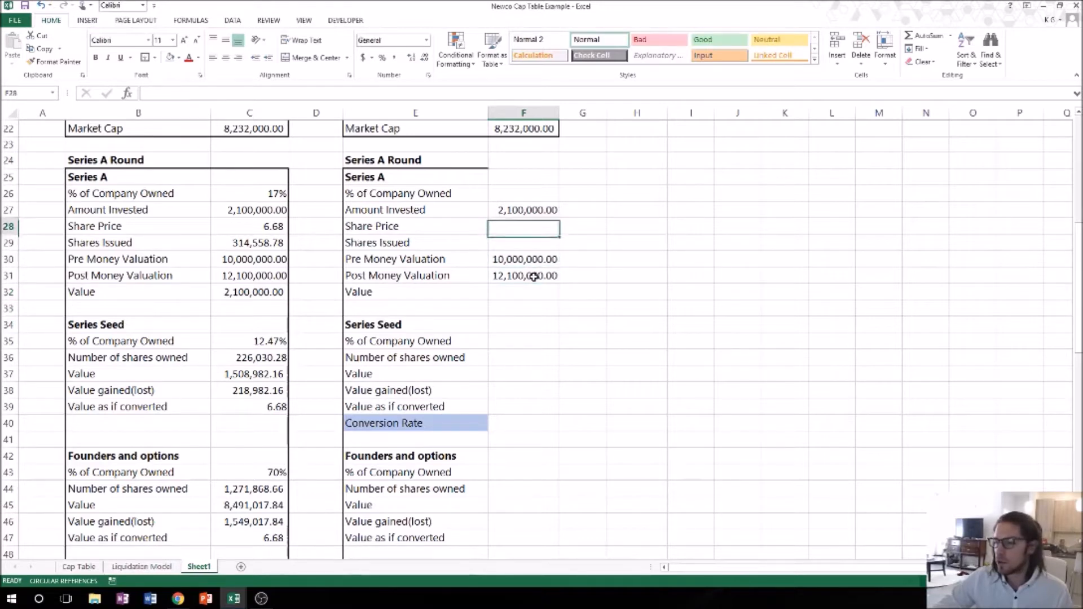
pyautogui.hotkey('alt', 'Tab')
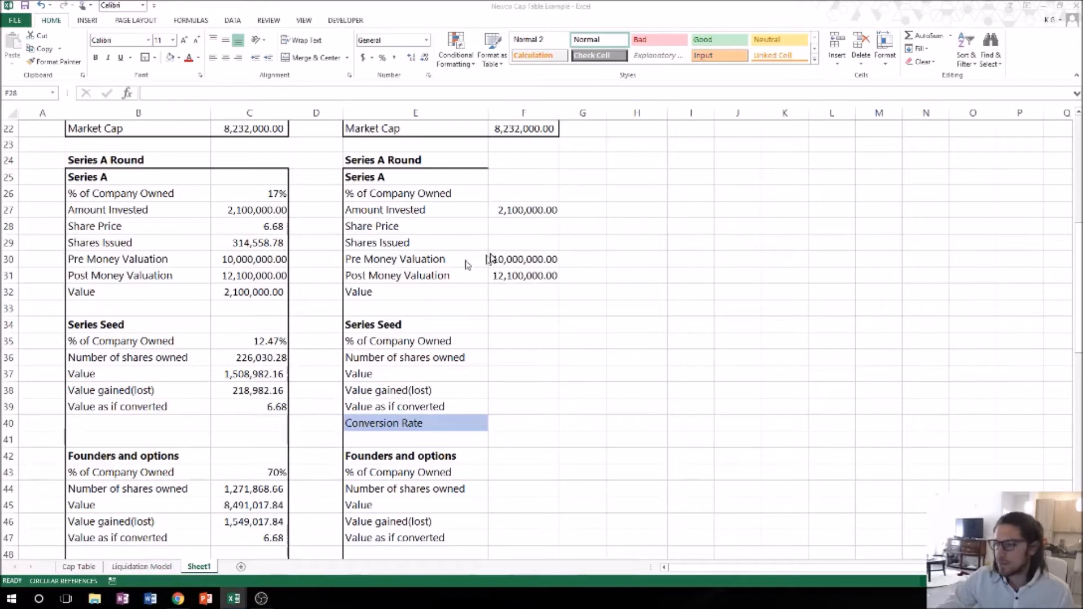
pyautogui.click(521, 224)
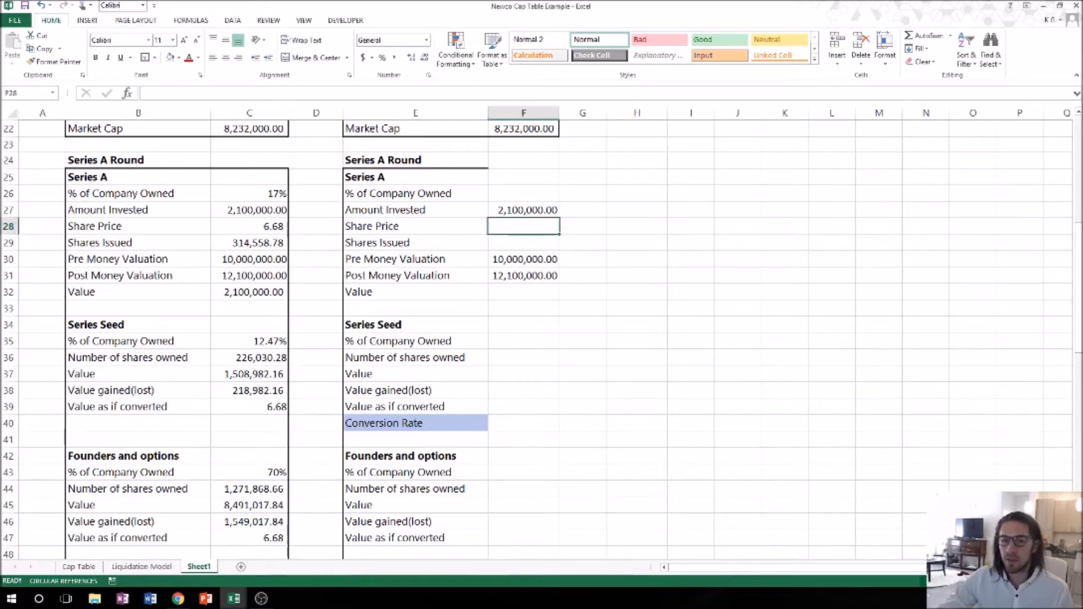
pyautogui.hotkey('alt', 'Tab')
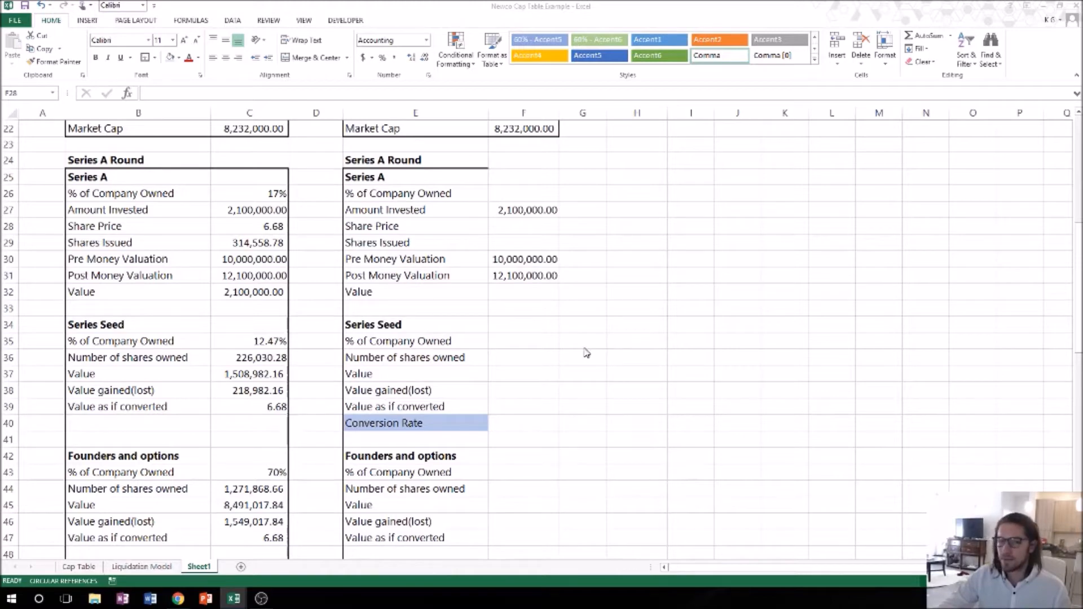
pyautogui.scroll(7, 586, 352)
pyautogui.click(527, 239)
pyautogui.scroll(-2, 634, 464)
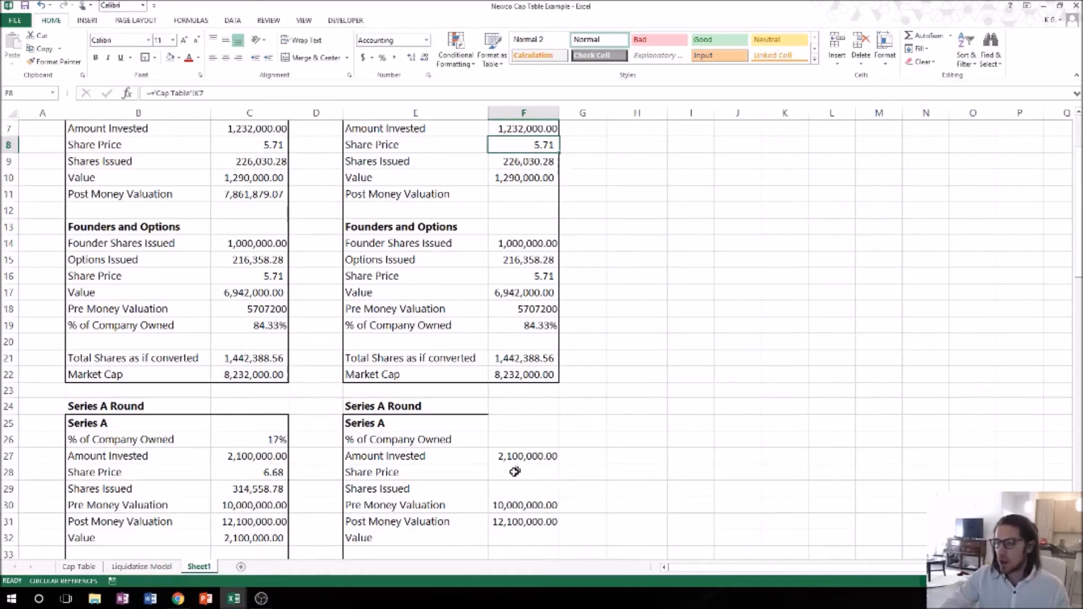
pyautogui.hotkey('alt', 'Tab')
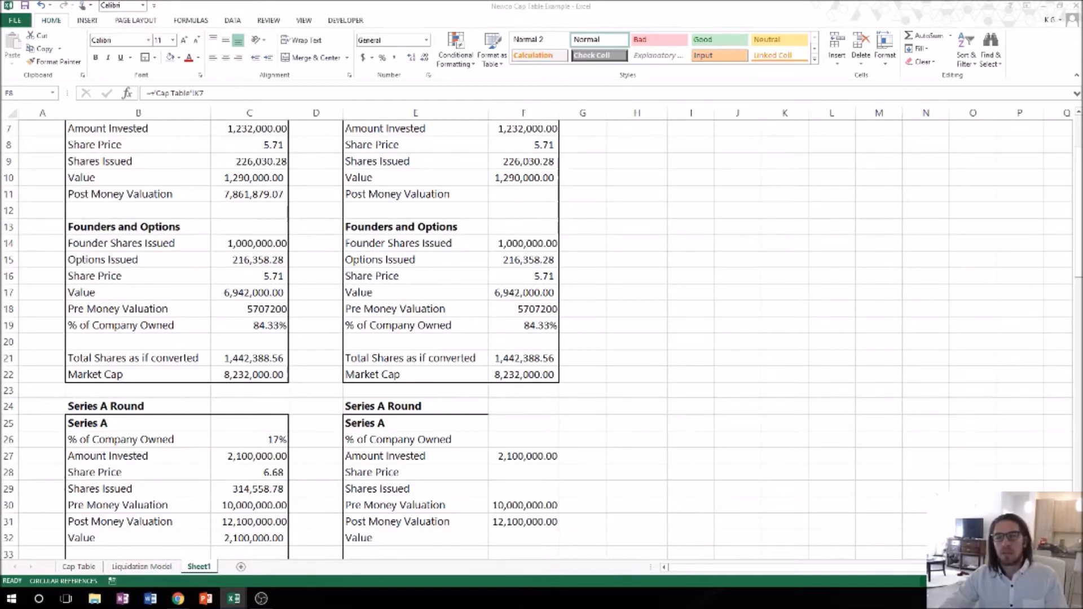
pyautogui.hotkey('alt', 'Tab')
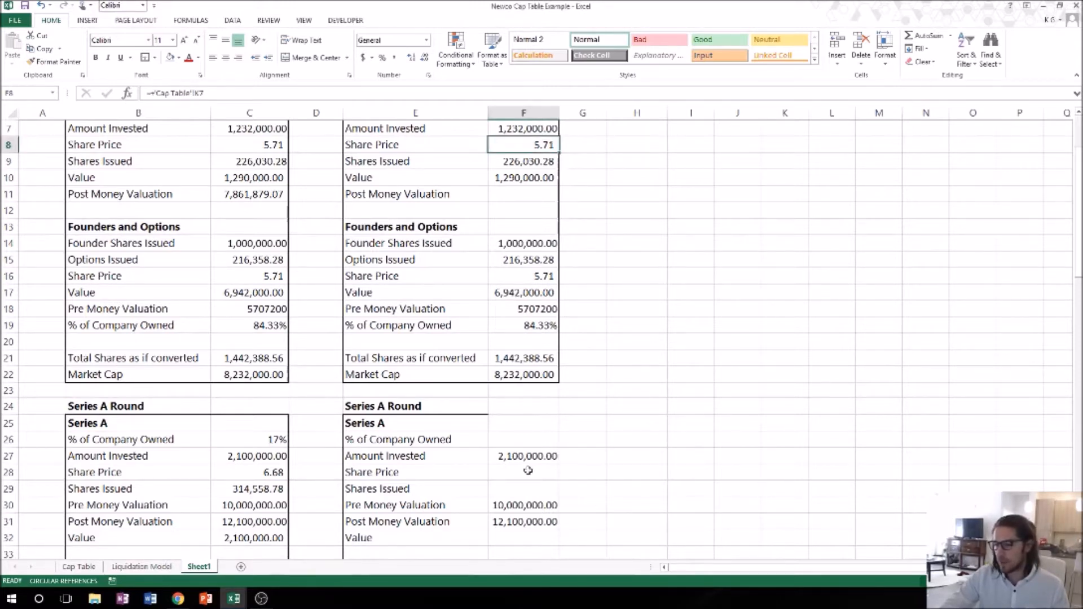
# Begin the Series A Share Price formula in F28 with MAX, subtracting the seed Amount Invested F7 from the Pre Money Valuation F30.
pyautogui.click(524, 472)
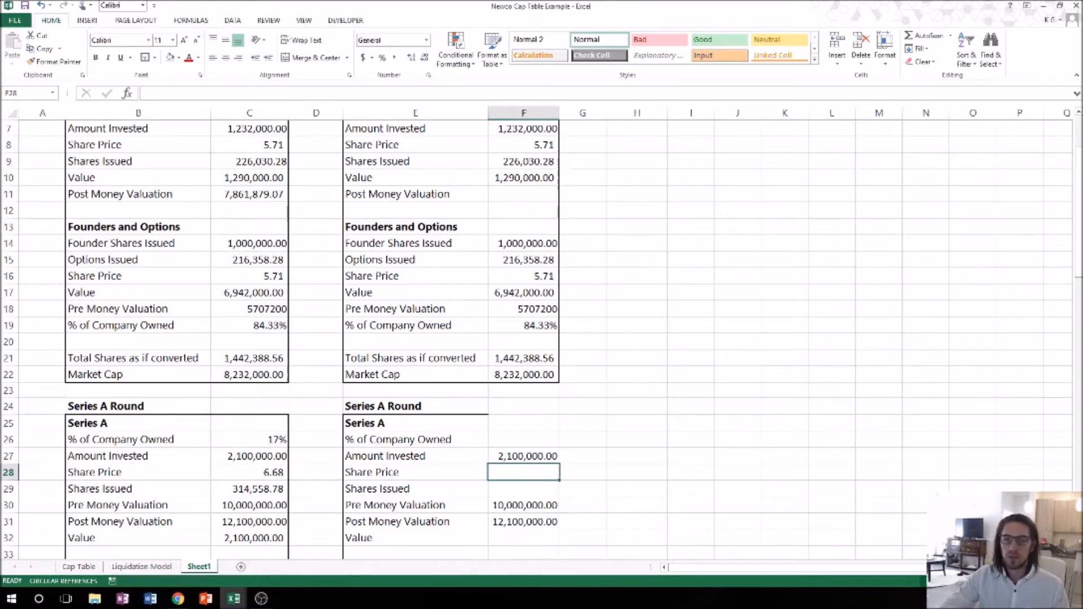
pyautogui.hotkey('alt', 'Tab')
pyautogui.hotkey('alt', 'Tab')
pyautogui.write('+')
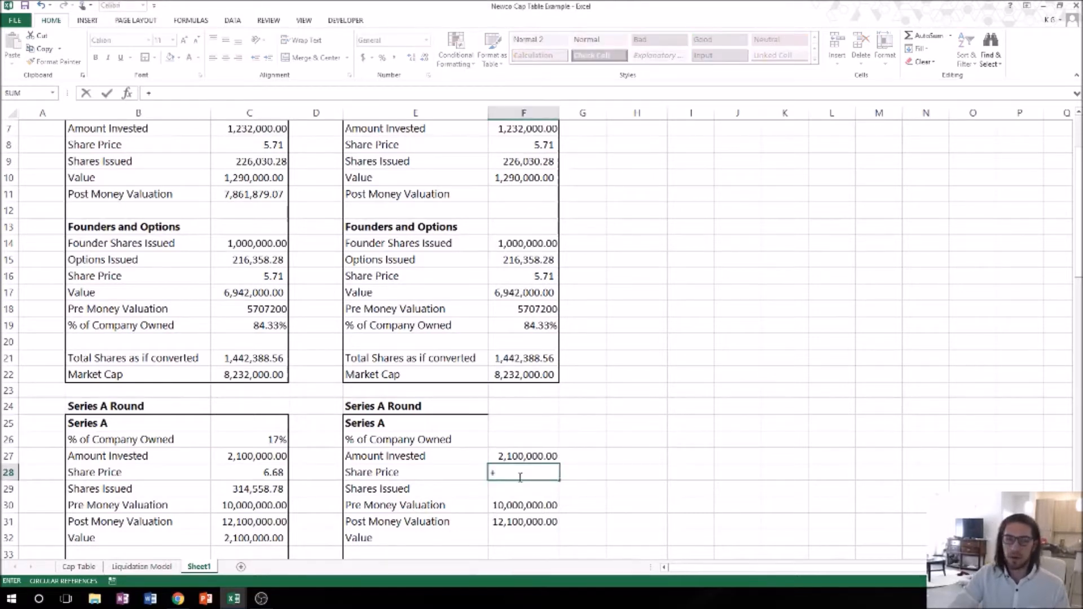
pyautogui.write('max')
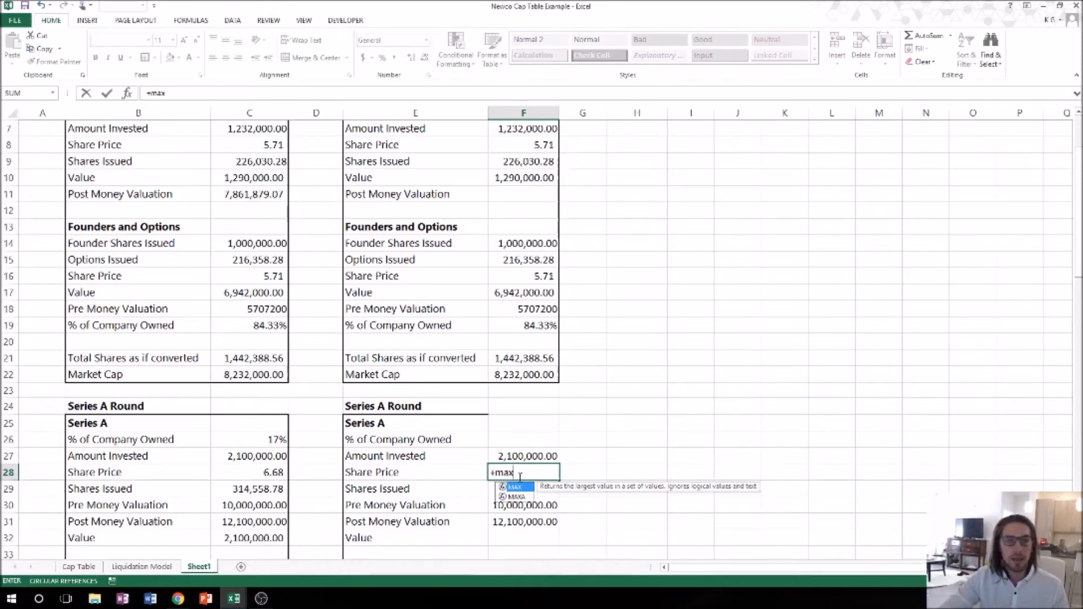
pyautogui.press('Tab')
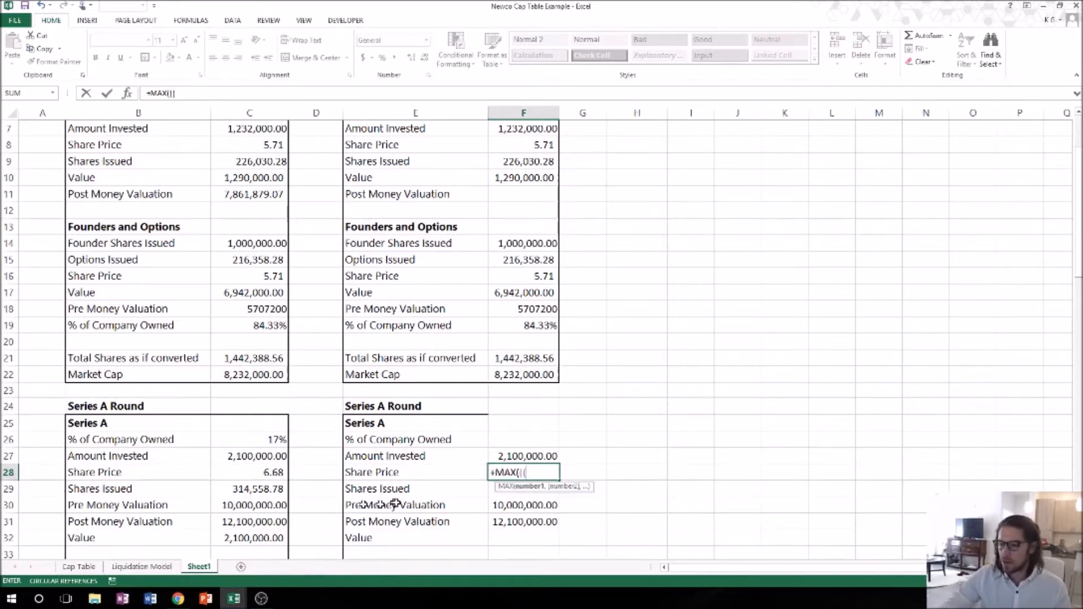
pyautogui.click(540, 504)
pyautogui.write('-')
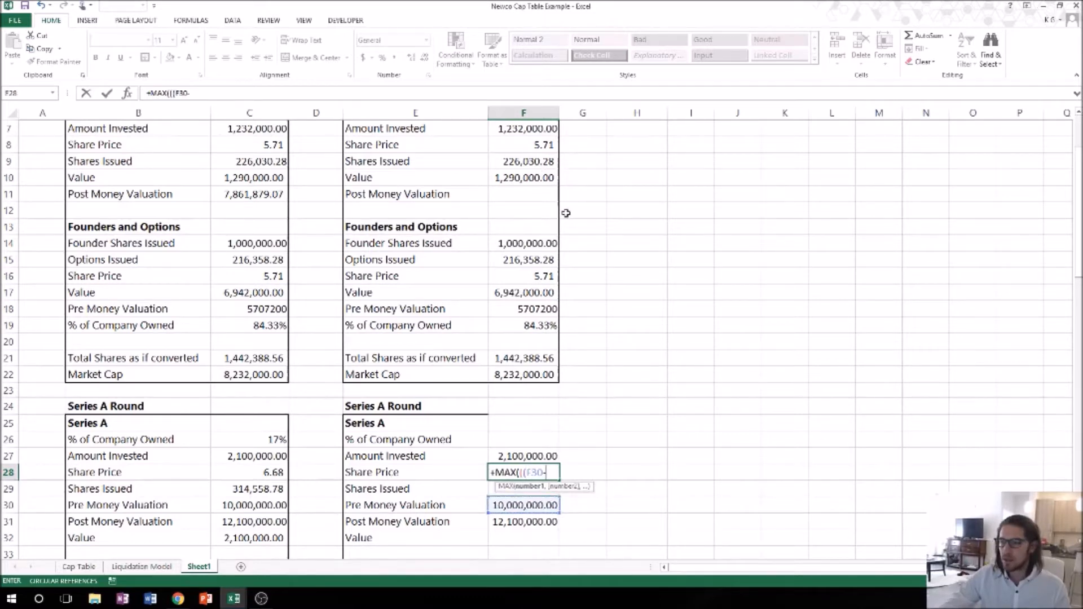
pyautogui.click(533, 129)
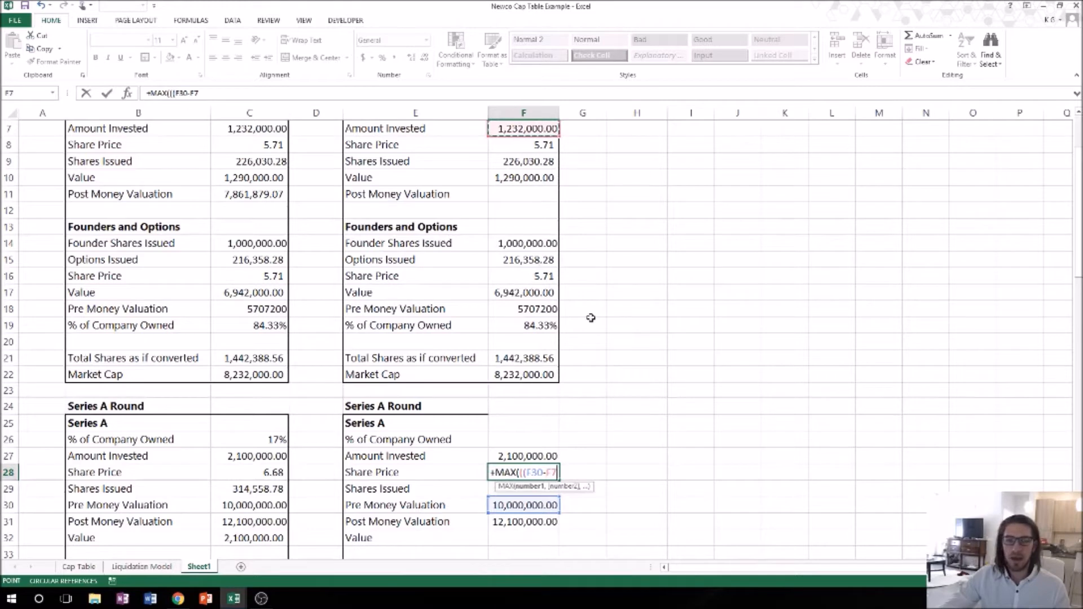
# Close the F30-F7 difference in the Share Price formula and divide it by a SUM function.
pyautogui.write(')/sum')
pyautogui.press('Return')
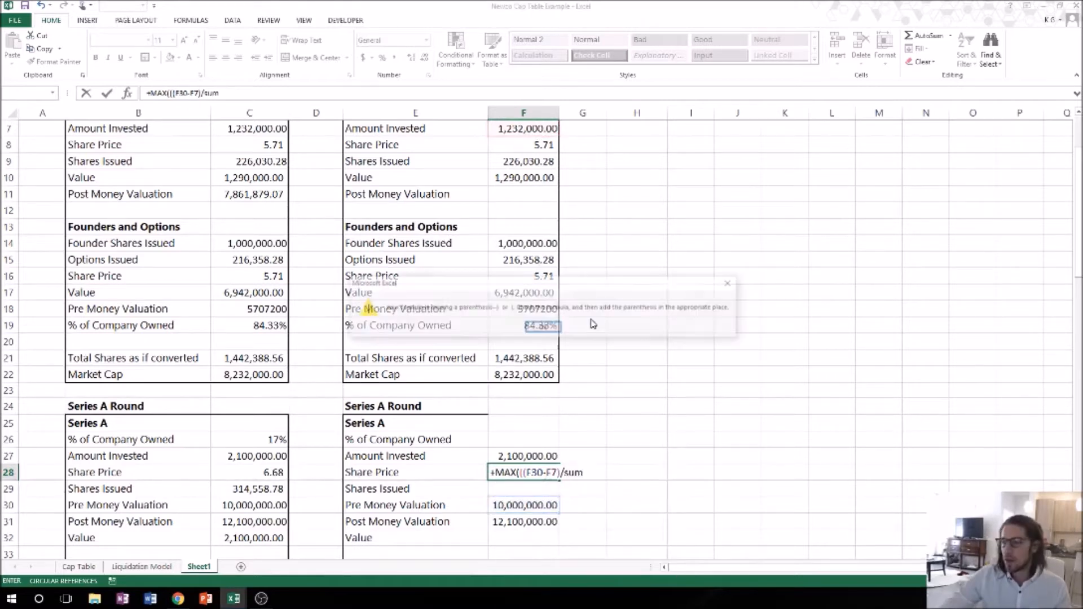
pyautogui.click(546, 328)
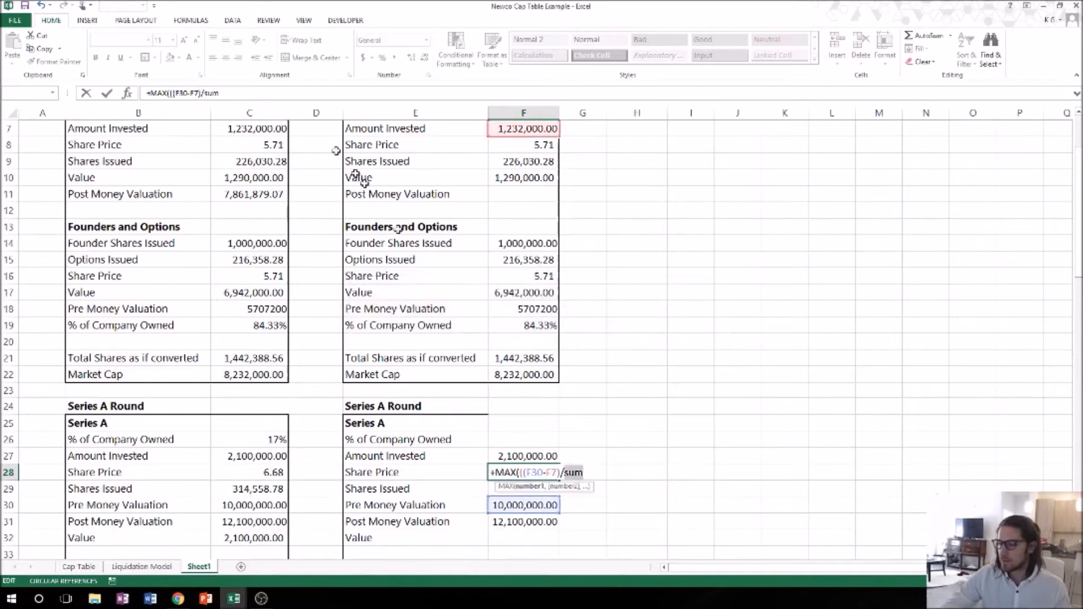
pyautogui.click(253, 98)
pyautogui.press('BackSpace')
pyautogui.press('BackSpace')
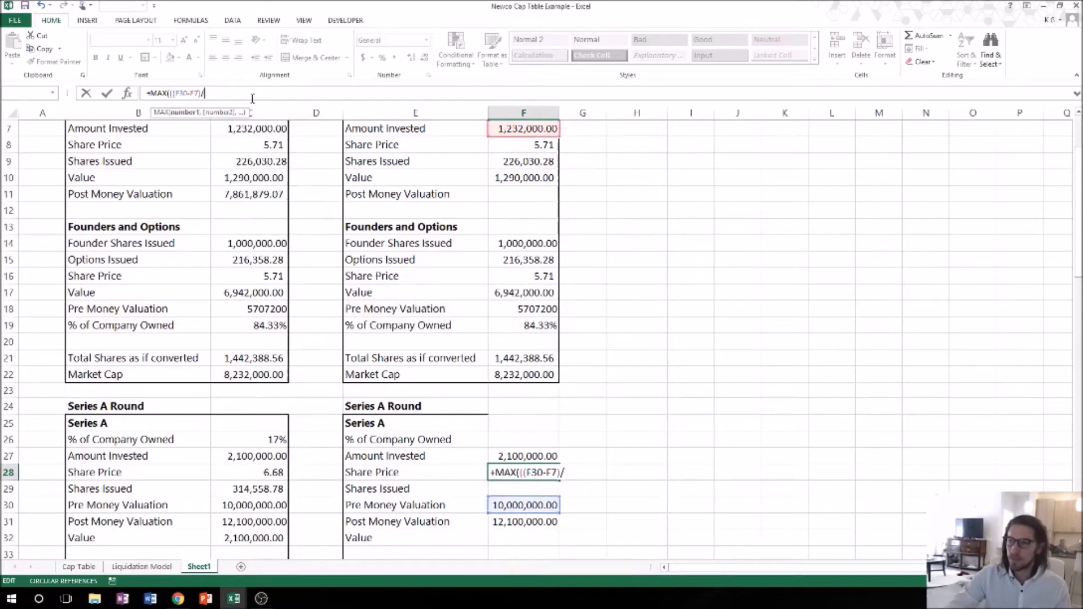
pyautogui.write('um')
pyautogui.press('Tab')
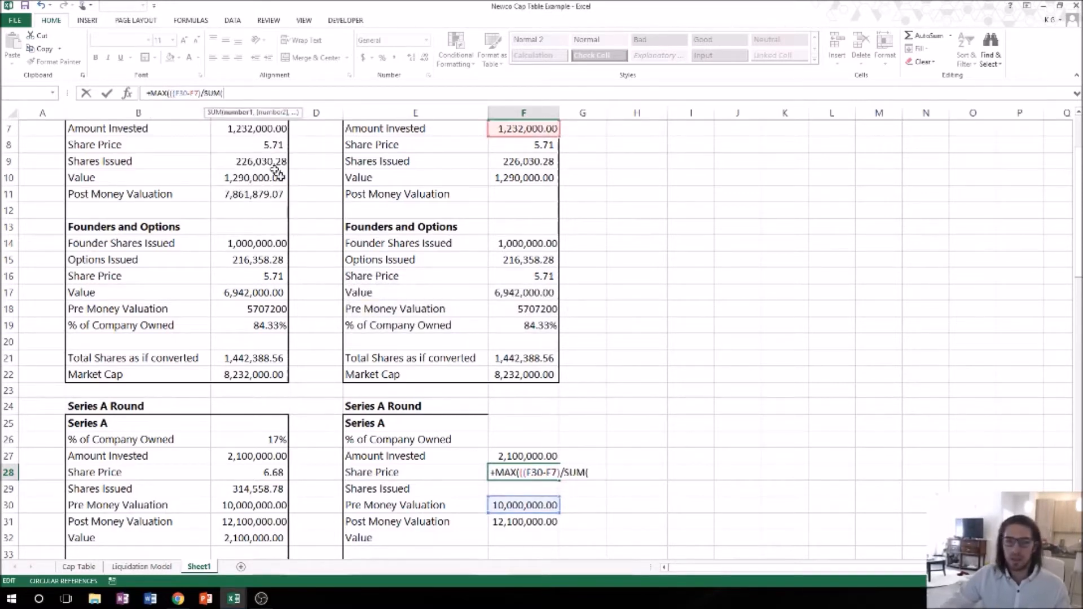
# Sum the founder shares and options issued F14:F15 plus 'Cap Table'!T24 as the divisor of the Series A Share Price formula.
pyautogui.click(529, 246)
pyautogui.moveTo(529, 246); pyautogui.dragTo(530, 260)
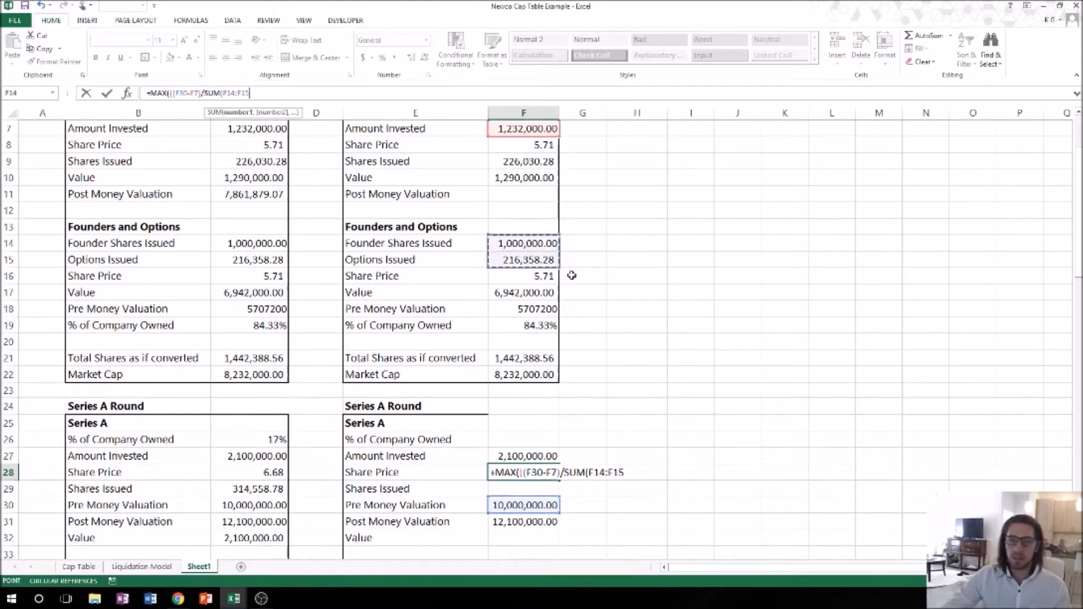
pyautogui.write(',')
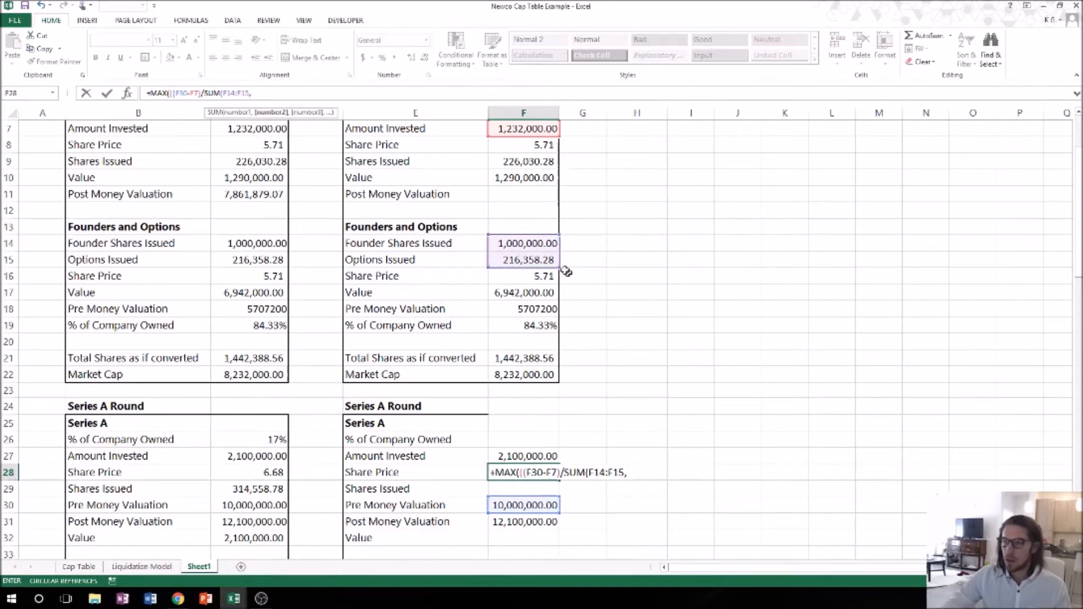
pyautogui.click(78, 566)
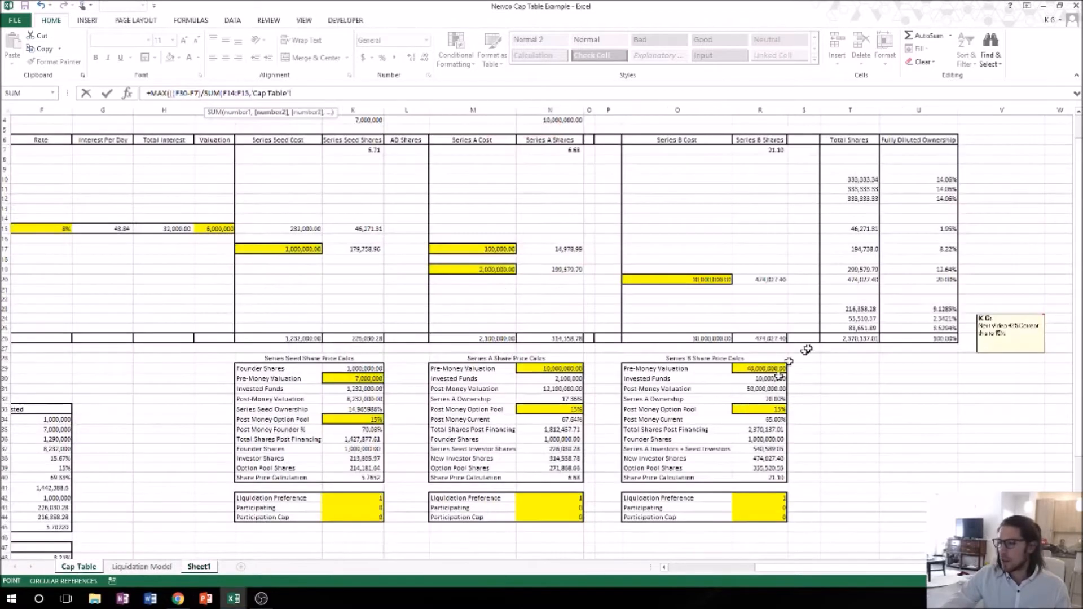
pyautogui.click(842, 319)
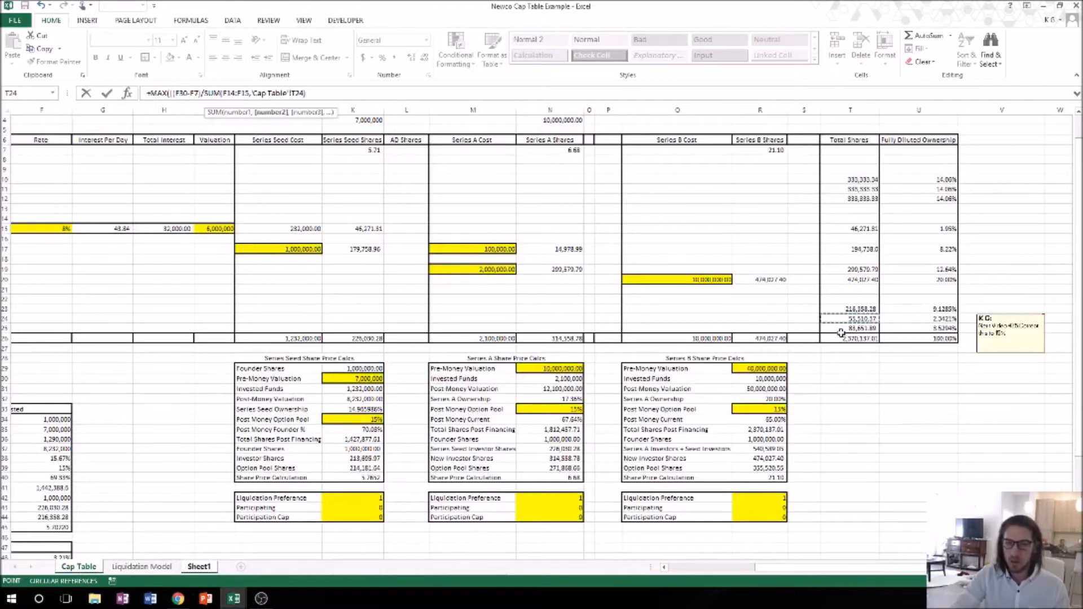
# Finish the Share Price formula with 0.01 as the second MAX argument and try to commit it.
pyautogui.write(',')
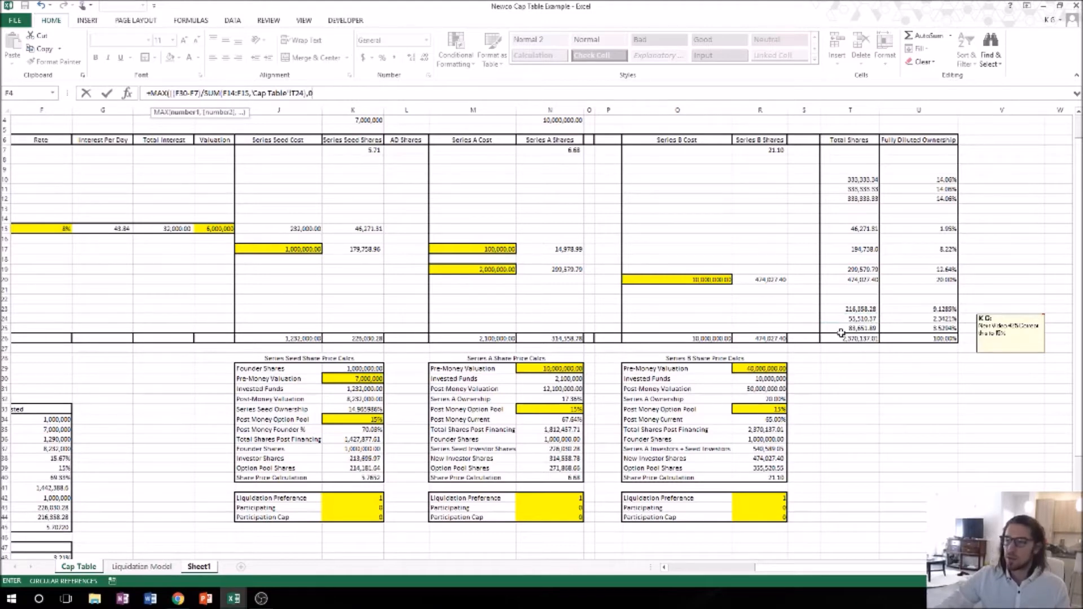
pyautogui.write('0.01)')
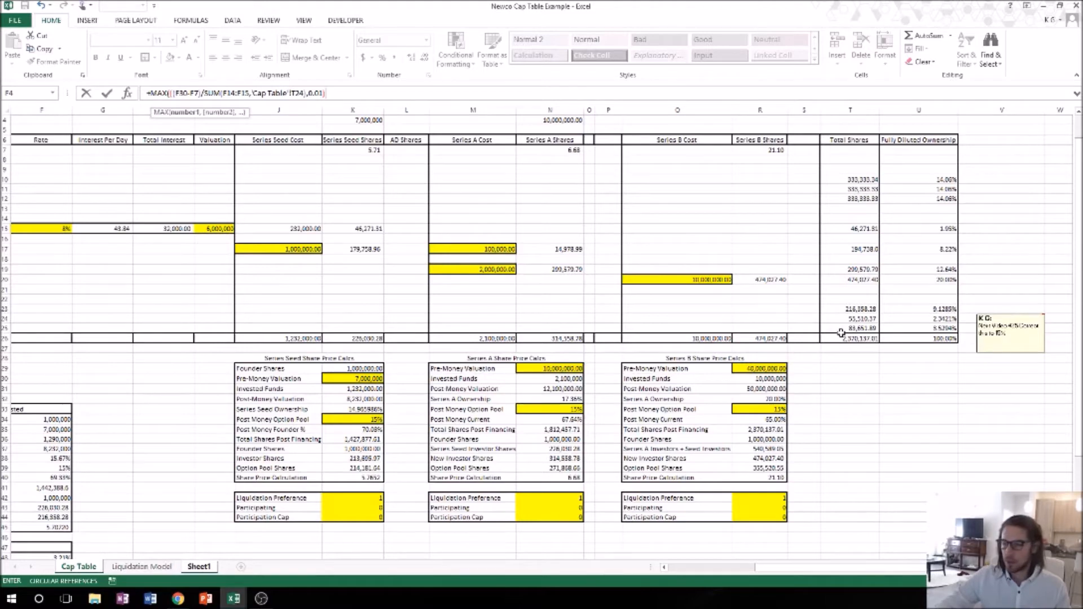
pyautogui.press('Return')
pyautogui.click(519, 356)
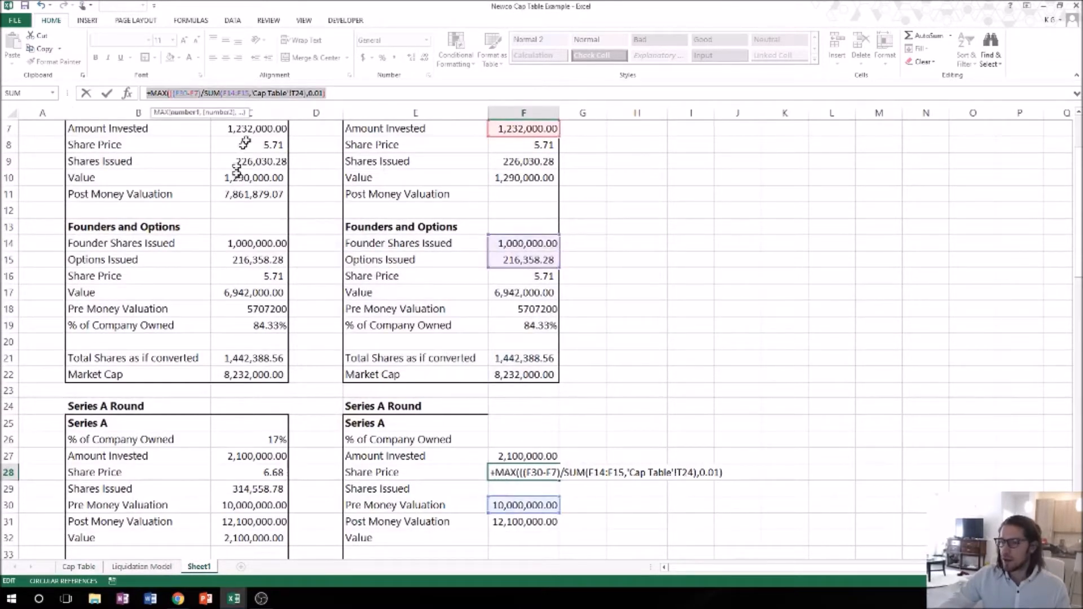
# Try to balance the Share Price formula by removing the closing parenthesis after F7.
pyautogui.click(335, 96)
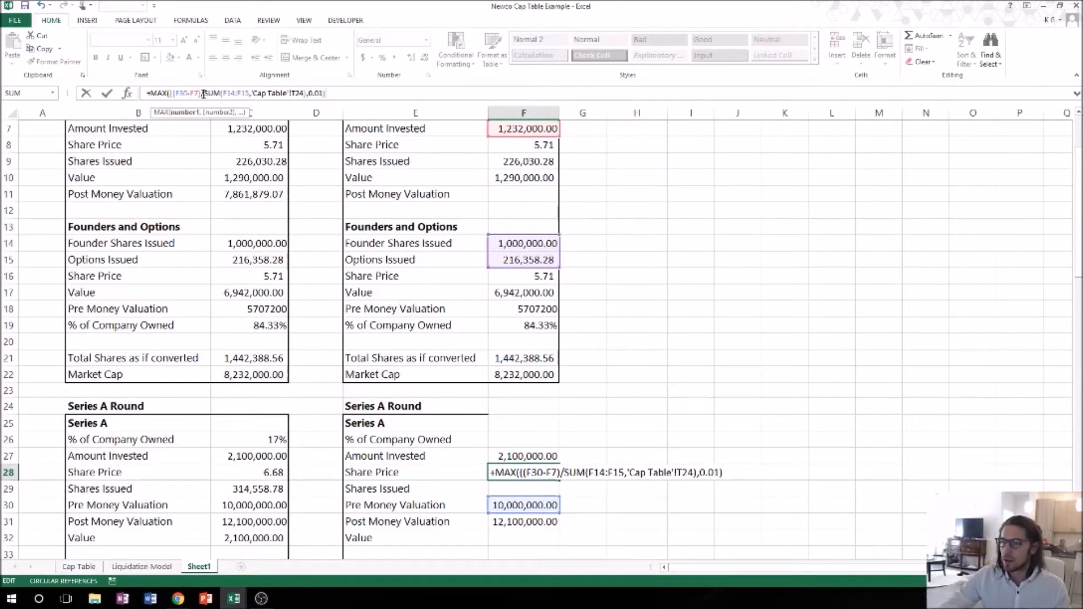
pyautogui.press('BackSpace')
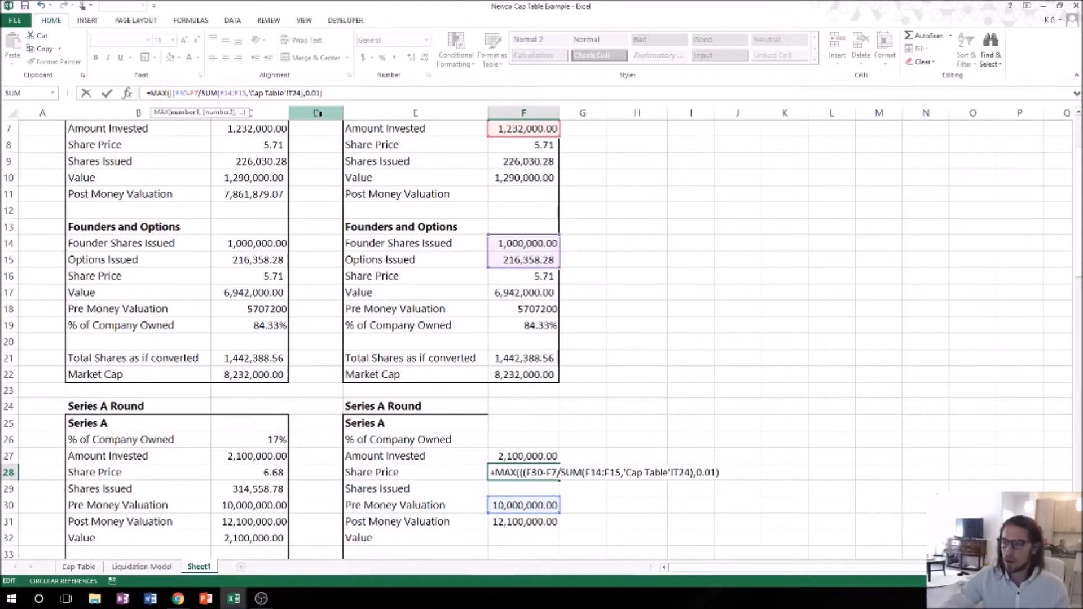
pyautogui.click(319, 116)
pyautogui.press('Return')
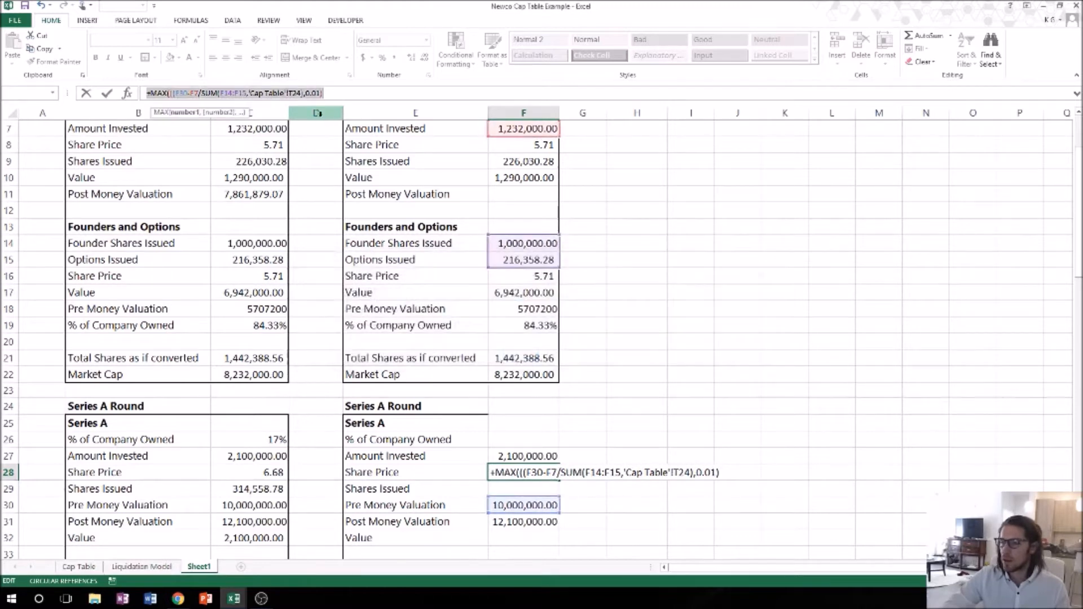
# Correct the Share Price formula to MAX((F30-F7)/SUM(F14:F15,'Cap Table'!T24),0.01) by fixing its parentheses, and commit it in F28.
pyautogui.click(383, 95)
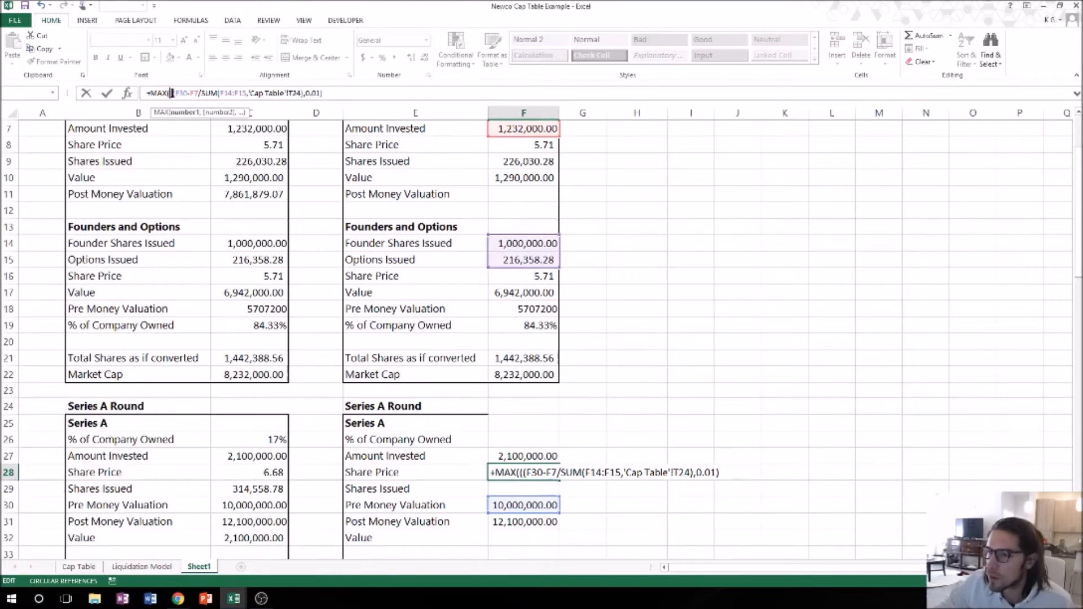
pyautogui.press('BackSpace')
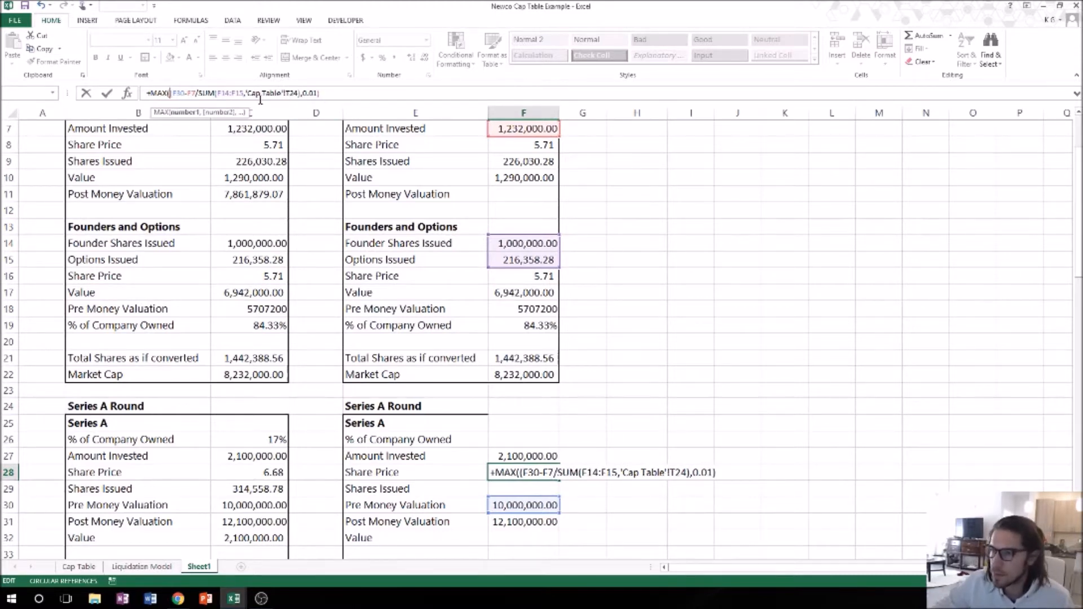
pyautogui.press('Return')
pyautogui.press('Return')
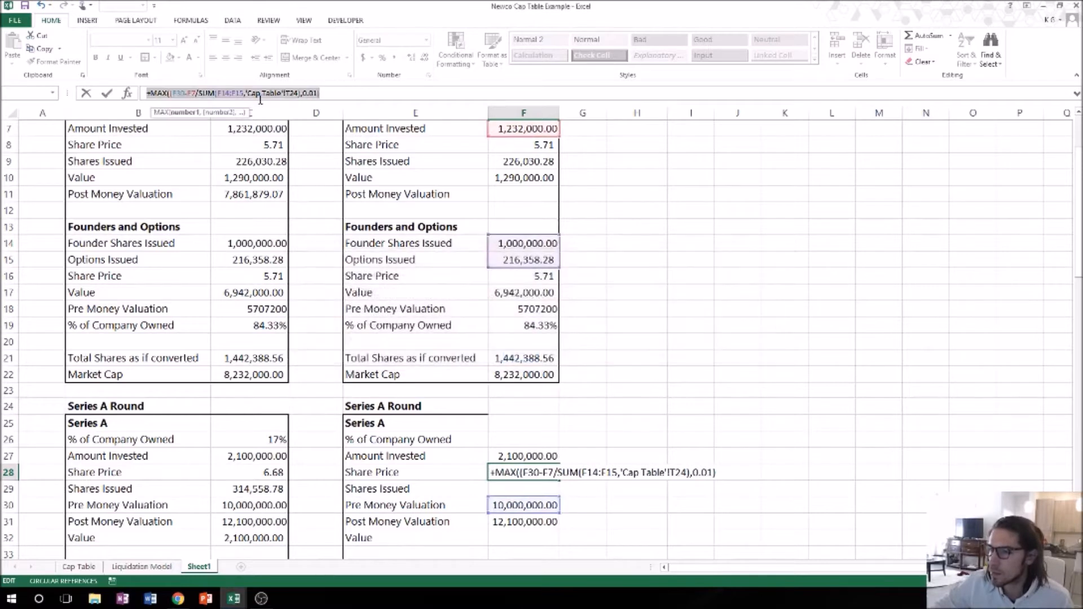
pyautogui.click(173, 93)
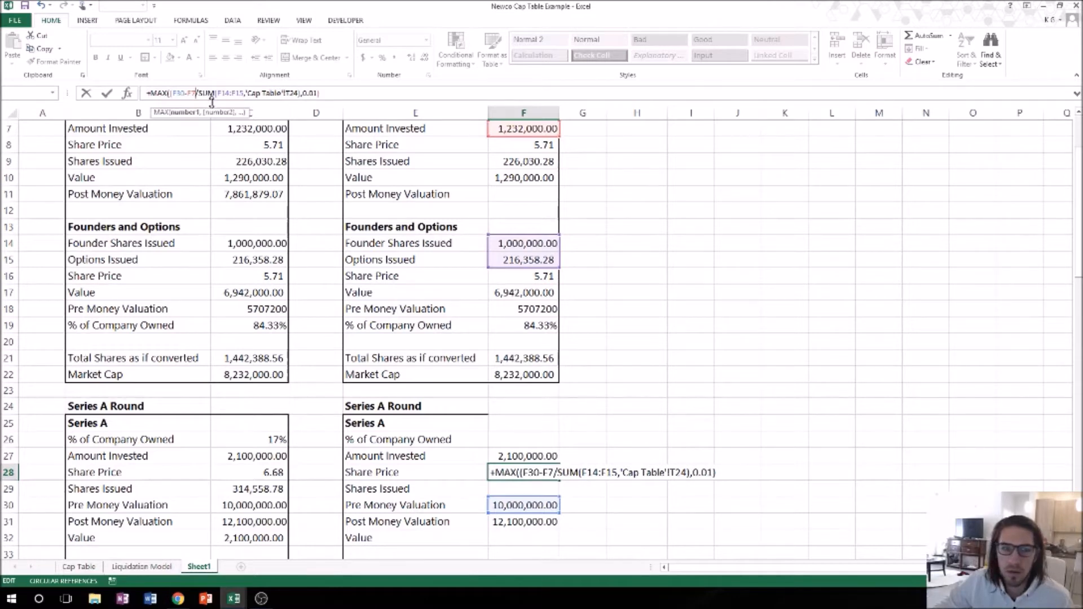
pyautogui.write(')')
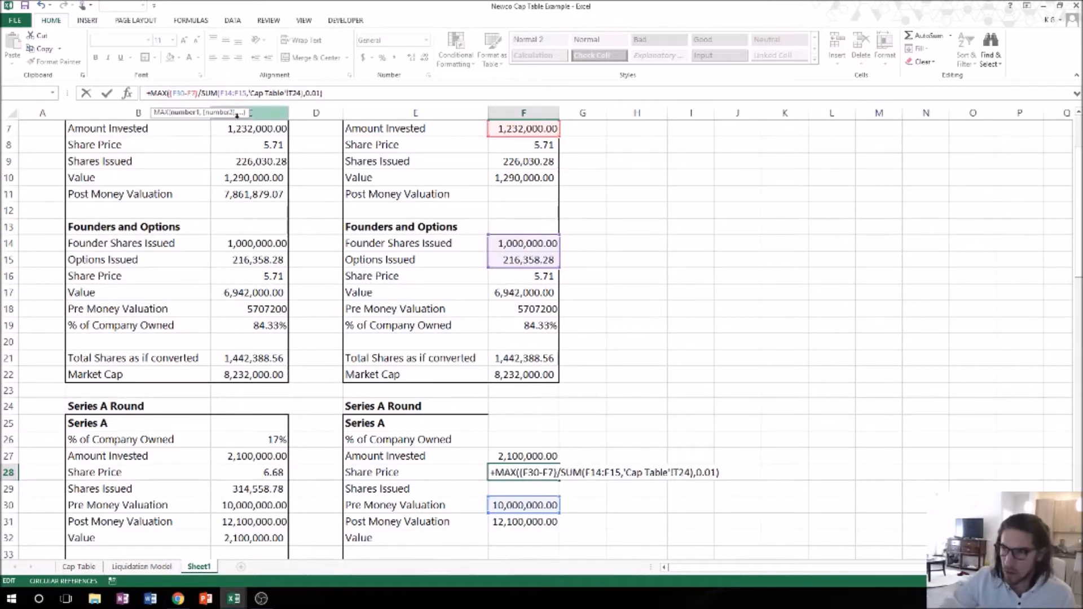
pyautogui.press('Return')
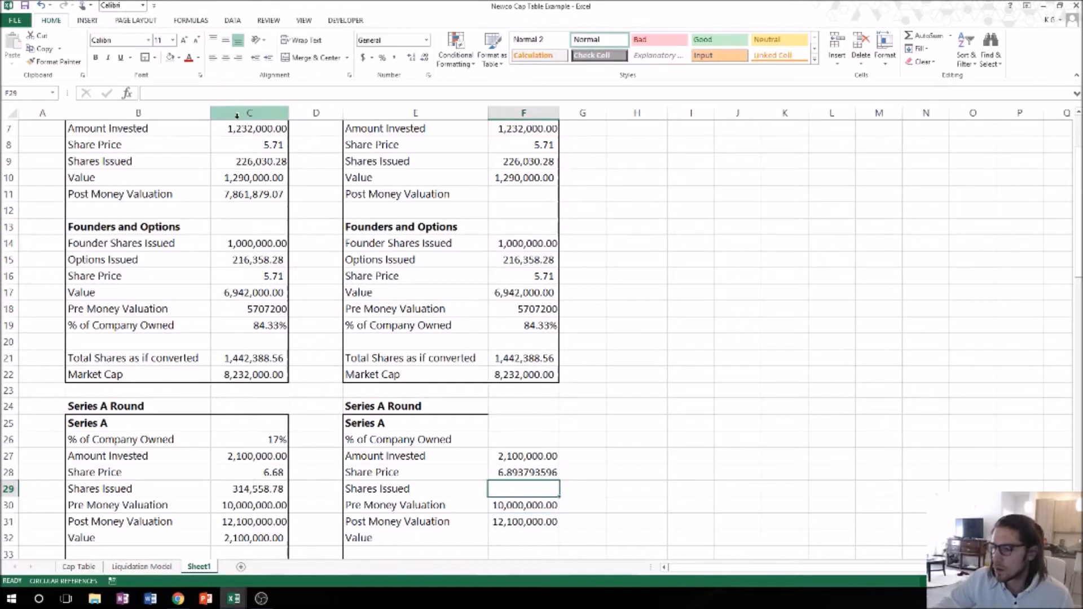
# Reduce the Series A Share Price in F28 to two decimal places.
pyautogui.click(537, 475)
pyautogui.click(424, 57)
pyautogui.click(425, 56)
pyautogui.click(425, 57)
pyautogui.click(425, 57)
pyautogui.click(425, 57)
pyautogui.click(425, 57)
pyautogui.click(425, 57)
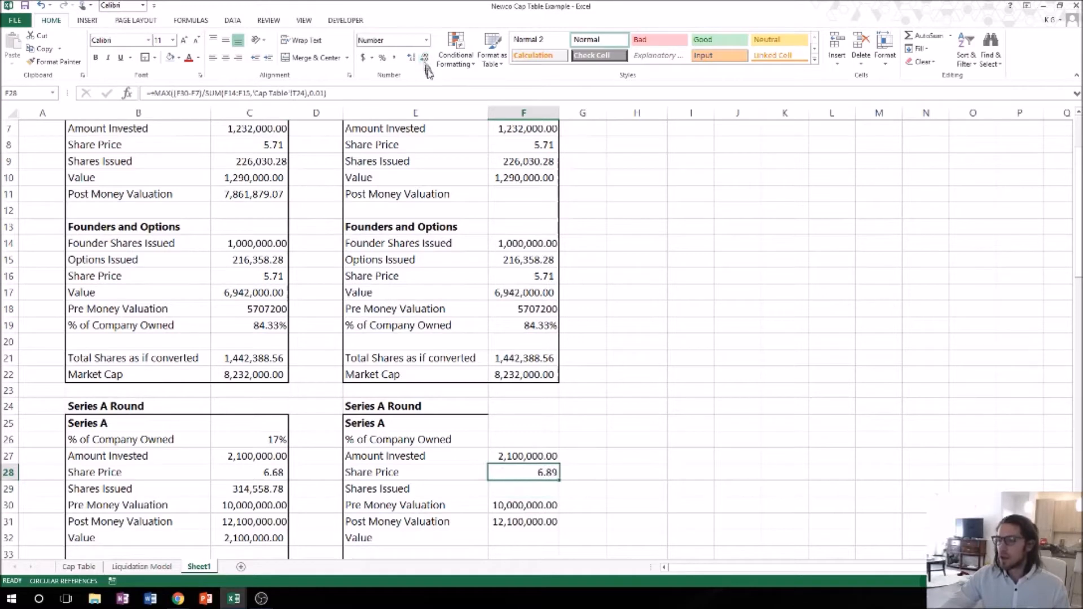
# Compare the Series A Share Price linked from the Cap Table in C28 with the calculated one in F28.
pyautogui.click(252, 472)
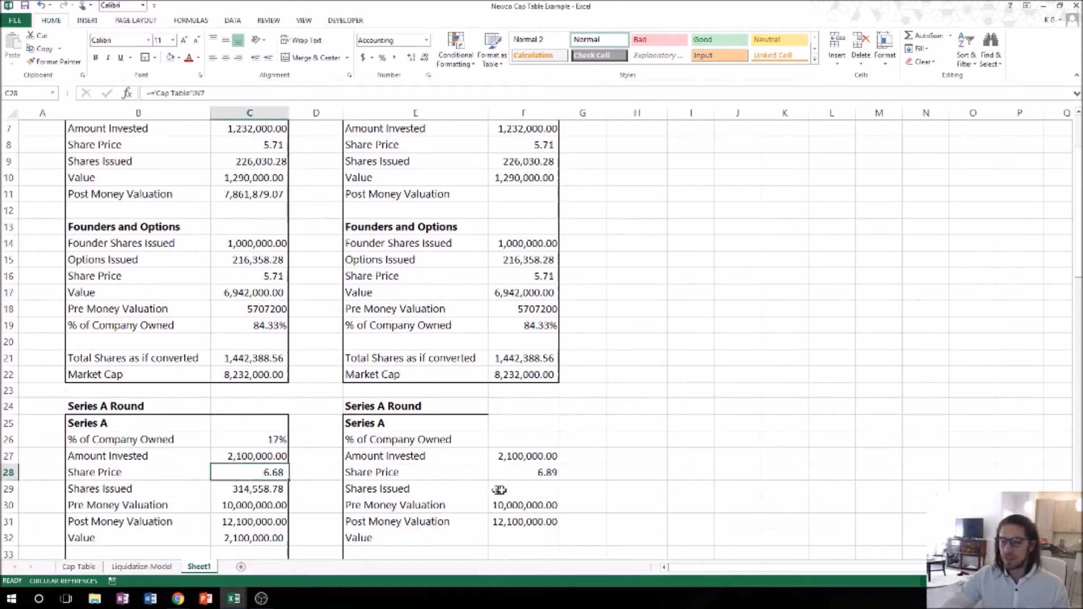
pyautogui.click(534, 474)
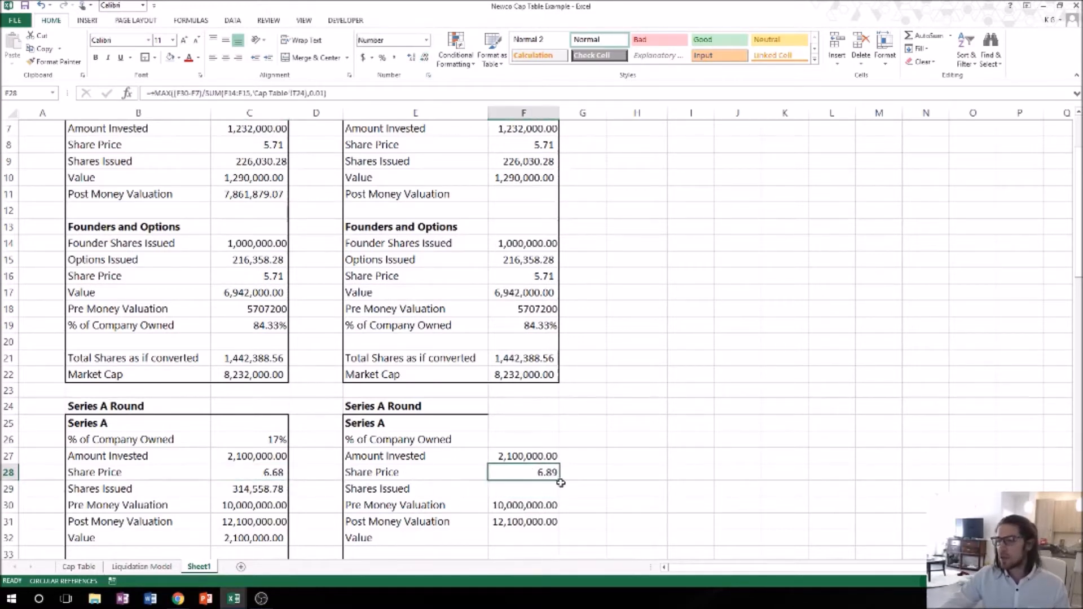
pyautogui.moveTo(444, 424); pyautogui.dragTo(531, 533)
pyautogui.click(581, 482)
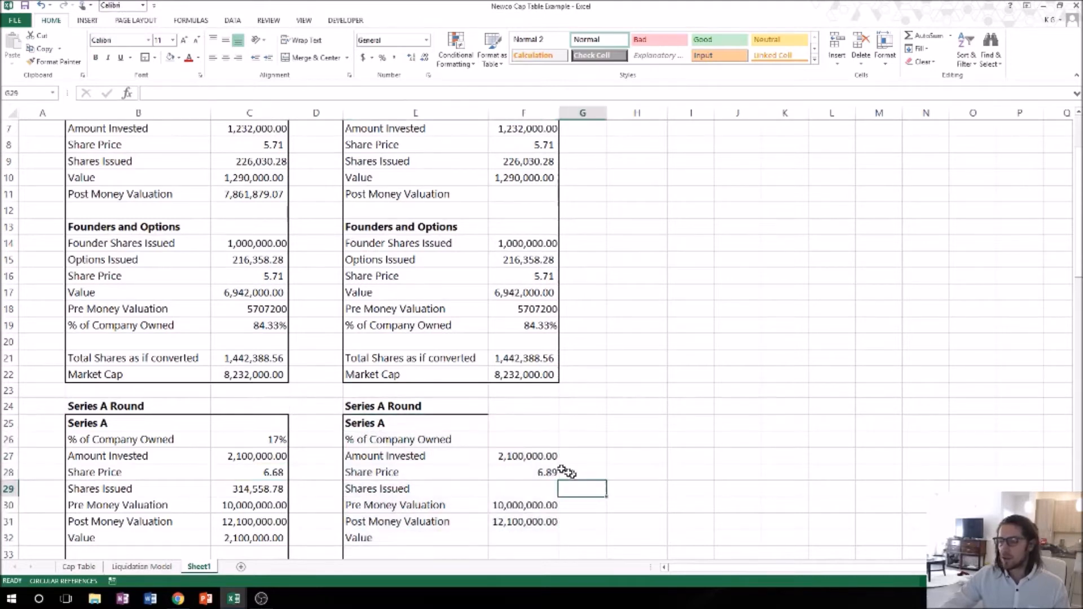
pyautogui.moveTo(544, 473); pyautogui.dragTo(445, 472)
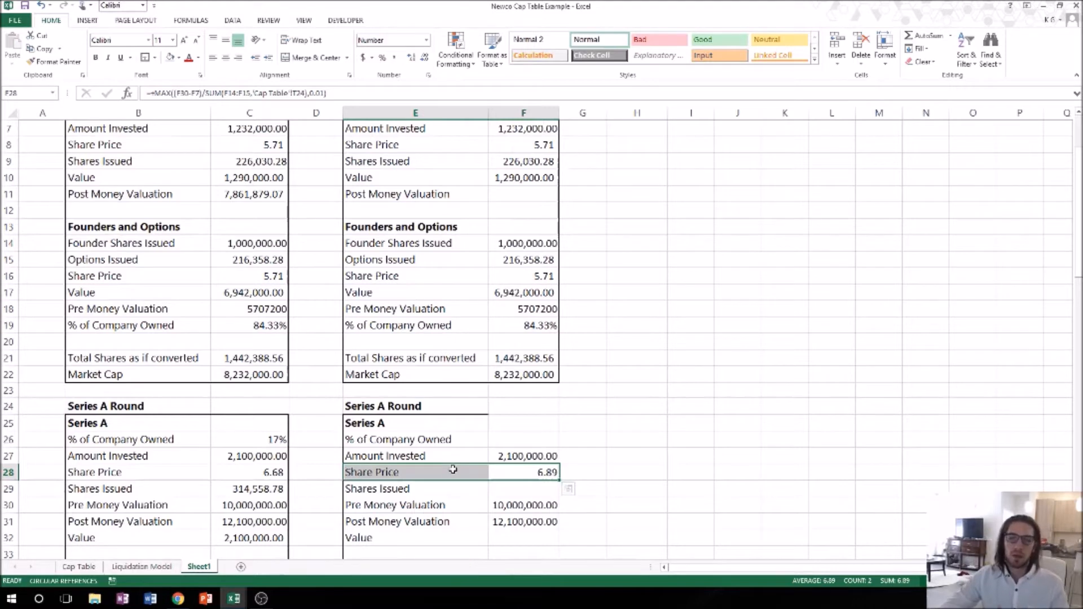
pyautogui.click(612, 424)
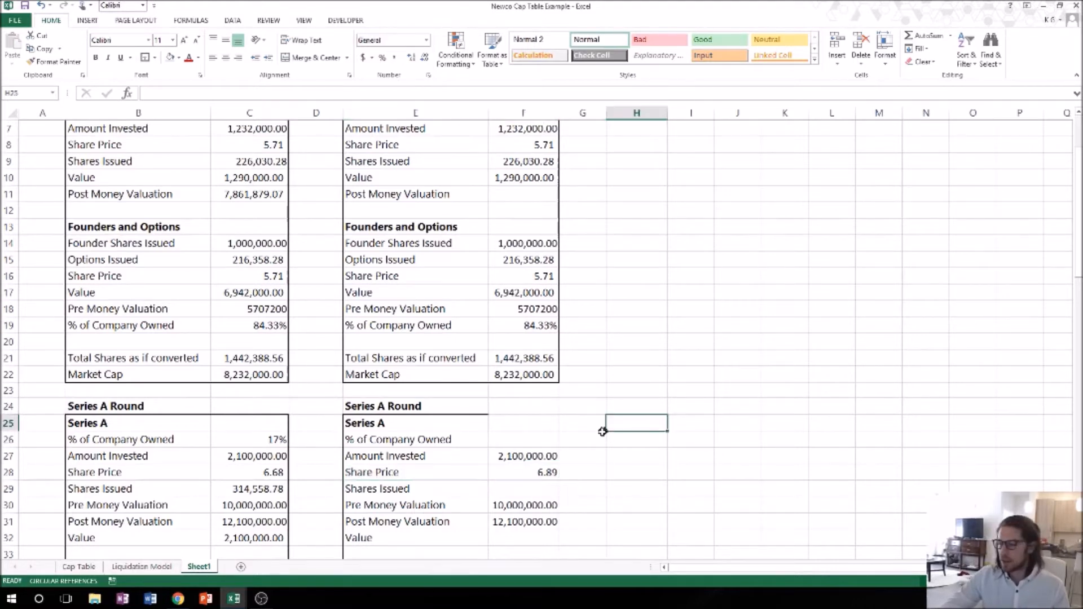
# Calculate the Series A Shares Issued in F29 as amount invested divided by share price, F27/F28.
pyautogui.scroll(-1, 549, 426)
pyautogui.scroll(-1, 549, 425)
pyautogui.hotkey('alt', 'Tab')
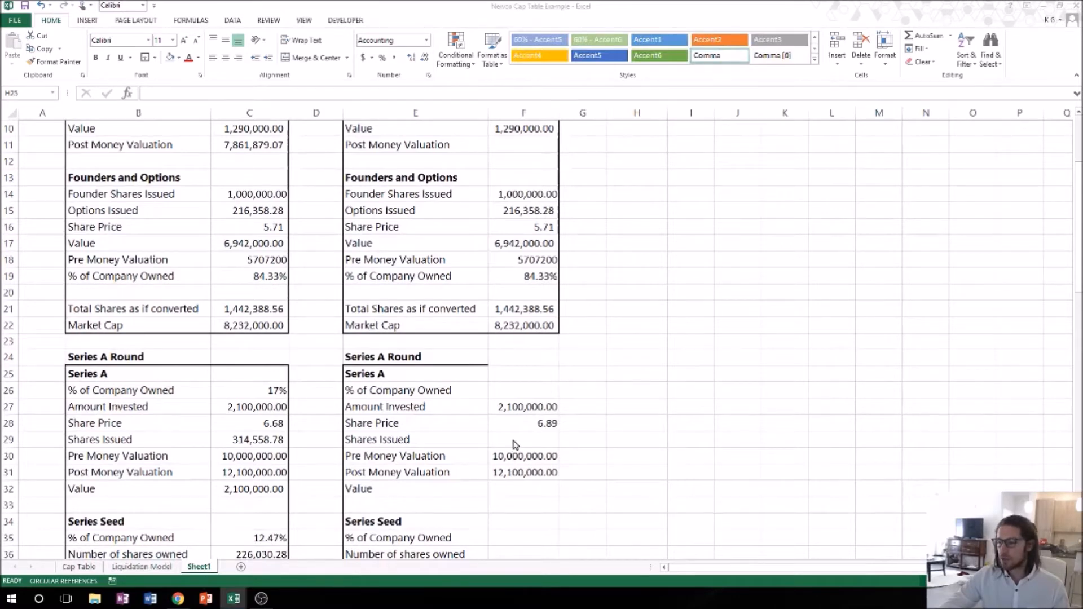
pyautogui.click(540, 438)
pyautogui.write('+')
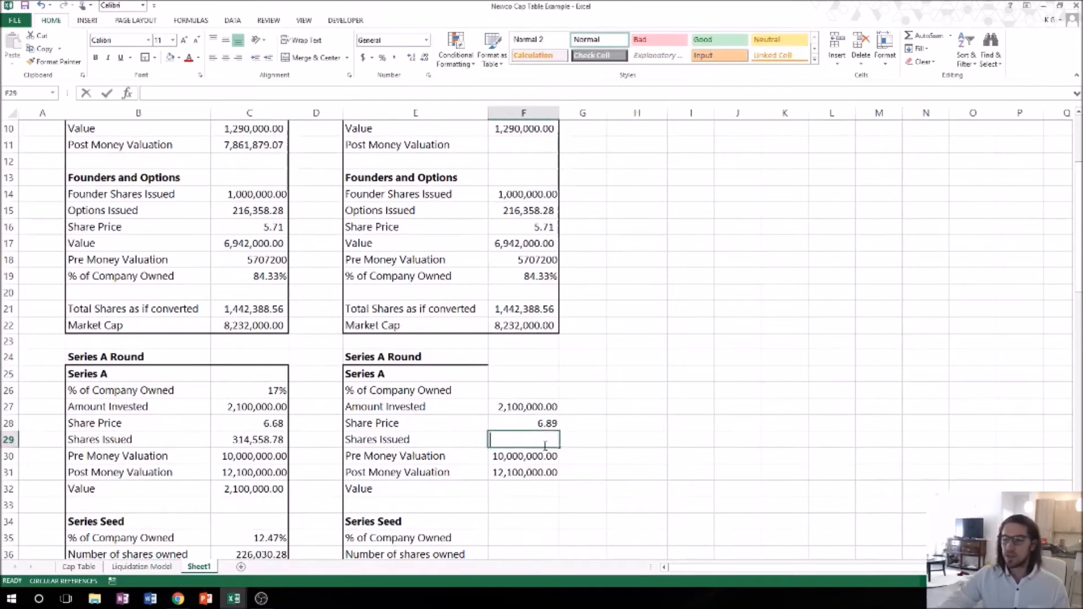
pyautogui.press('Up')
pyautogui.press('Up')
pyautogui.write('/')
pyautogui.press('Up')
pyautogui.press('Up')
pyautogui.press('Down')
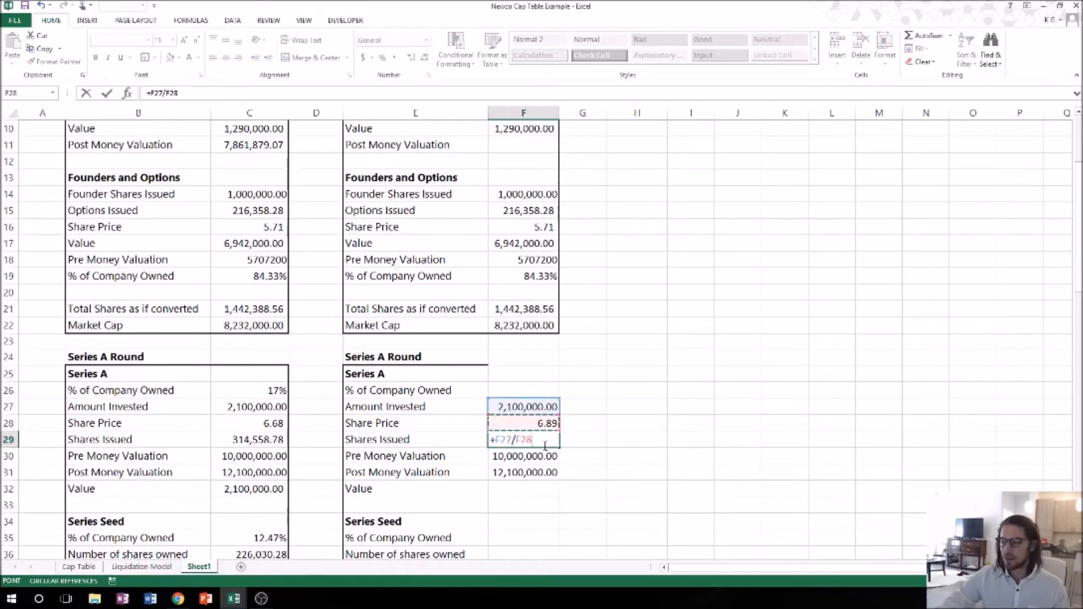
pyautogui.press('Return')
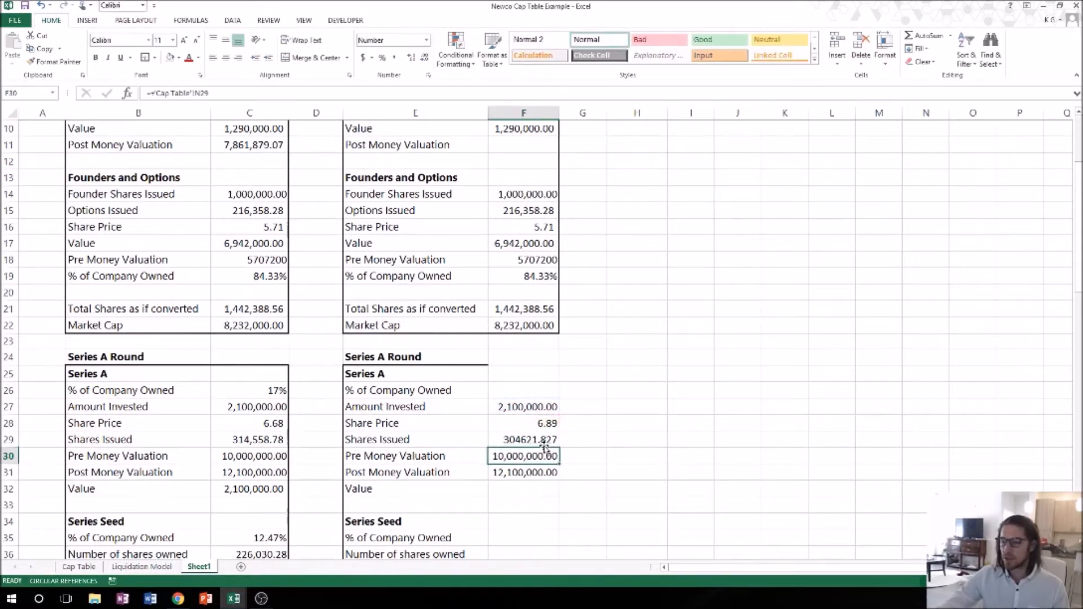
# Format the Series A Shares Issued in F29 with the Comma number style.
pyautogui.click(545, 445)
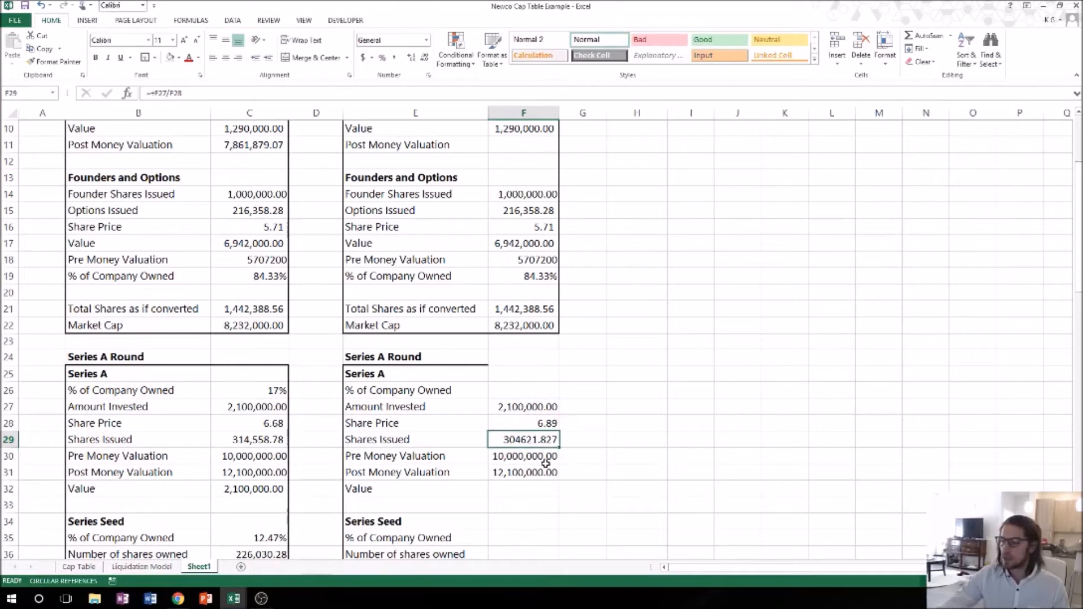
pyautogui.hotkey('alt', 'h')
pyautogui.press('k')
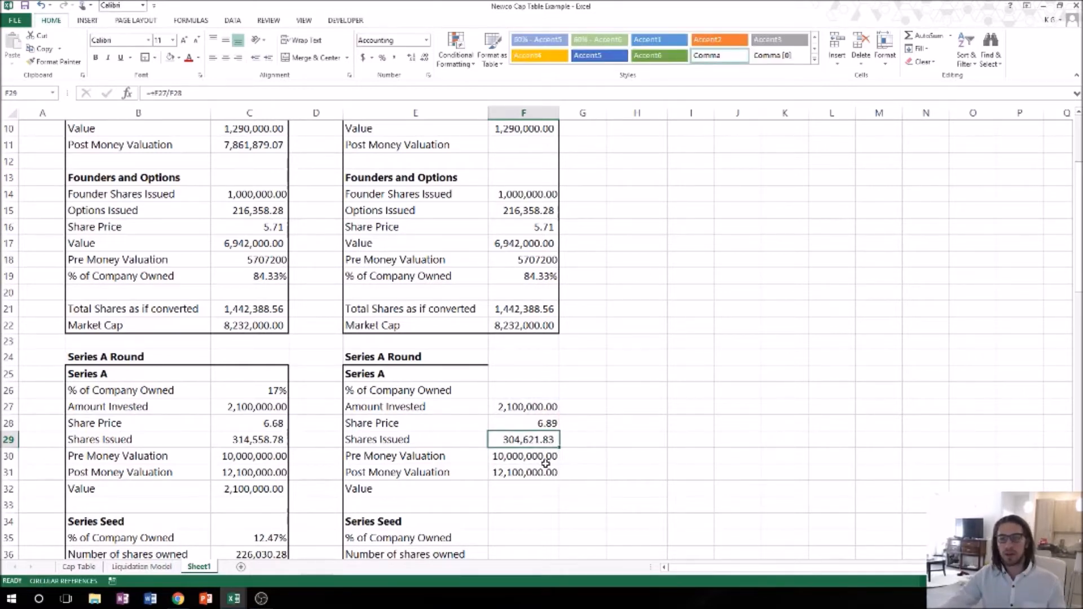
pyautogui.click(589, 448)
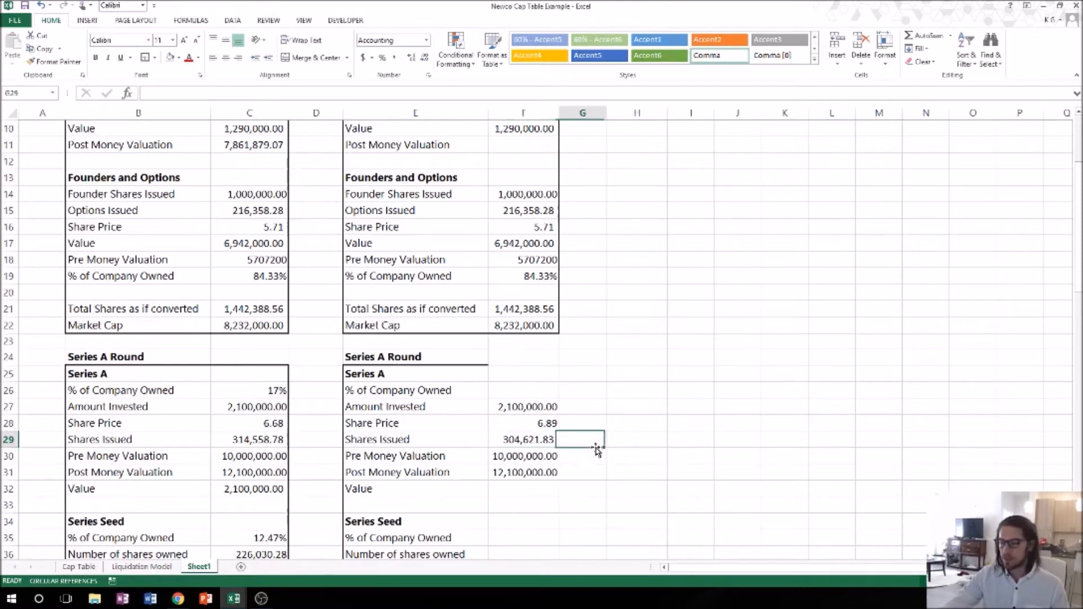
# Calculate the Series A Value in F32 as shares issued times share price, F29*F28.
pyautogui.click(541, 490)
pyautogui.write('+')
pyautogui.press('Up')
pyautogui.press('Up')
pyautogui.press('Up')
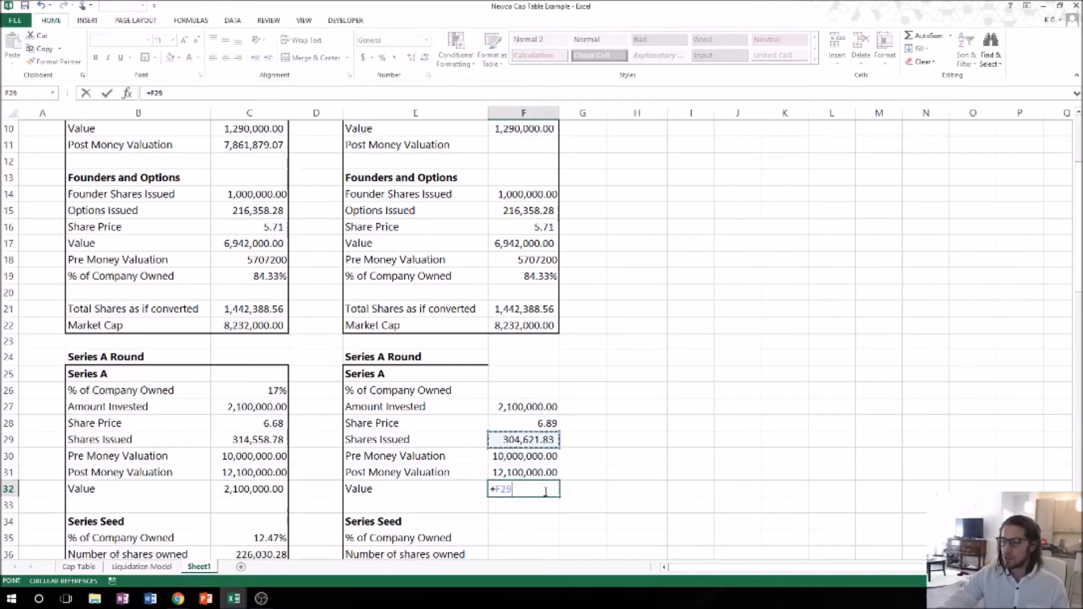
pyautogui.write('*')
pyautogui.press('Up')
pyautogui.press('Up')
pyautogui.press('Up')
pyautogui.press('Up')
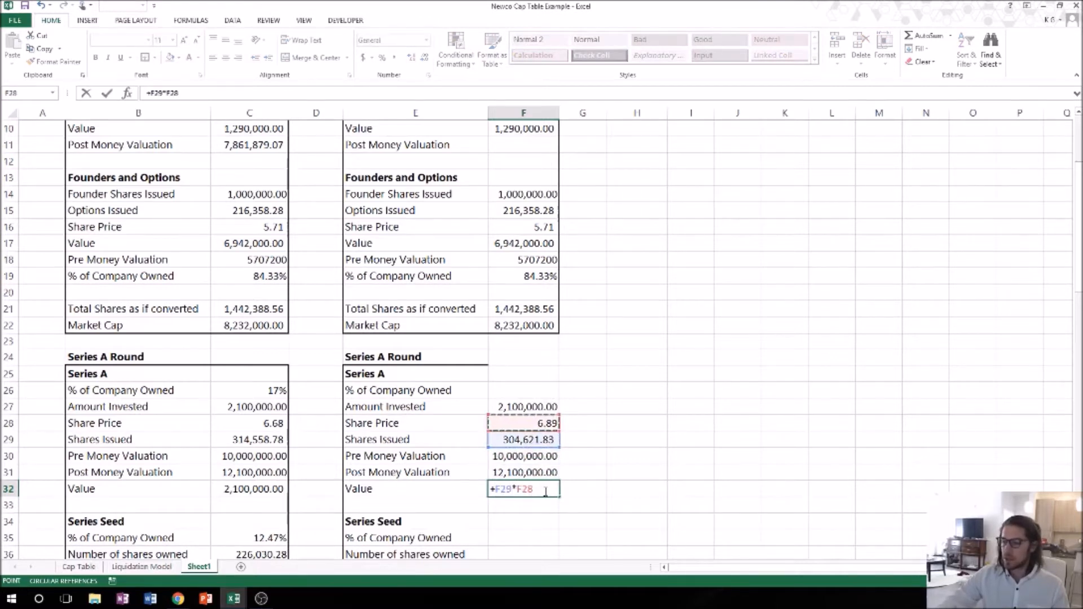
pyautogui.press('Return')
pyautogui.click(532, 488)
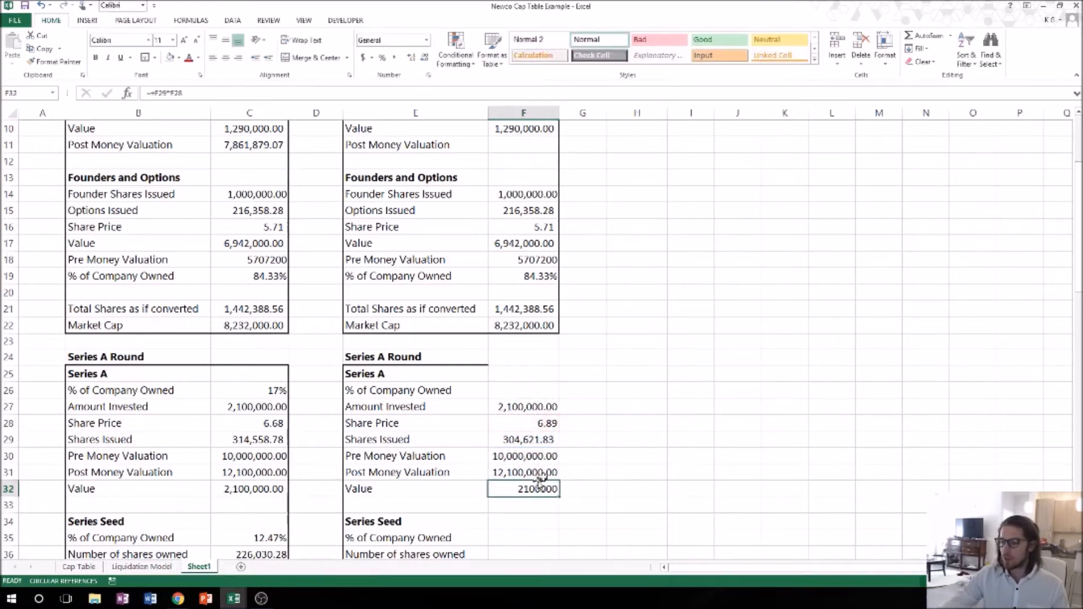
# Calculate the Full Ratchet Shares Issuable in F51 as seed shares issued times the seed-to-Series A share price ratio, F9*(F8/F28).
pyautogui.scroll(-2, 563, 447)
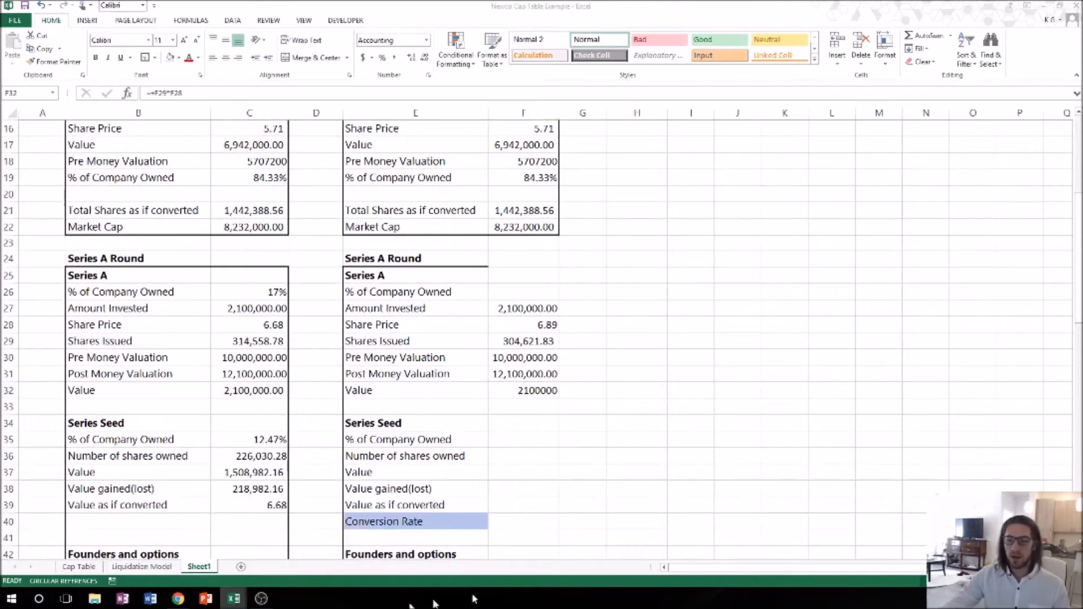
pyautogui.scroll(-4, 611, 442)
pyautogui.click(542, 503)
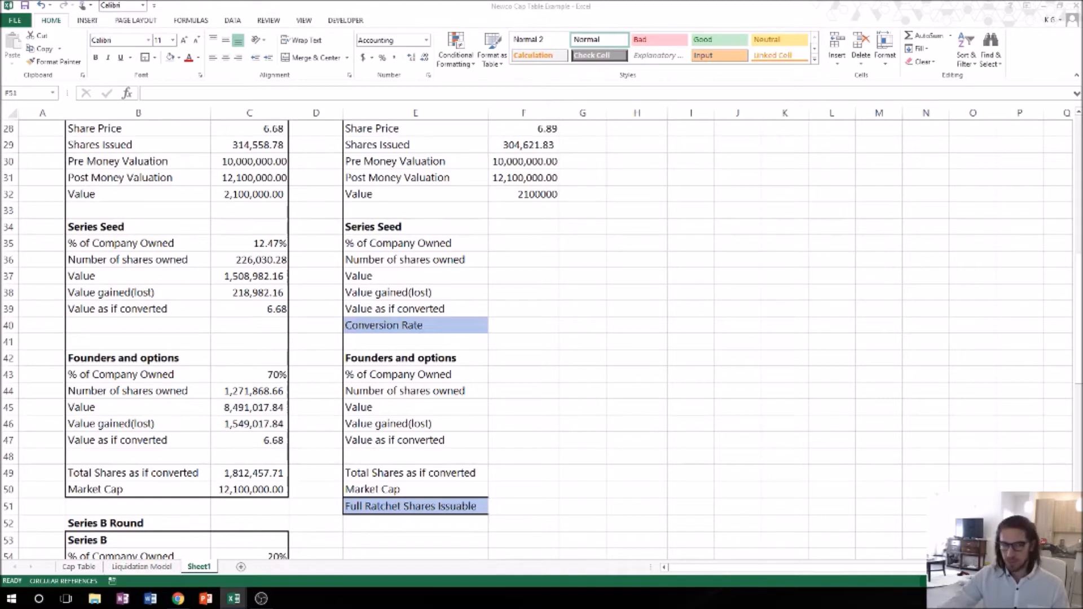
pyautogui.click(519, 507)
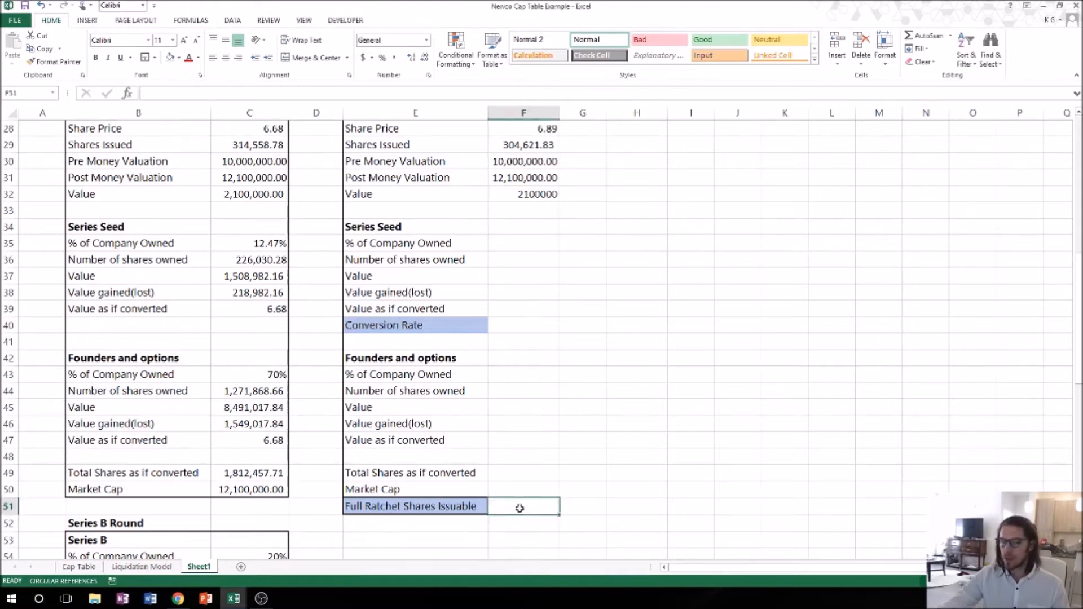
pyautogui.write('+')
pyautogui.scroll(7, 549, 370)
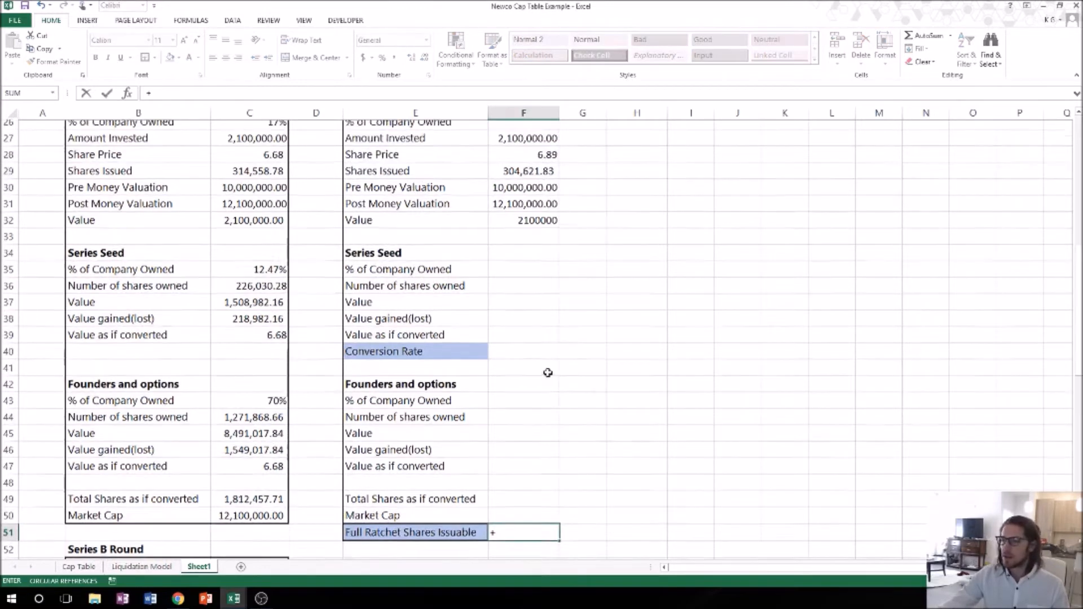
pyautogui.scroll(3, 539, 343)
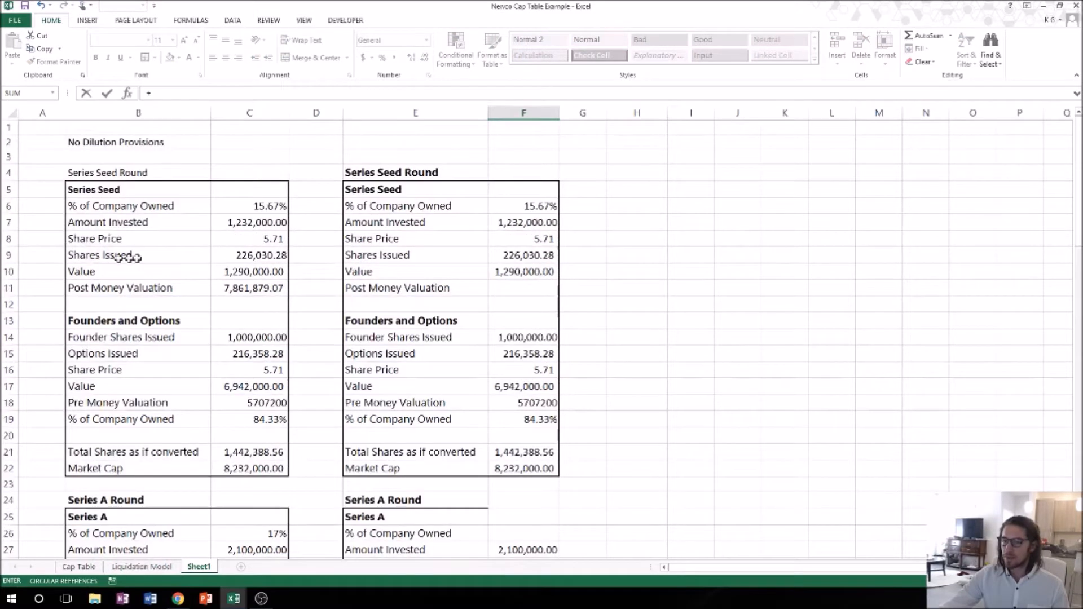
pyautogui.click(539, 258)
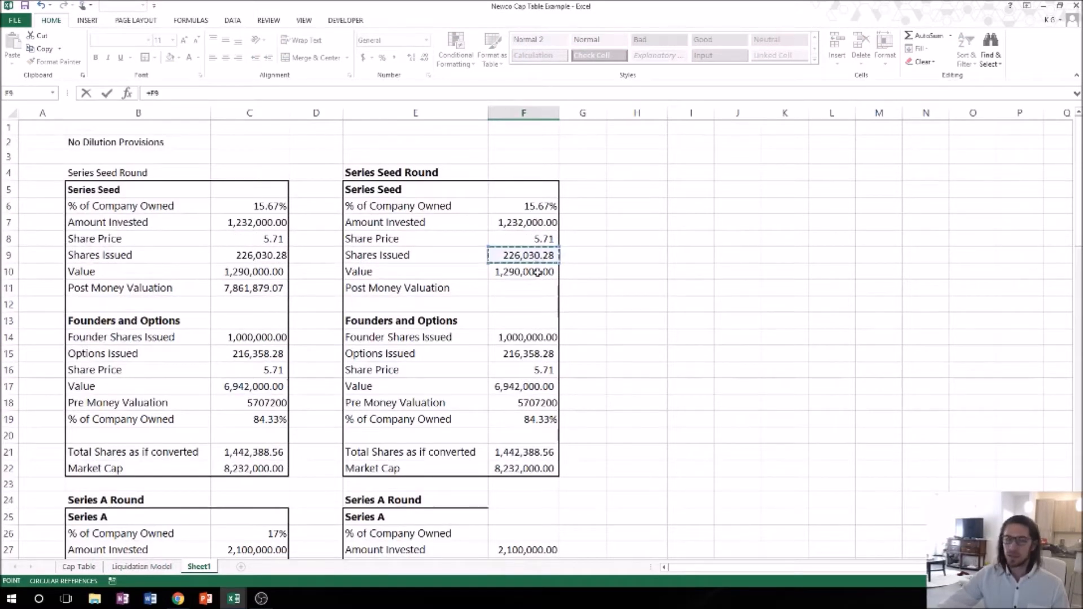
pyautogui.write('*')
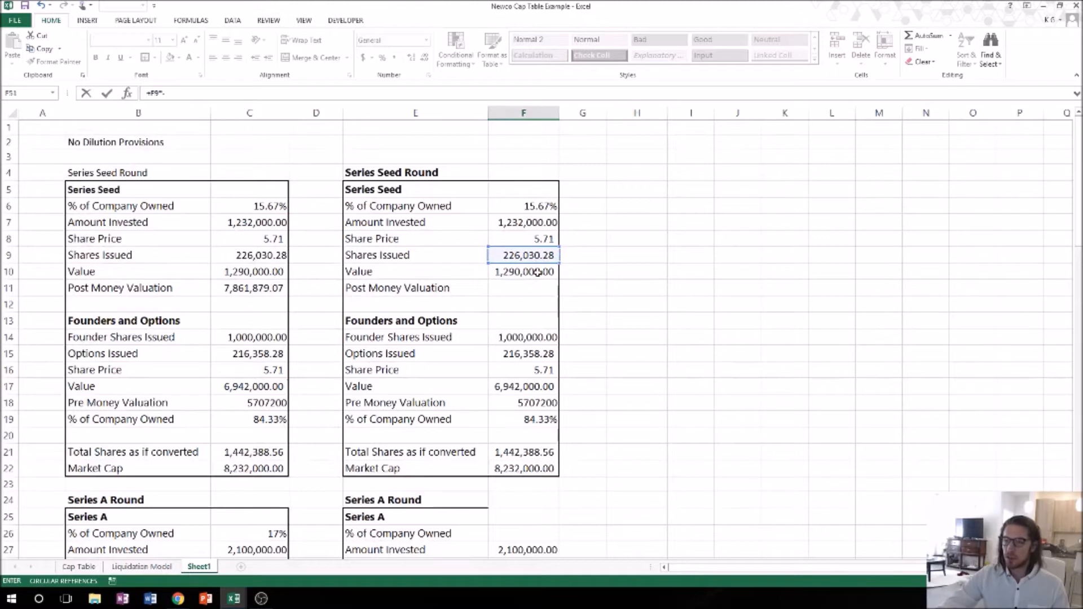
pyautogui.click(527, 237)
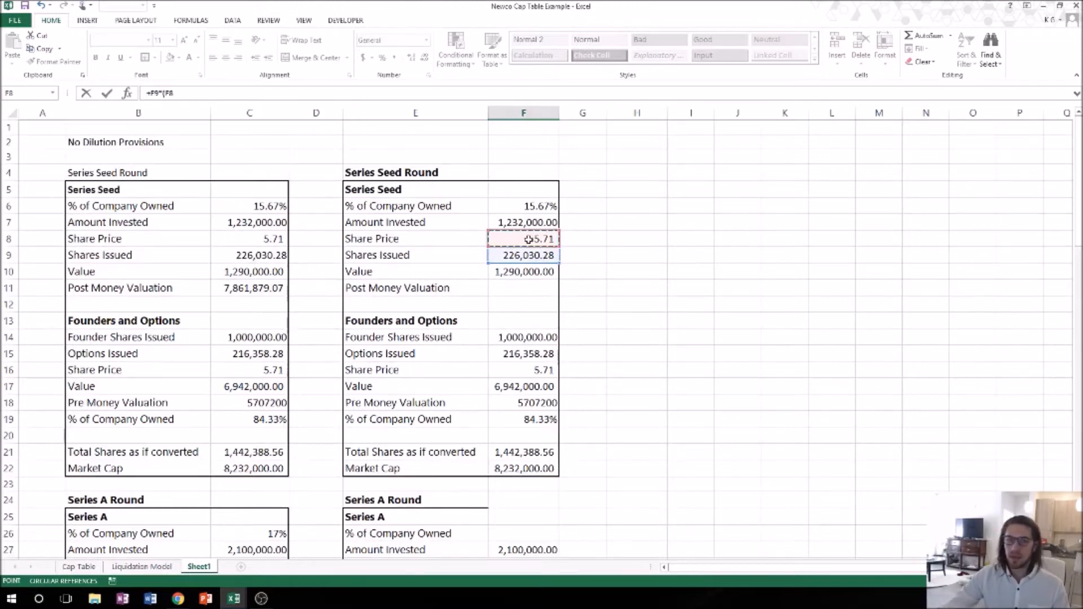
pyautogui.write('/')
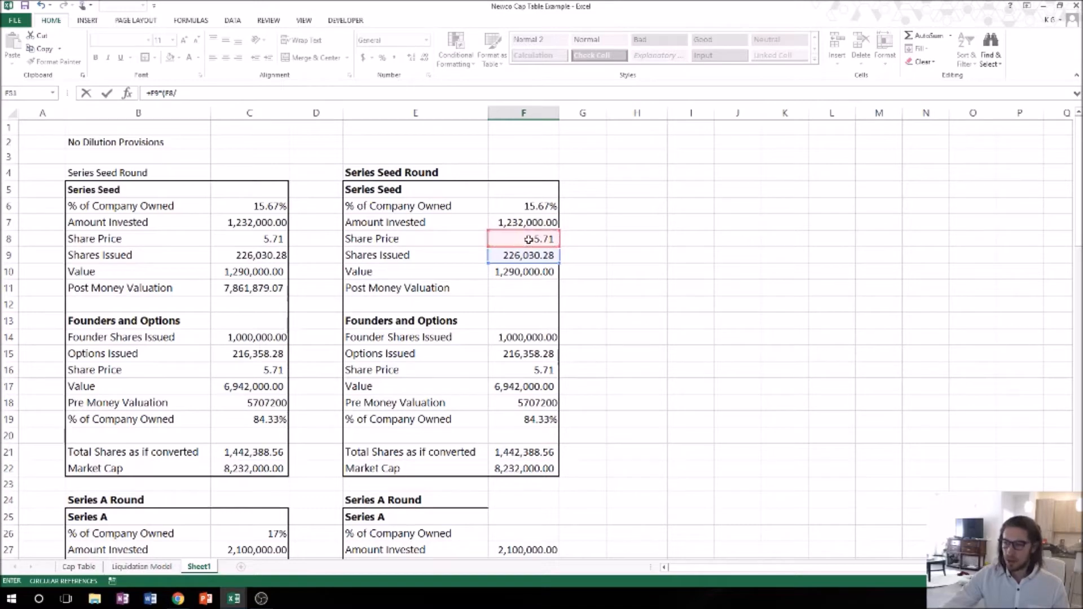
pyautogui.scroll(-4, 551, 251)
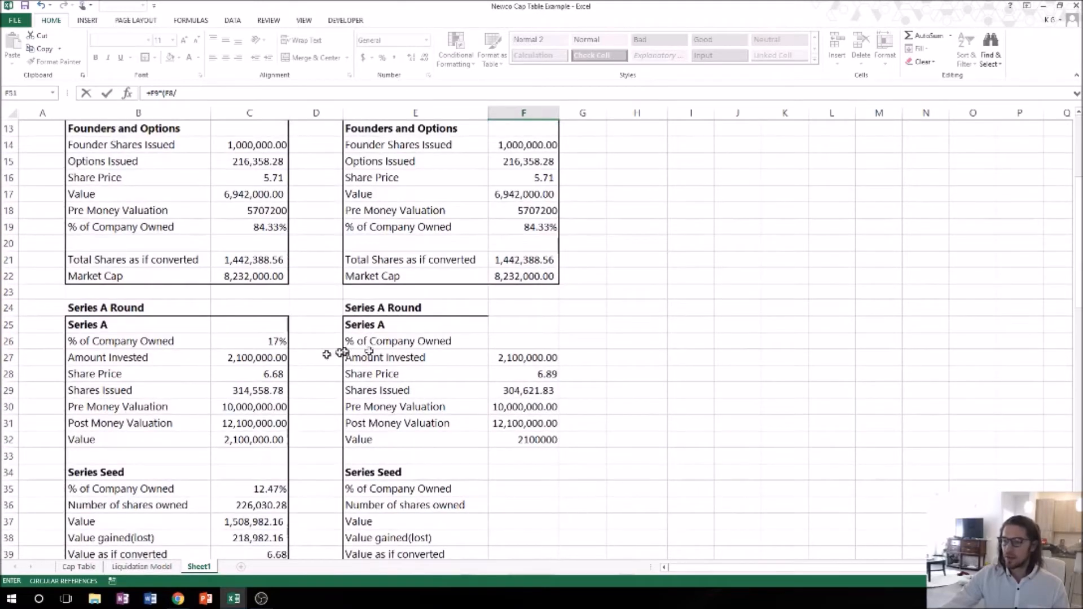
pyautogui.click(509, 375)
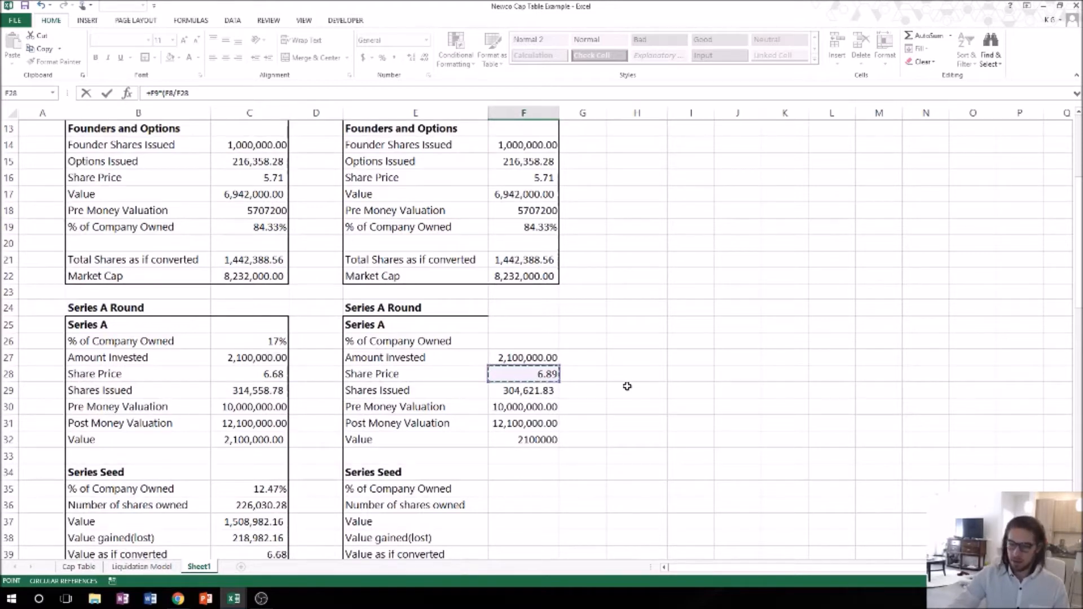
pyautogui.write(')')
pyautogui.press('Return')
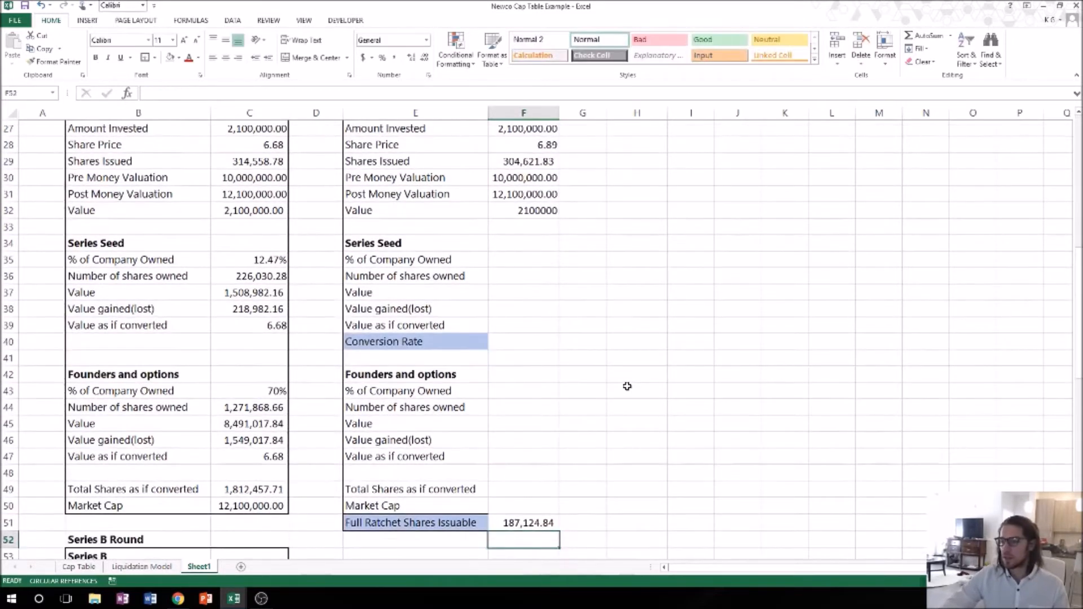
# Review the Full Ratchet formula in F51 against the Series Seed Shares Issued in F9 and the Series A Share Price in F28.
pyautogui.press('Up')
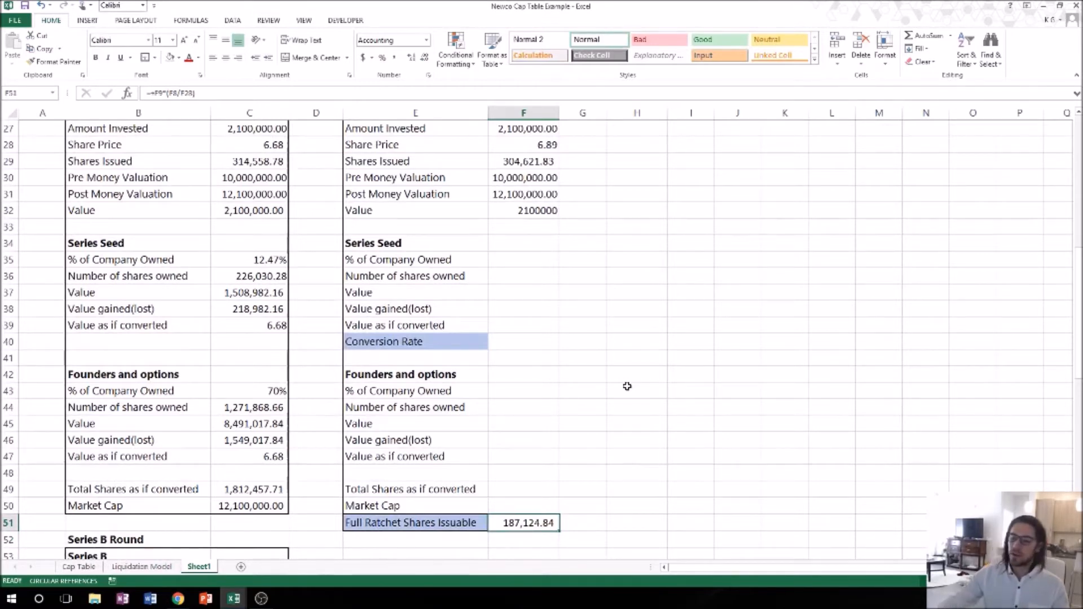
pyautogui.scroll(5, 539, 416)
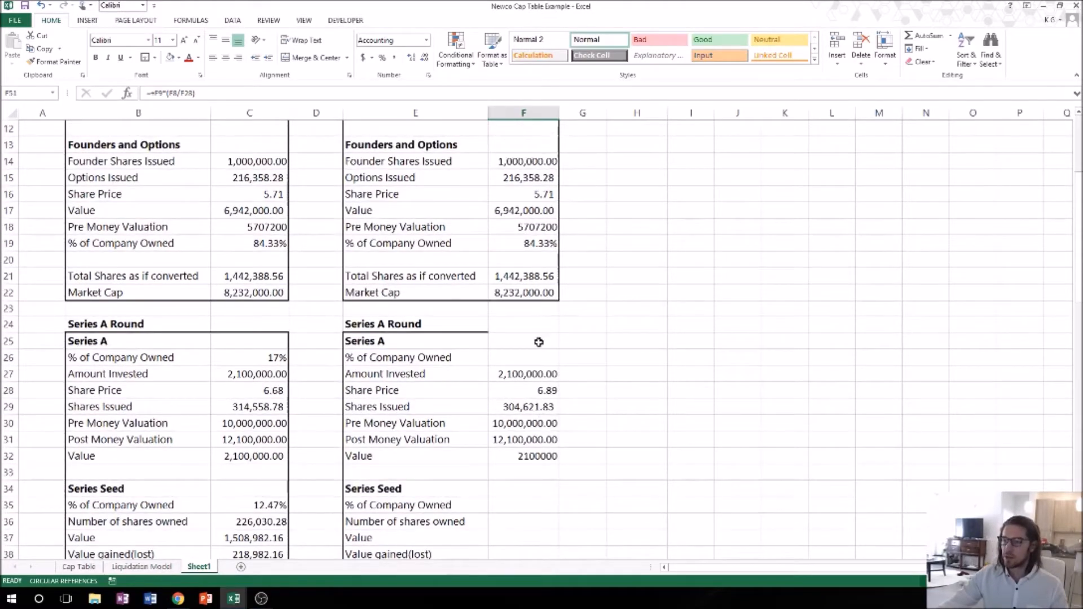
pyautogui.click(523, 179)
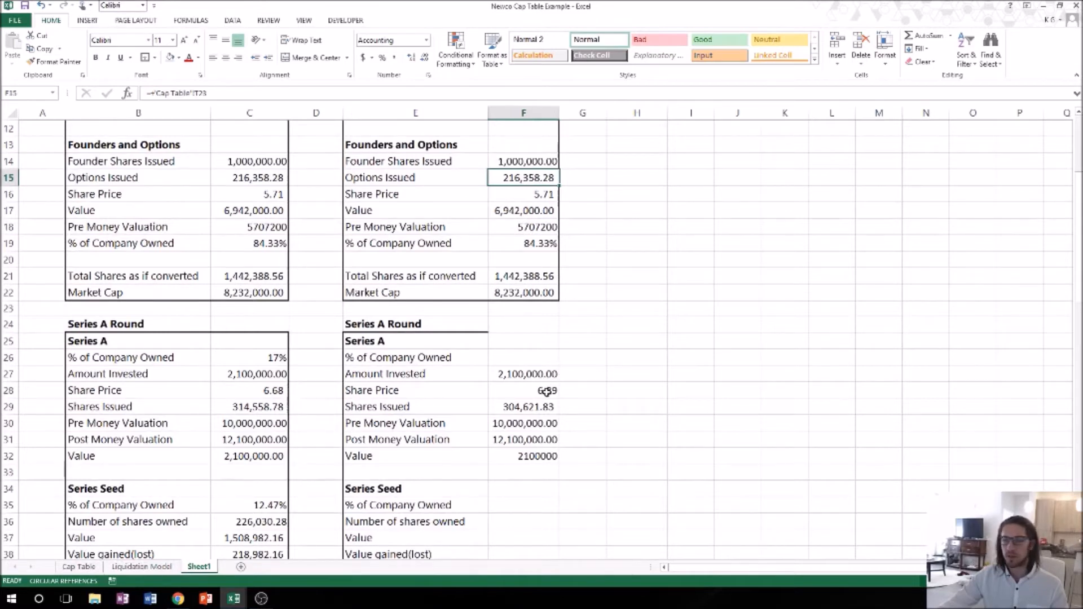
pyautogui.scroll(2, 546, 387)
pyautogui.click(511, 178)
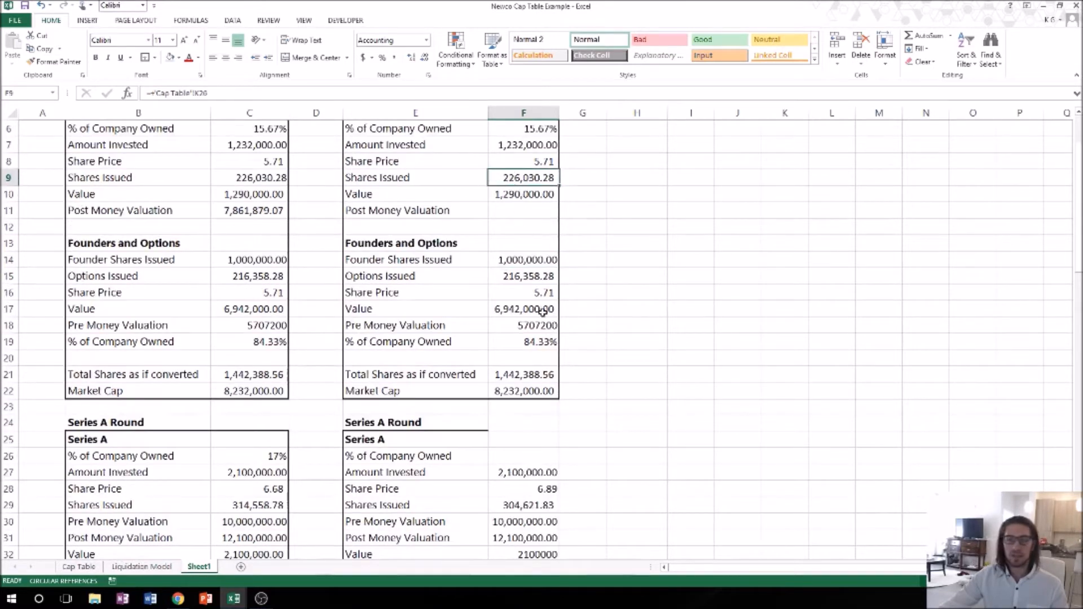
pyautogui.scroll(-6, 578, 378)
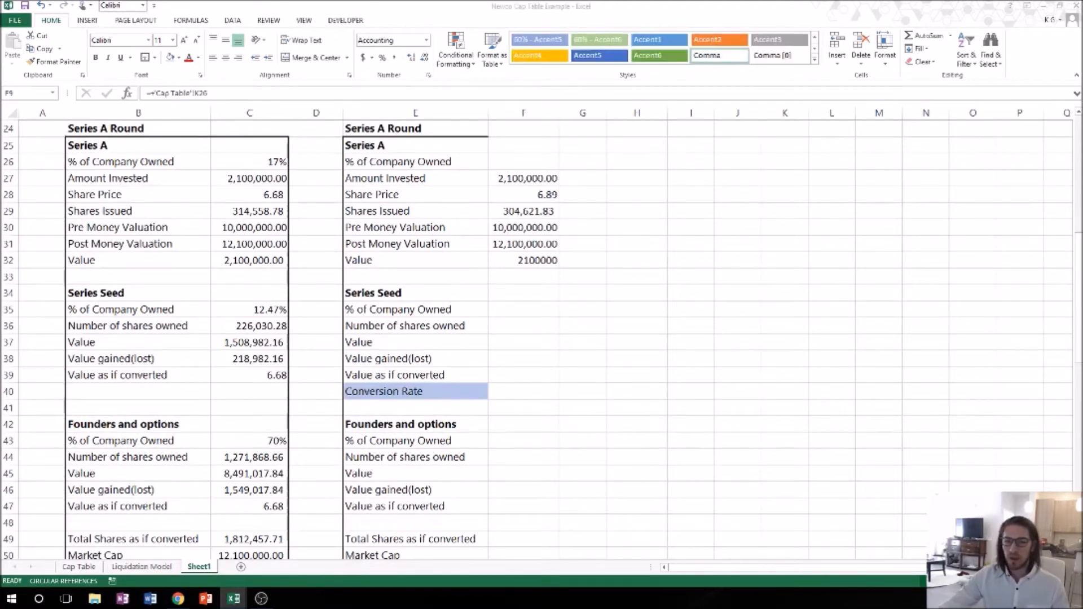
pyautogui.click(500, 372)
pyautogui.click(523, 289)
# Enter IF(F28>F8,F9,F51) in F36 so the Series Seed number of shares owned depends on the Series A share price exceeding the seed price.
pyautogui.click(503, 325)
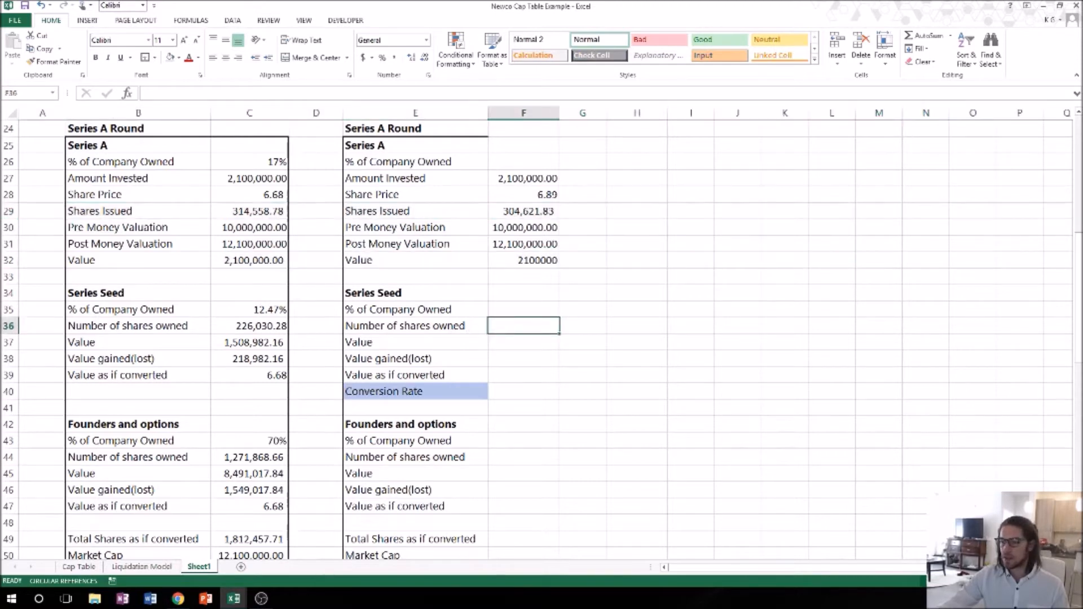
pyautogui.hotkey('alt', 'Tab')
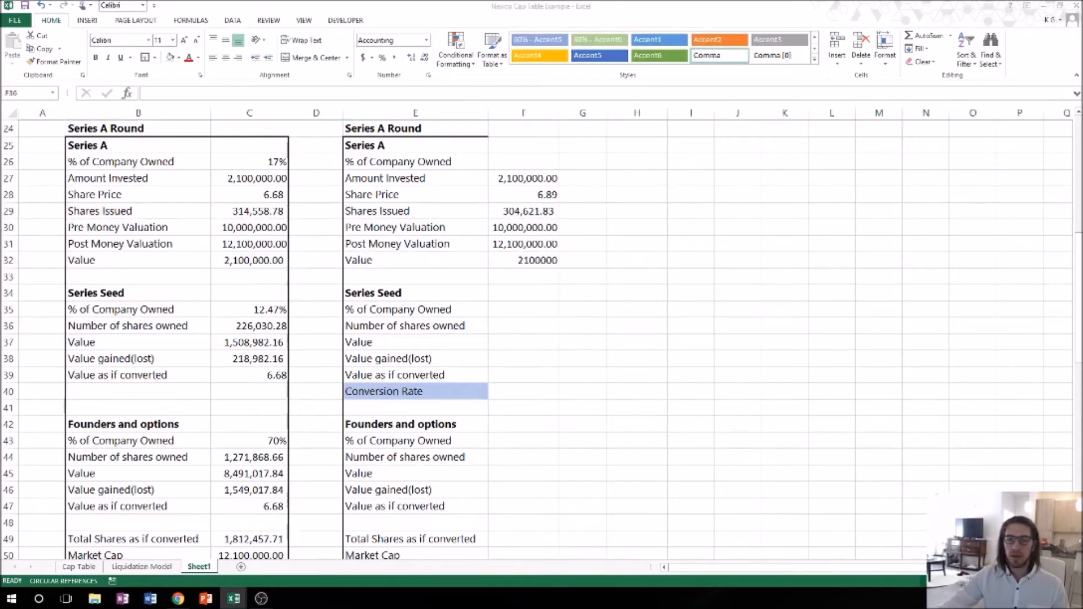
pyautogui.click(525, 325)
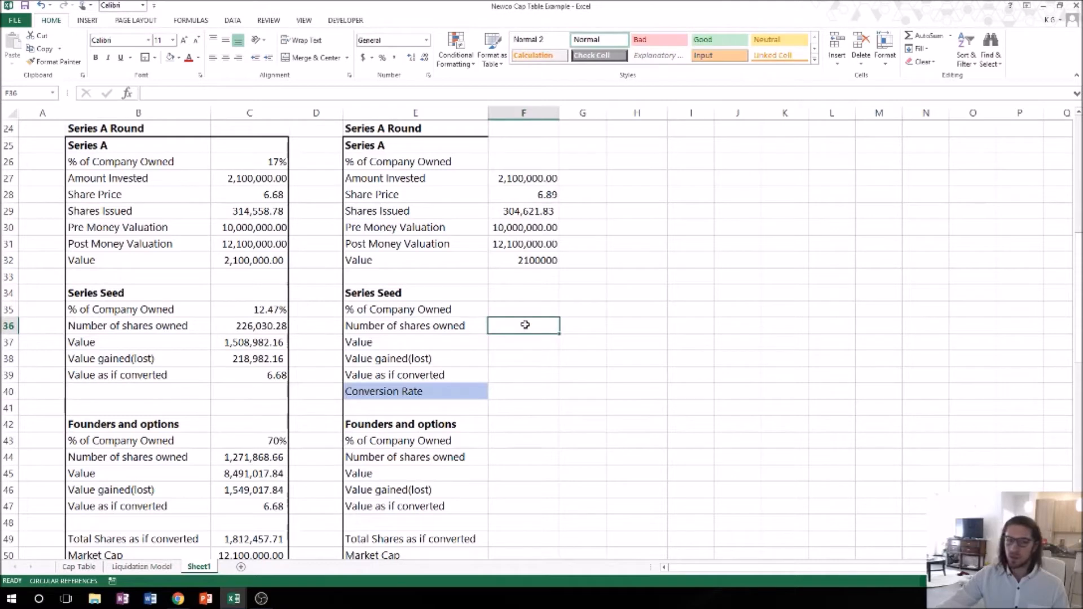
pyautogui.write('+IF(')
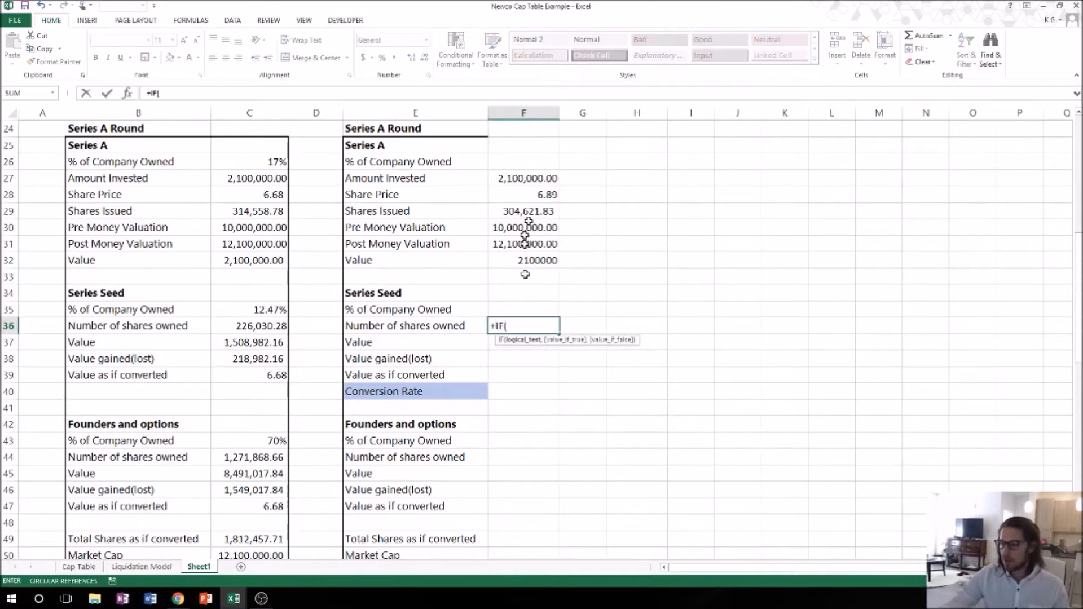
pyautogui.click(519, 192)
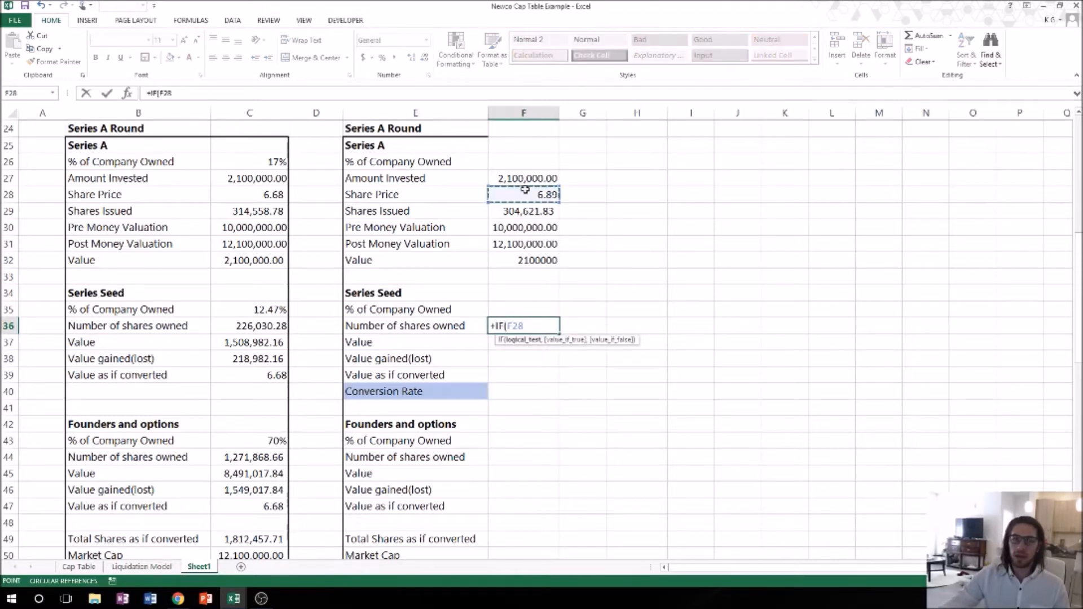
pyautogui.write('>')
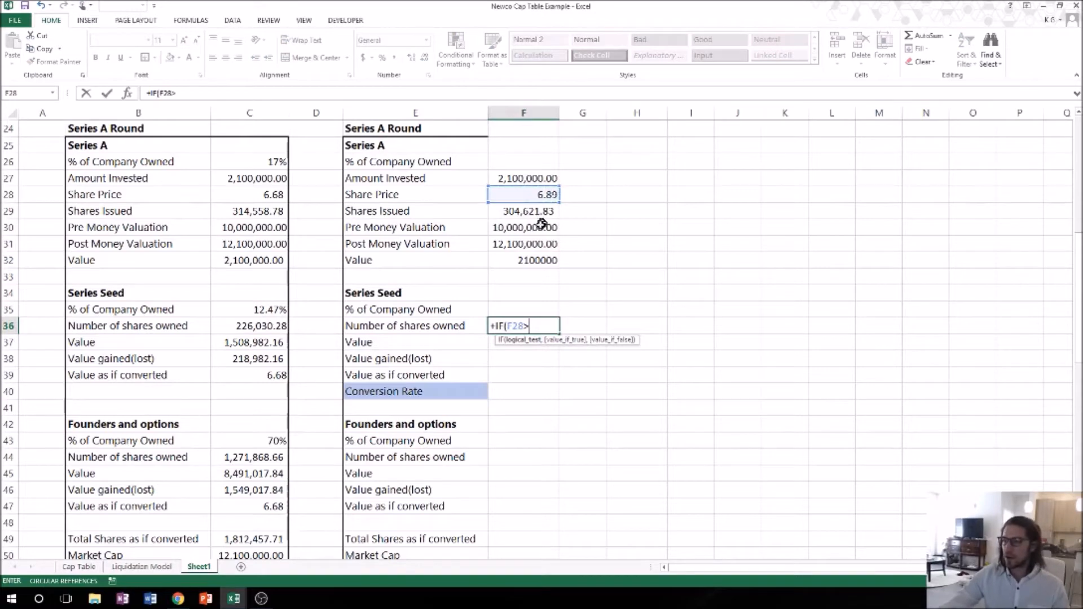
pyautogui.scroll(5, 522, 251)
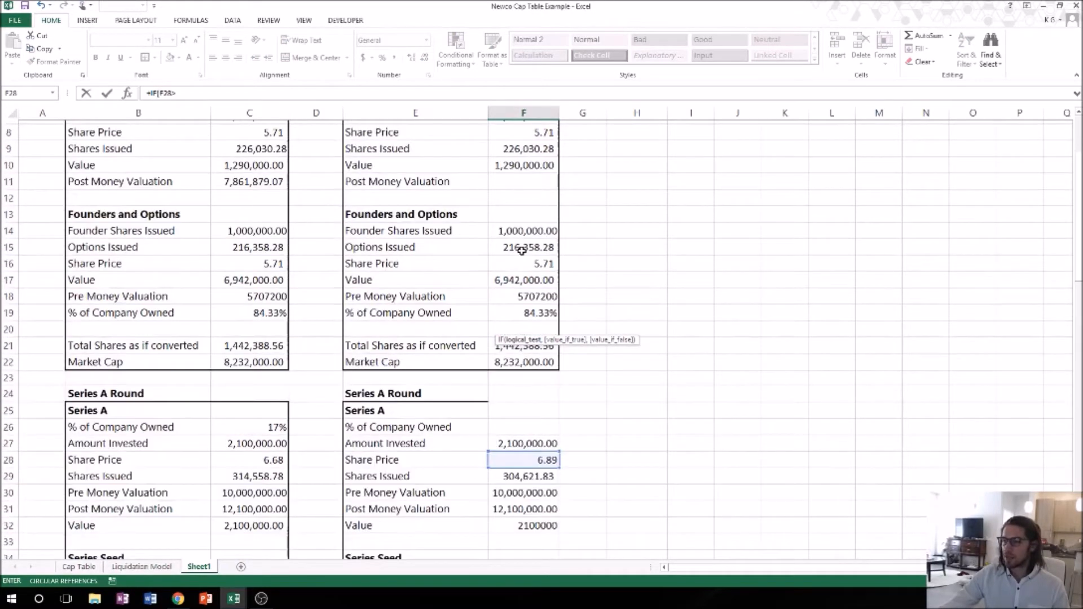
pyautogui.scroll(1, 521, 250)
pyautogui.click(525, 165)
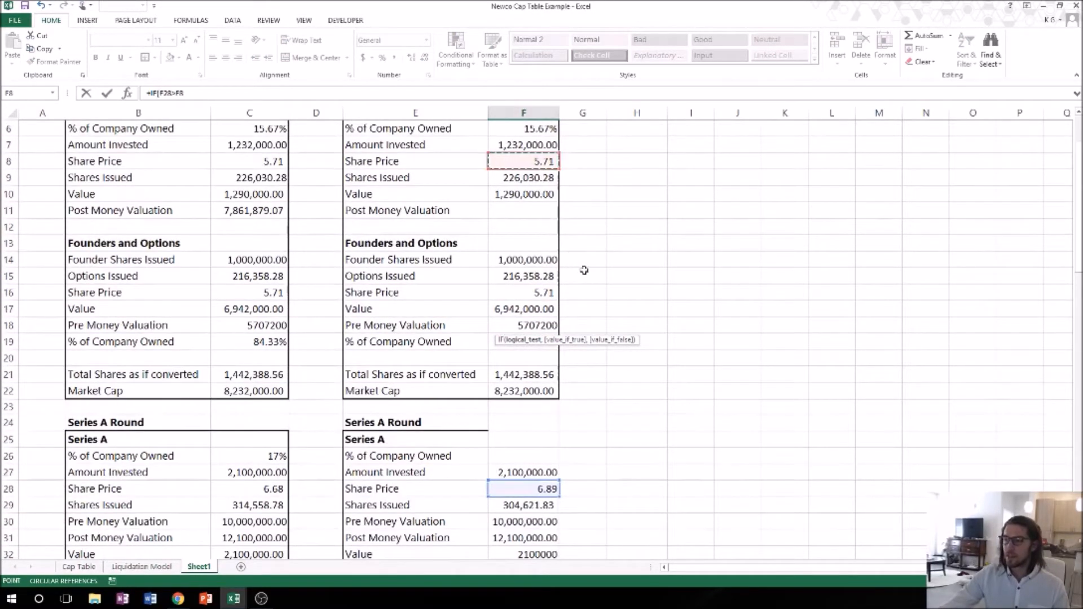
pyautogui.write(',m')
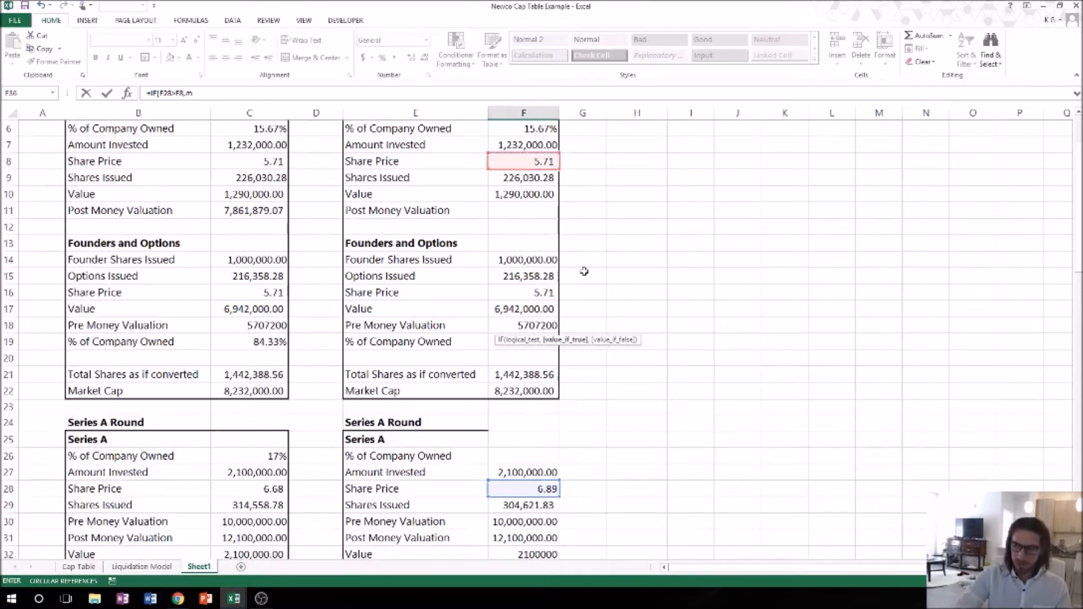
pyautogui.press('BackSpace')
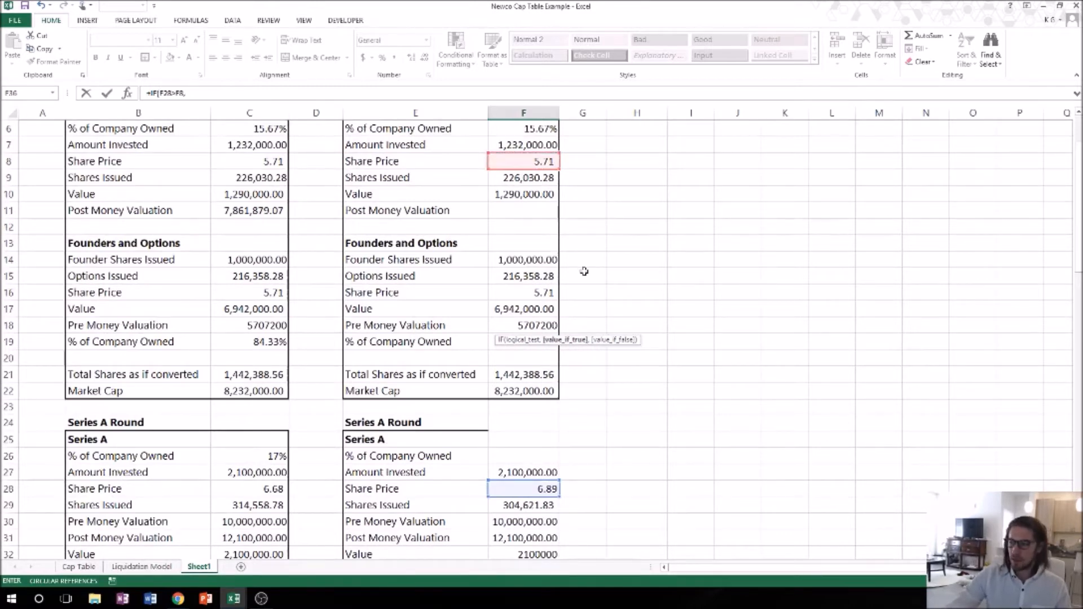
pyautogui.click(551, 177)
pyautogui.write(',')
pyautogui.scroll(-5, 587, 257)
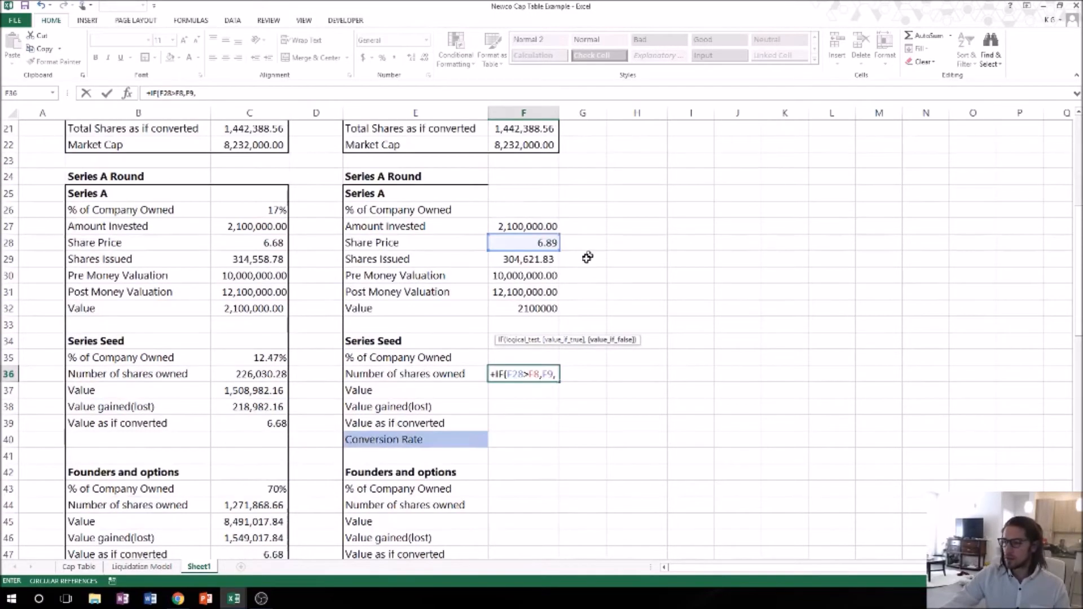
pyautogui.scroll(-5, 564, 361)
pyautogui.click(538, 375)
pyautogui.write(')')
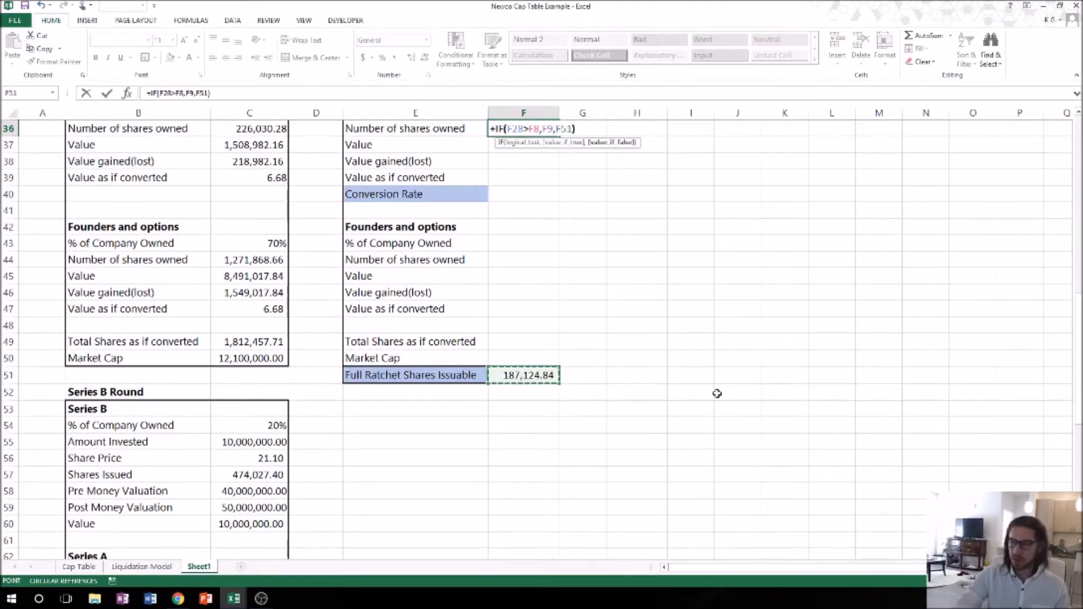
pyautogui.press('Return')
# Format the Series Seed number of shares owned in F36 with the Comma number style.
pyautogui.scroll(1, 569, 242)
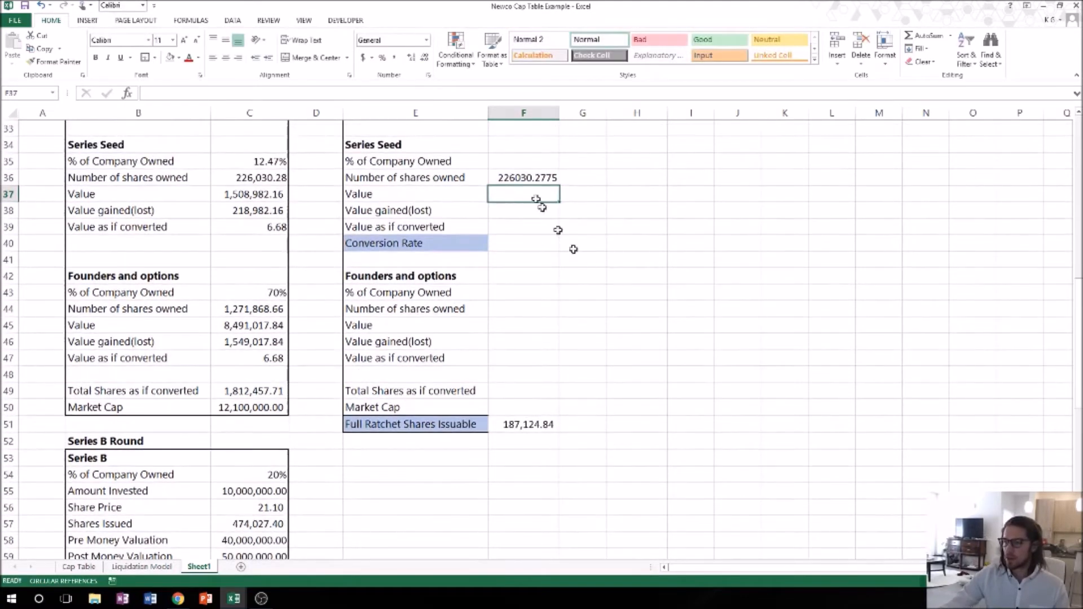
pyautogui.click(529, 177)
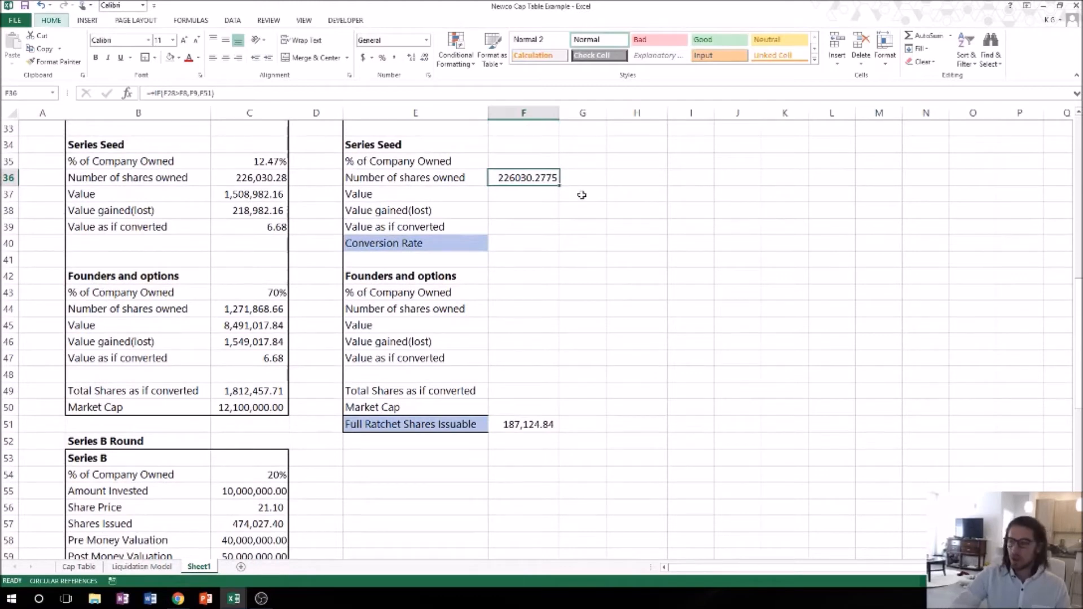
pyautogui.hotkey('alt', 'h')
pyautogui.press('k')
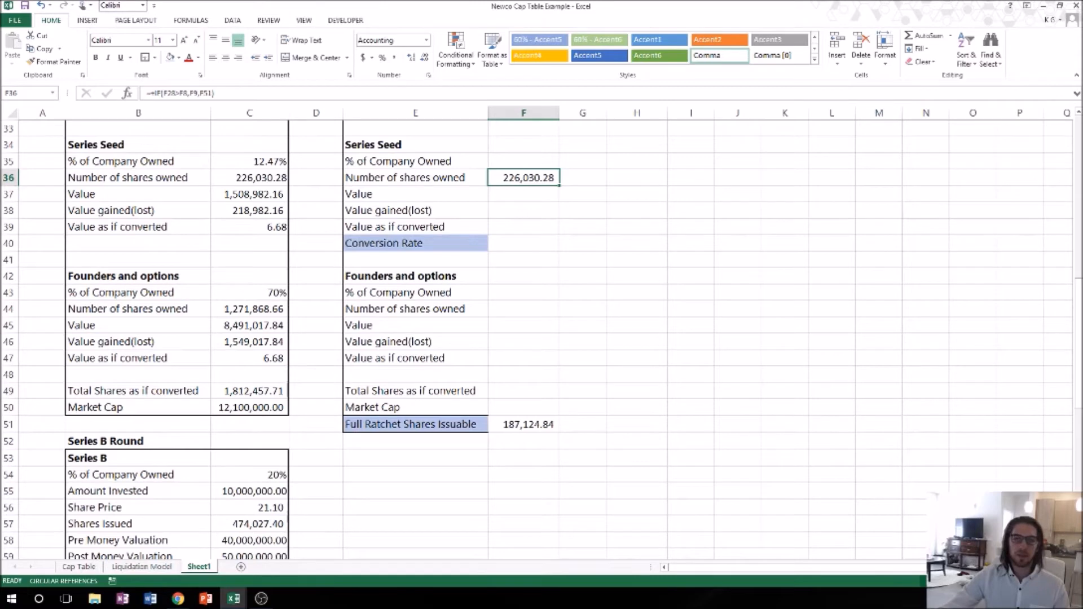
# Calculate the Series Seed Value in F37 as shares owned times the Series A share price, F36*F28.
pyautogui.click(529, 194)
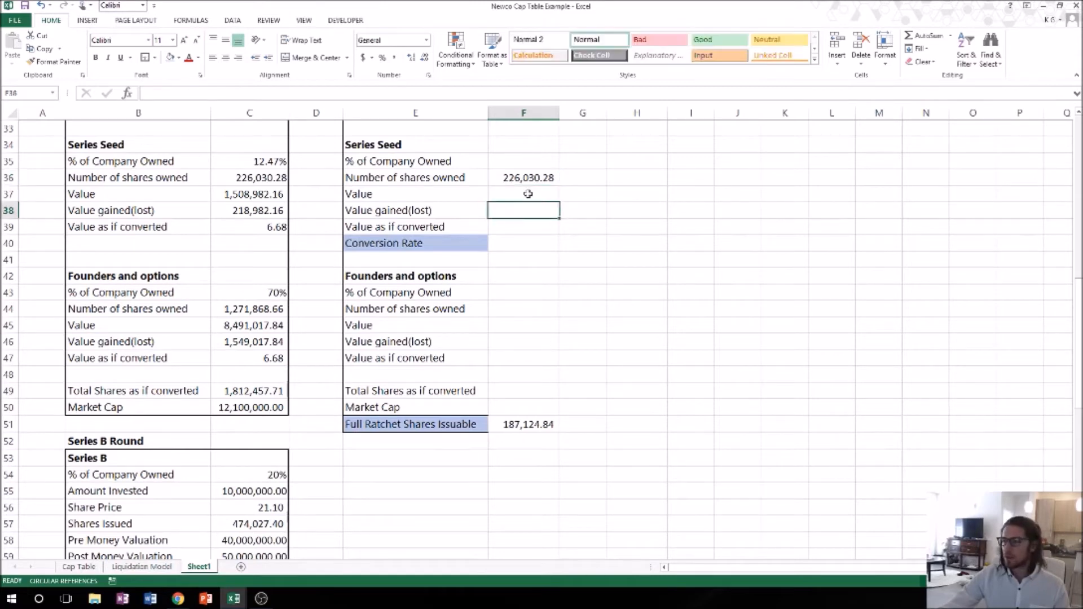
pyautogui.write('+')
pyautogui.press('Up')
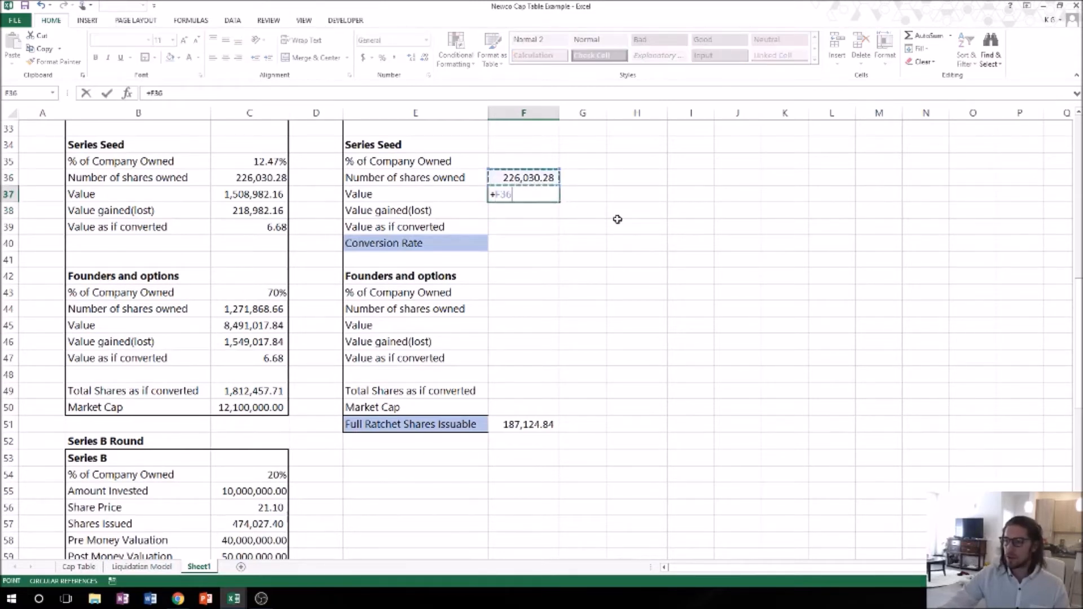
pyautogui.scroll(2, 578, 246)
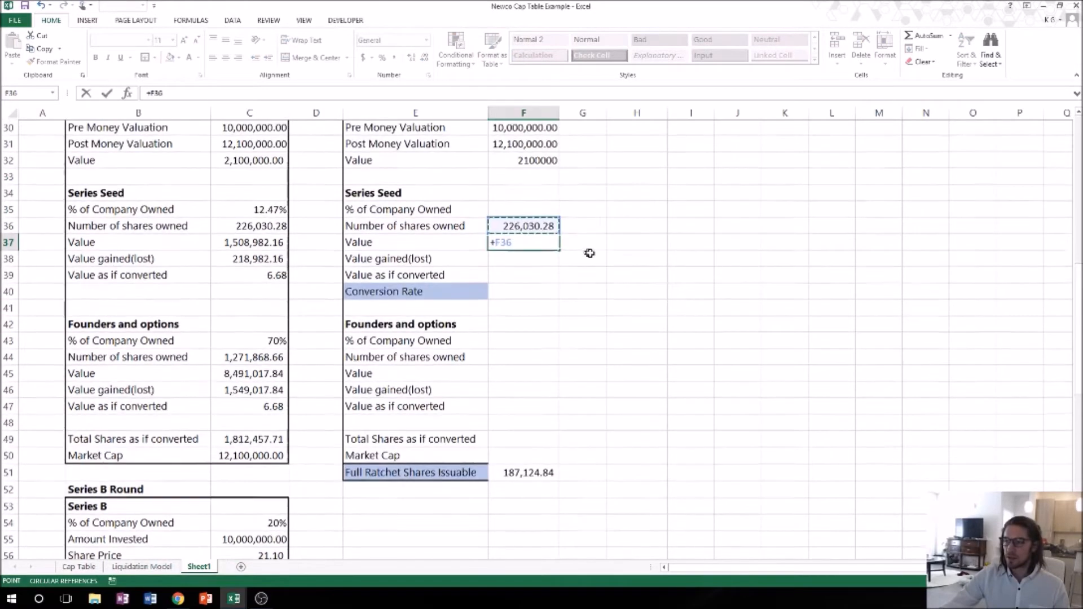
pyautogui.write('*')
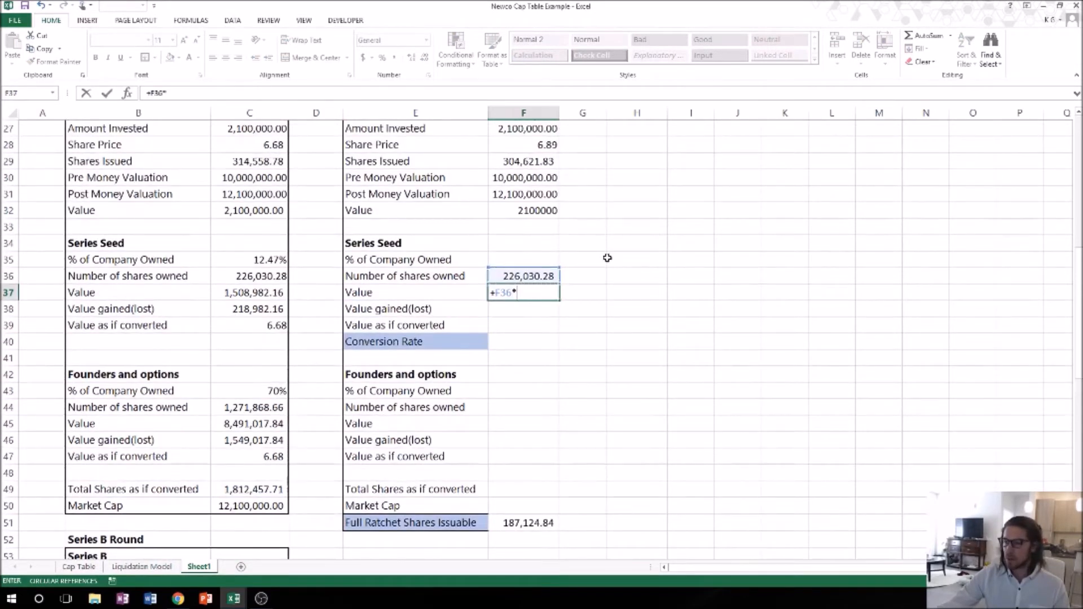
pyautogui.click(513, 146)
pyautogui.press('Return')
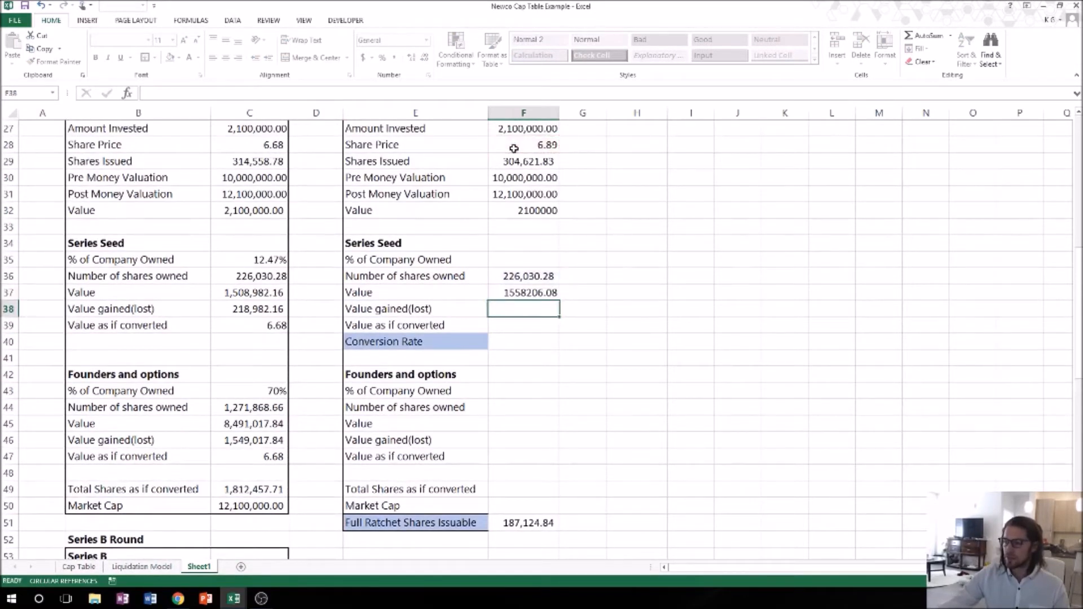
# Calculate the Series Seed Value gained(lost) in F38 as the current value minus the seed round value, F37-F10.
pyautogui.click(533, 292)
pyautogui.click(540, 310)
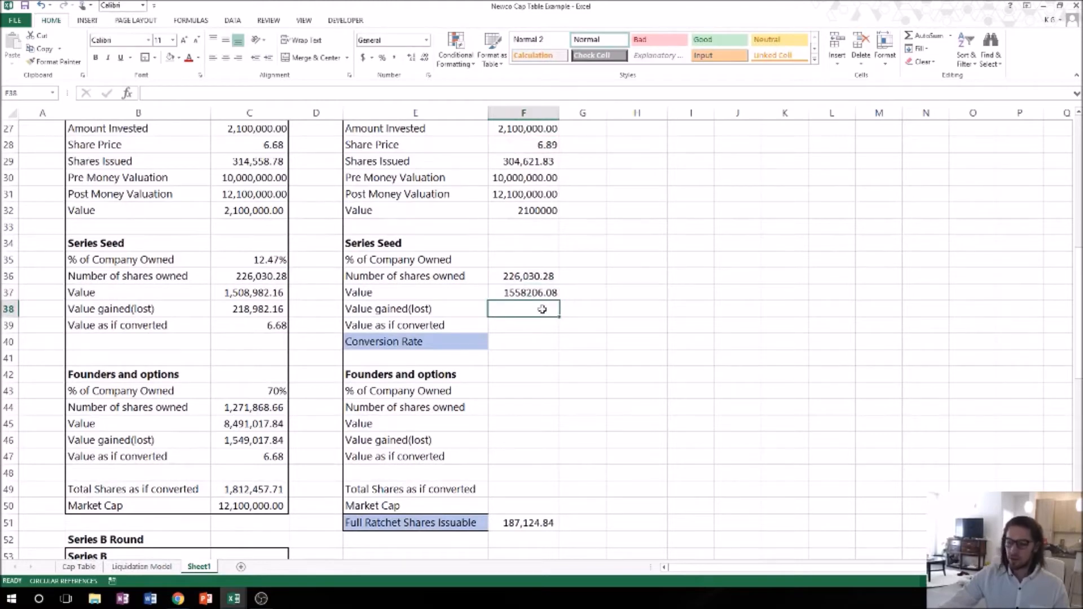
pyautogui.write('+')
pyautogui.press('Up')
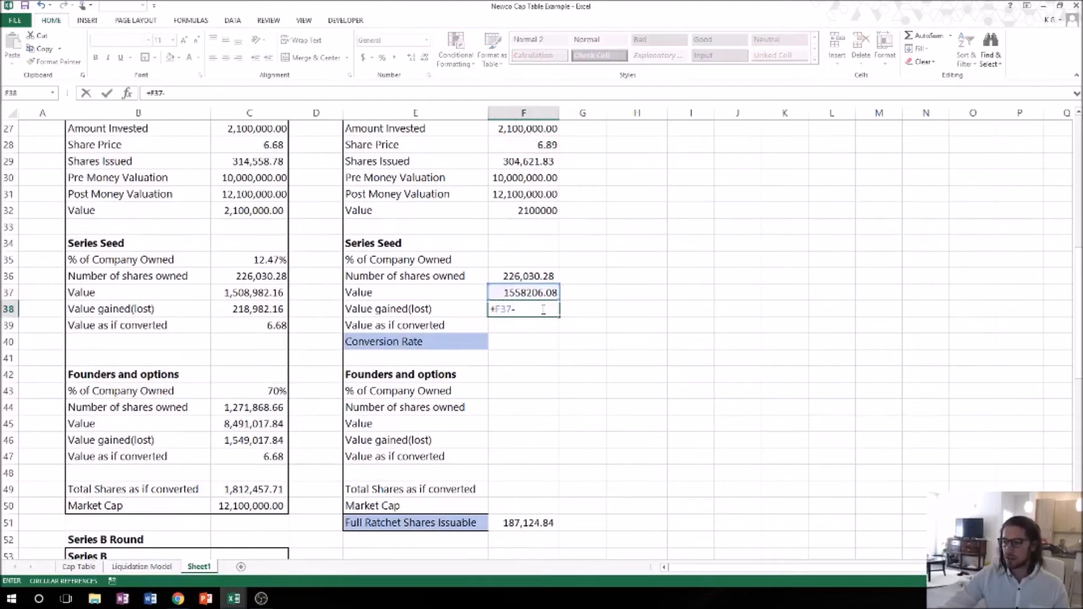
pyautogui.write('-')
pyautogui.press('Up')
pyautogui.press('Up')
pyautogui.press('Up')
pyautogui.press('Up')
pyautogui.press('Up')
pyautogui.press('Up')
pyautogui.press('Up')
pyautogui.press('Up')
pyautogui.press('Up')
pyautogui.press('Up')
pyautogui.press('Up')
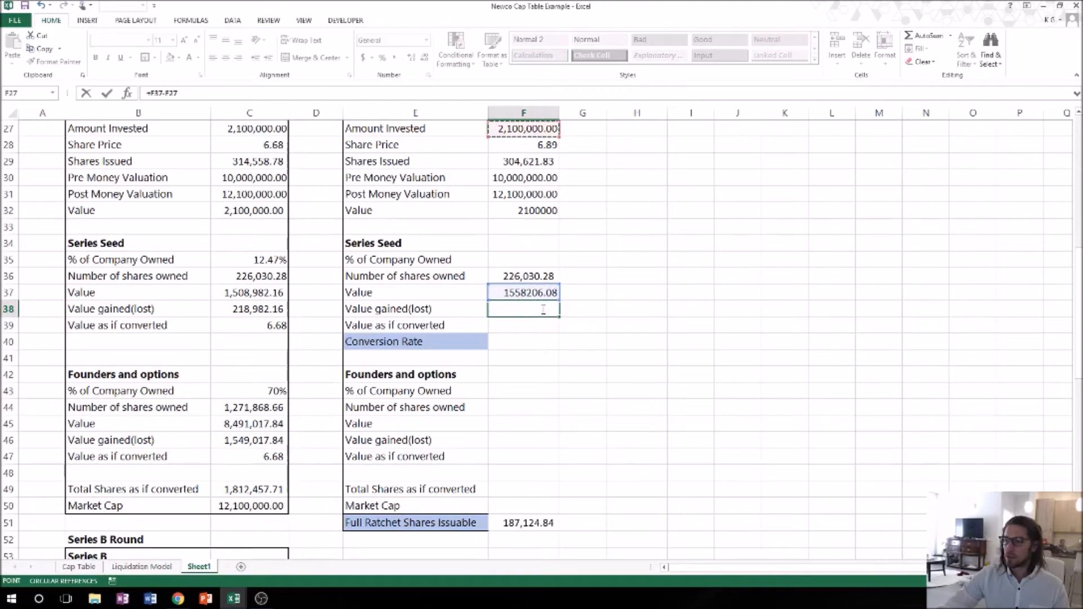
pyautogui.press('Up')
pyautogui.press('Up')
pyautogui.press('Up')
pyautogui.press('Up')
pyautogui.press('Up')
pyautogui.press('Up')
pyautogui.press('Up')
pyautogui.press('Up')
pyautogui.press('Up')
pyautogui.press('Up')
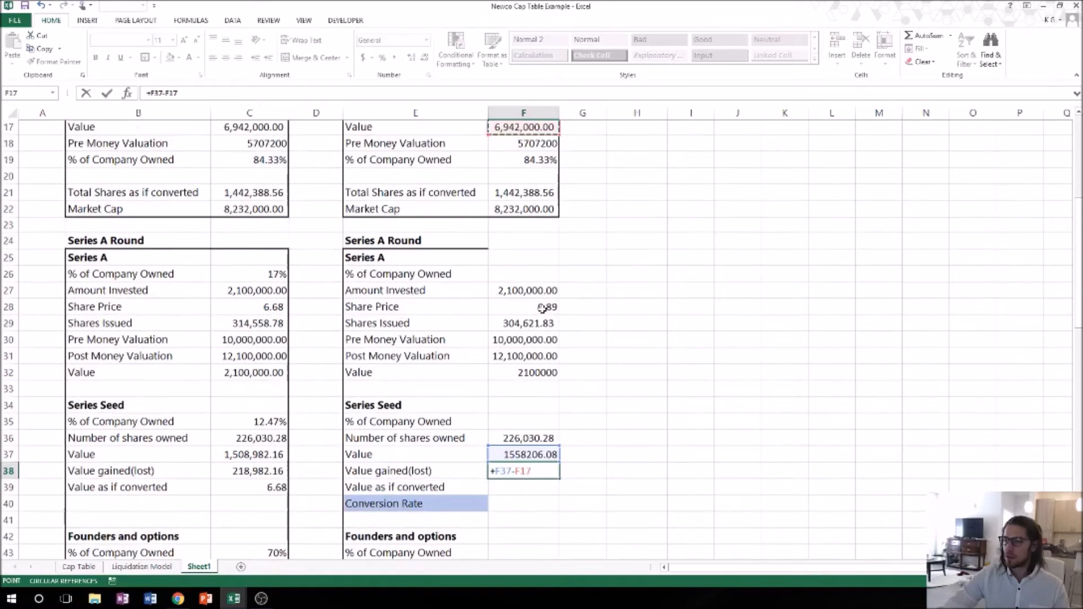
pyautogui.press('Up')
pyautogui.press('Up')
pyautogui.press('Up')
pyautogui.press('Up')
pyautogui.press('Up')
pyautogui.press('Up')
pyautogui.press('Up')
pyautogui.press('Up')
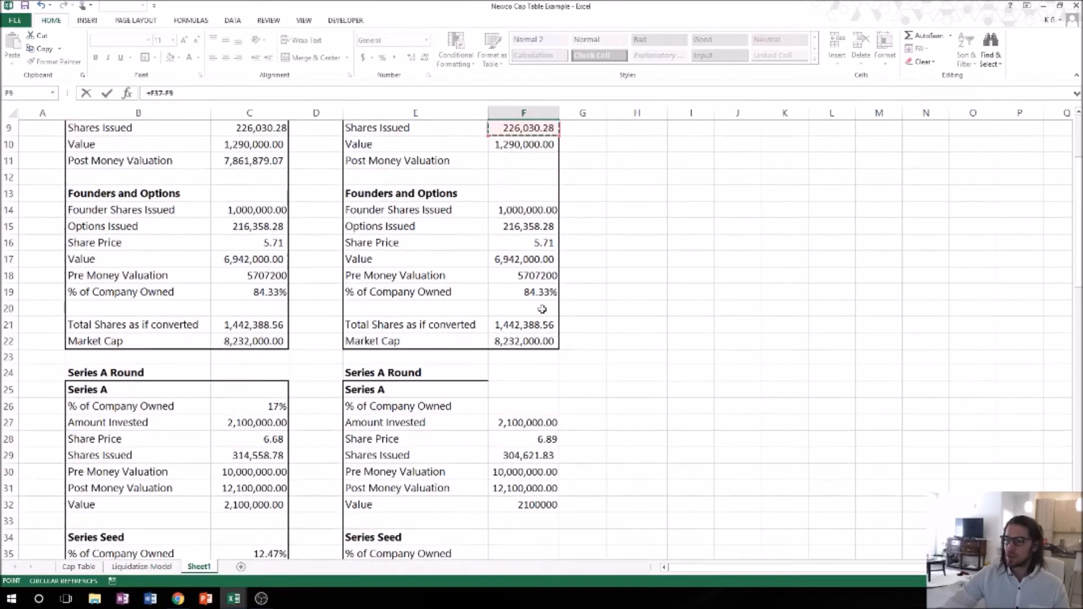
pyautogui.press('Down')
pyautogui.press('Return')
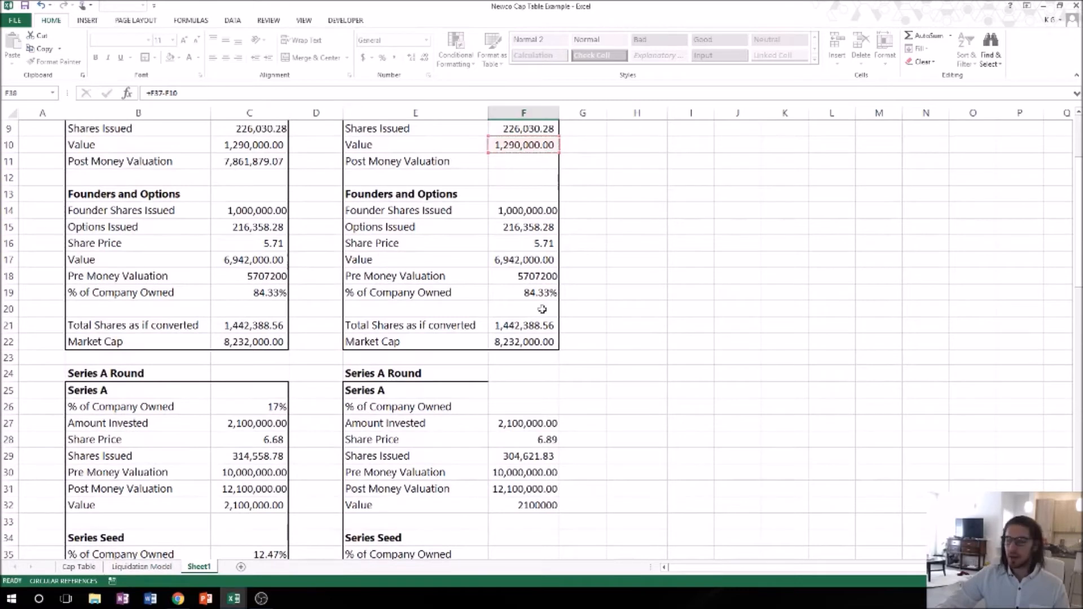
# Format the Series Seed Value in F37 with the Comma number style.
pyautogui.scroll(-1, 568, 445)
pyautogui.click(531, 454)
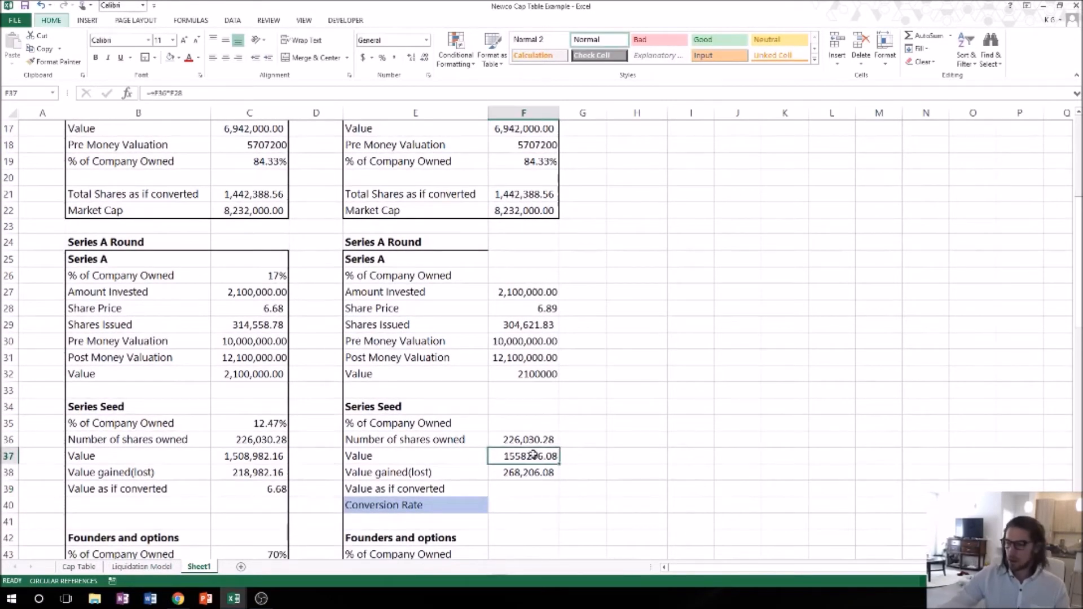
pyautogui.scroll(-2, 620, 378)
# Calculate the Series Seed Value as if converted in F39 as value divided by number of shares owned, F37/F36.
pyautogui.click(529, 388)
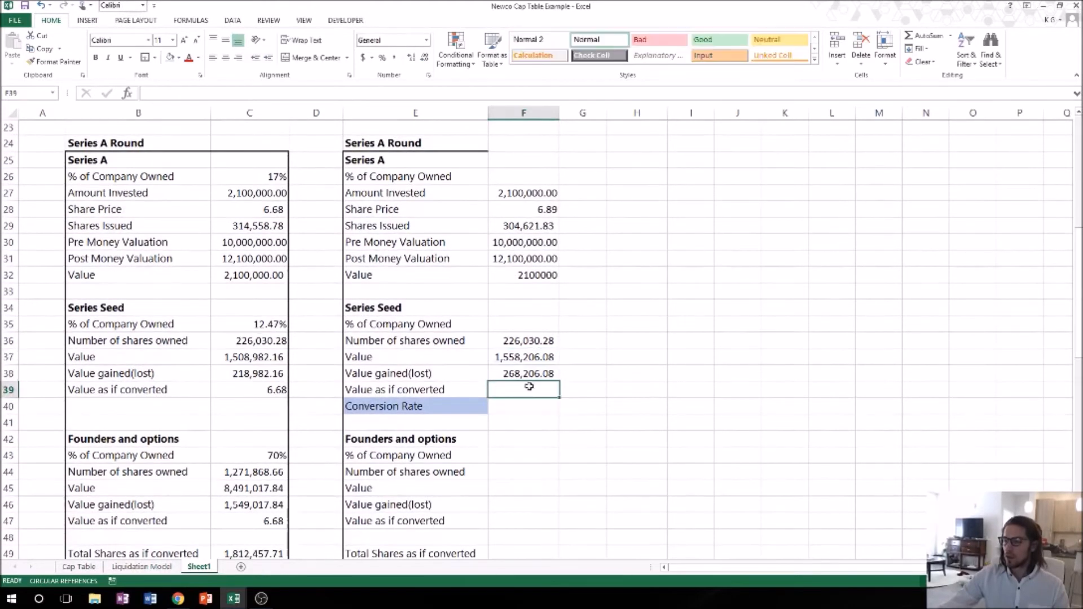
pyautogui.write('+')
pyautogui.press('Up')
pyautogui.press('Up')
pyautogui.write('/')
pyautogui.press('Up')
pyautogui.press('Up')
pyautogui.press('Up')
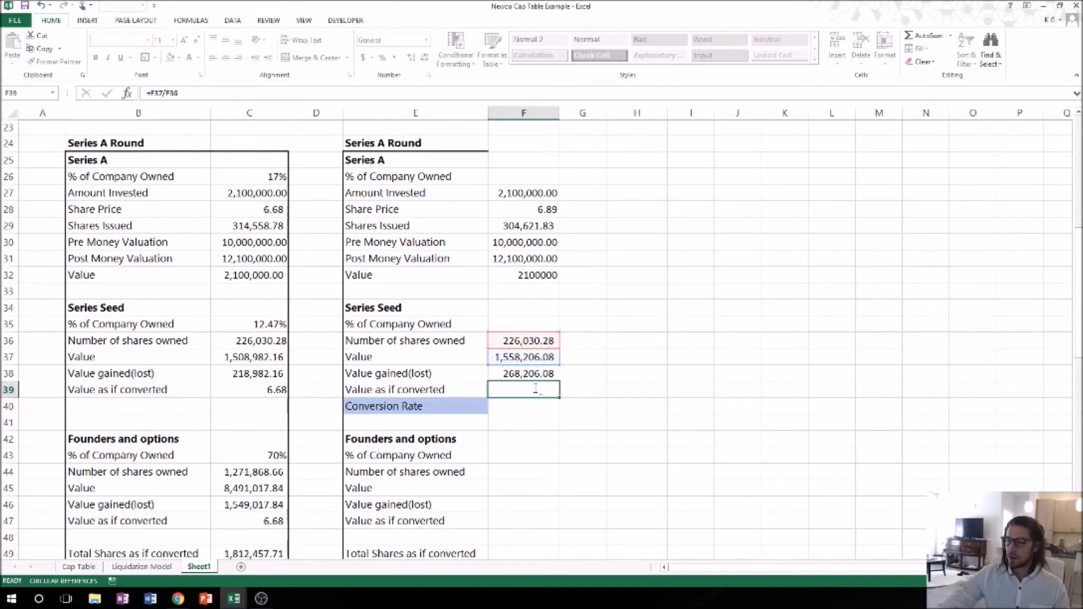
pyautogui.press('Return')
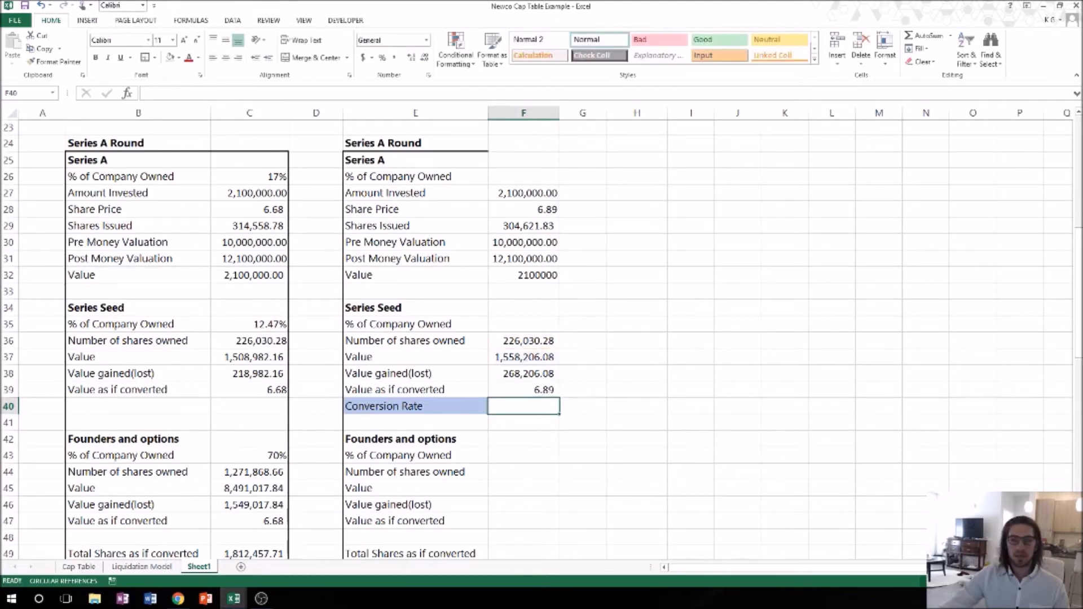
# Enter IF(F28<F8,F36/F9,1) in F40 so the Conversion Rate adjusts only when the Series A share price is below the seed price.
pyautogui.hotkey('alt', 'Tab')
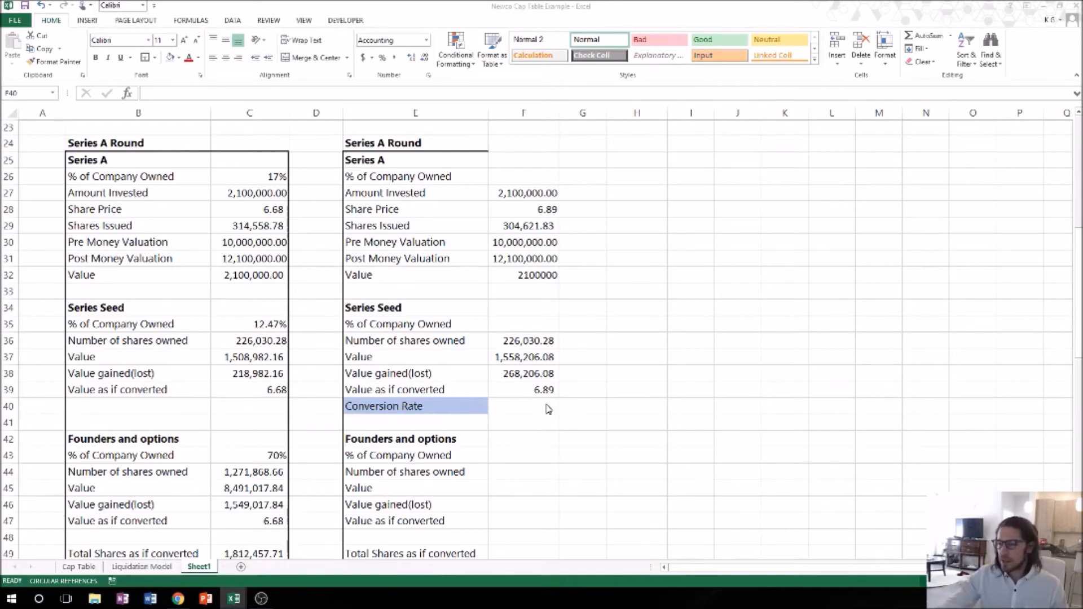
pyautogui.click(538, 408)
pyautogui.write('+IF(')
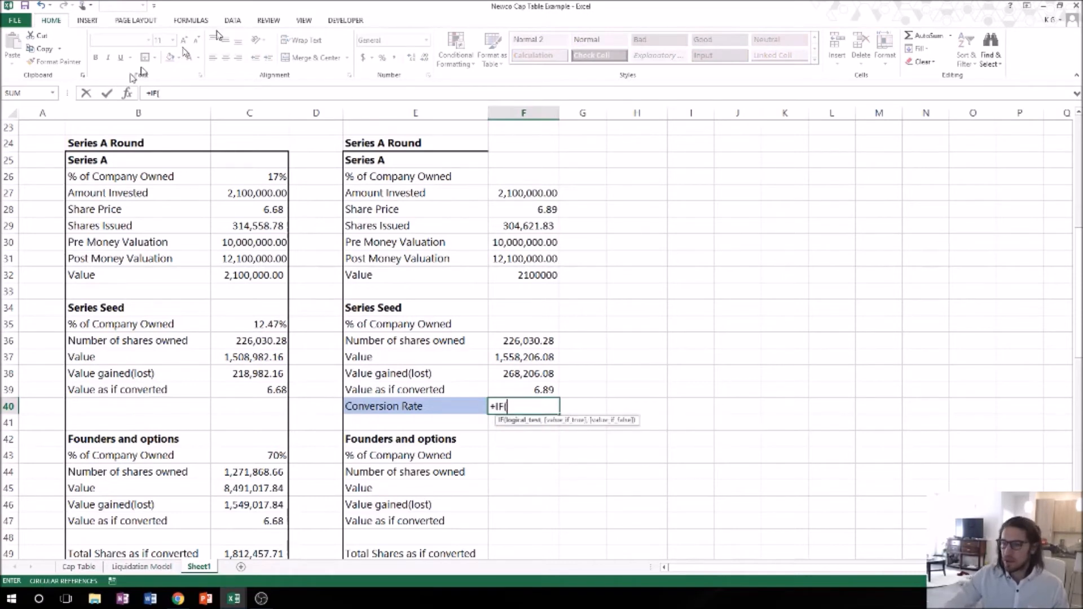
pyautogui.click(524, 210)
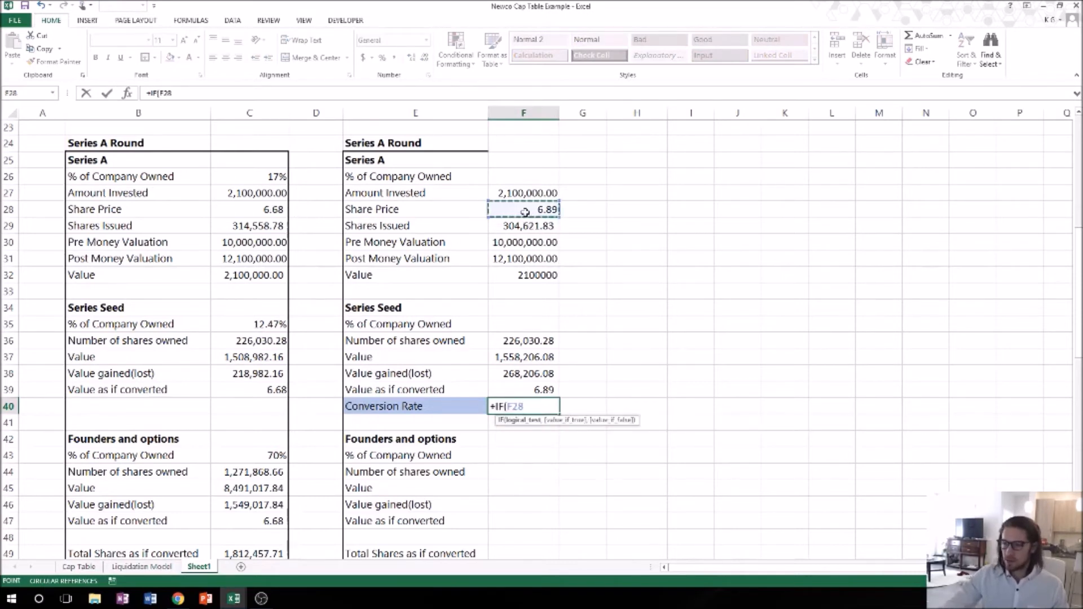
pyautogui.write('<')
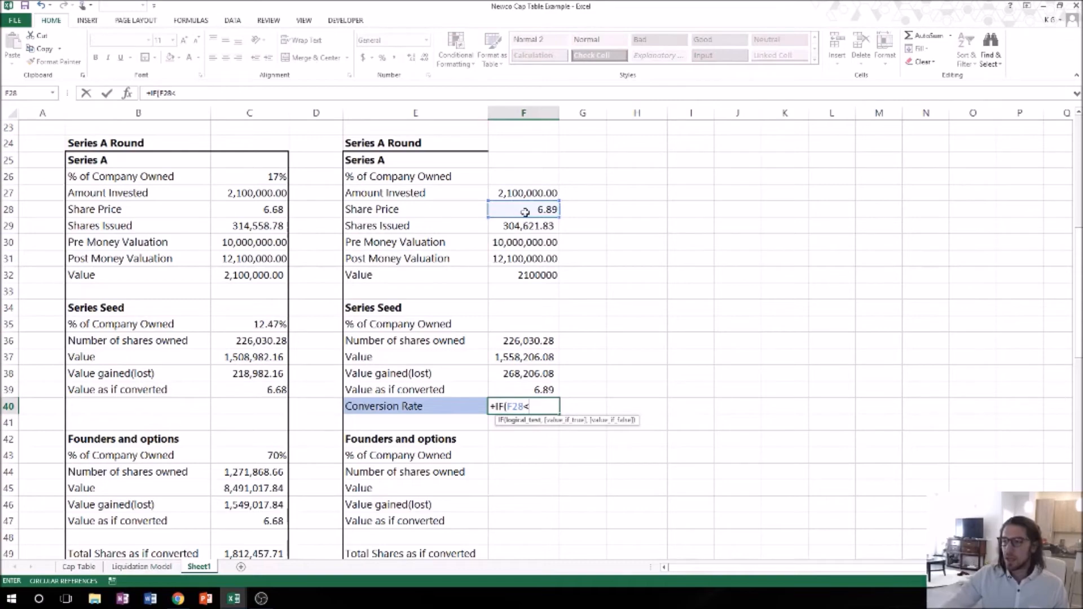
pyautogui.scroll(7, 526, 216)
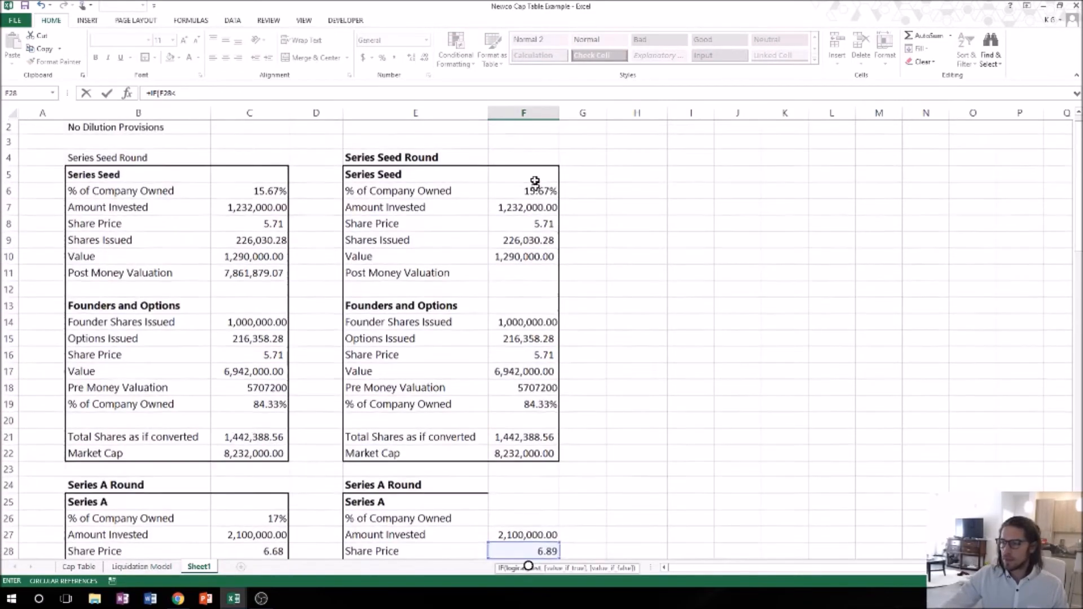
pyautogui.click(528, 224)
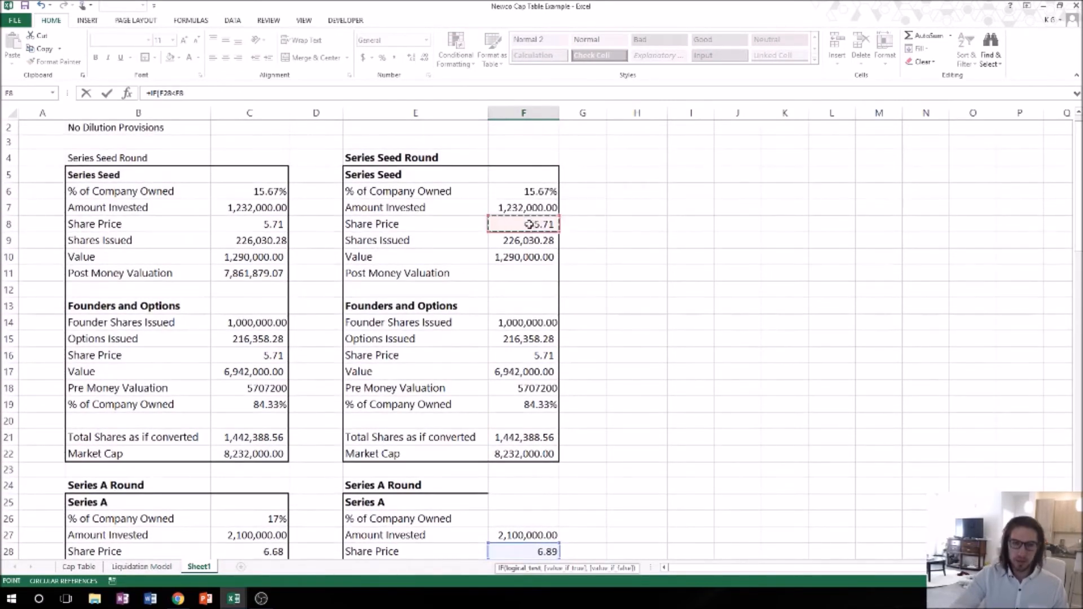
pyautogui.write(',')
pyautogui.scroll(-5, 541, 242)
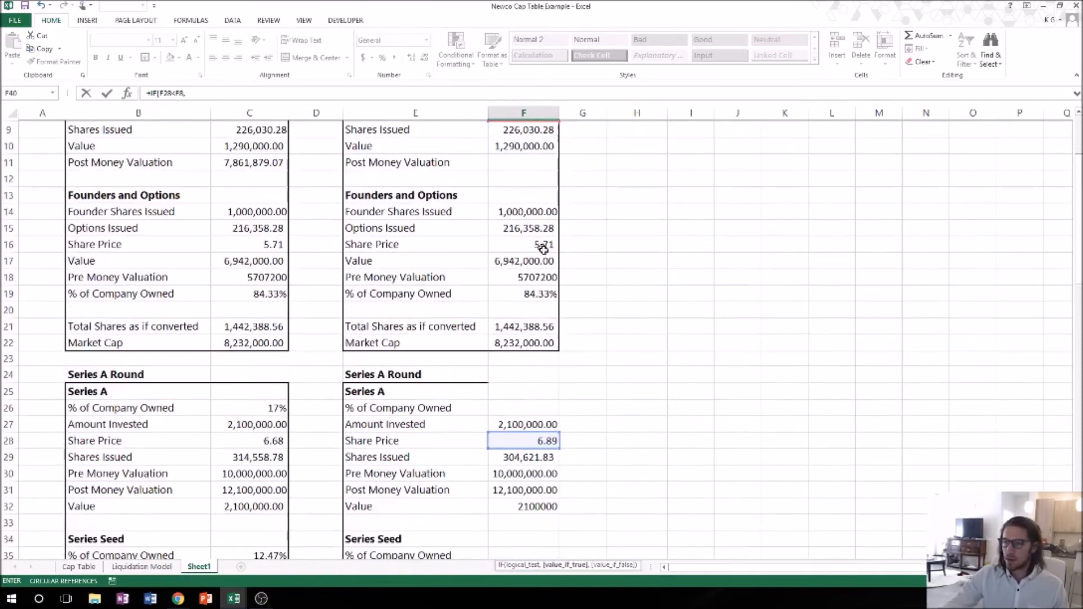
pyautogui.scroll(-2, 541, 468)
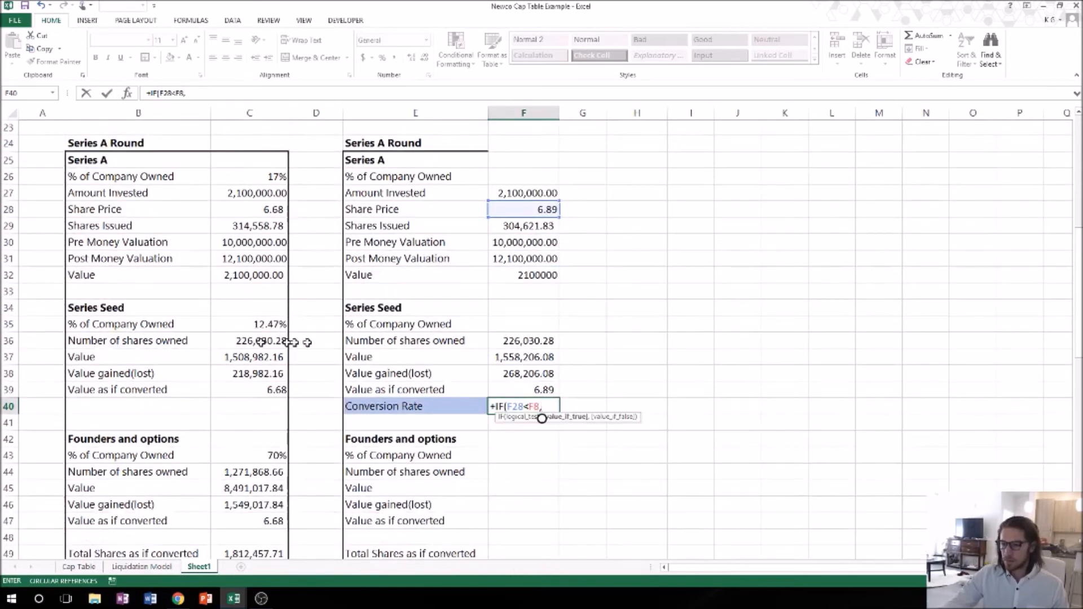
pyautogui.click(539, 342)
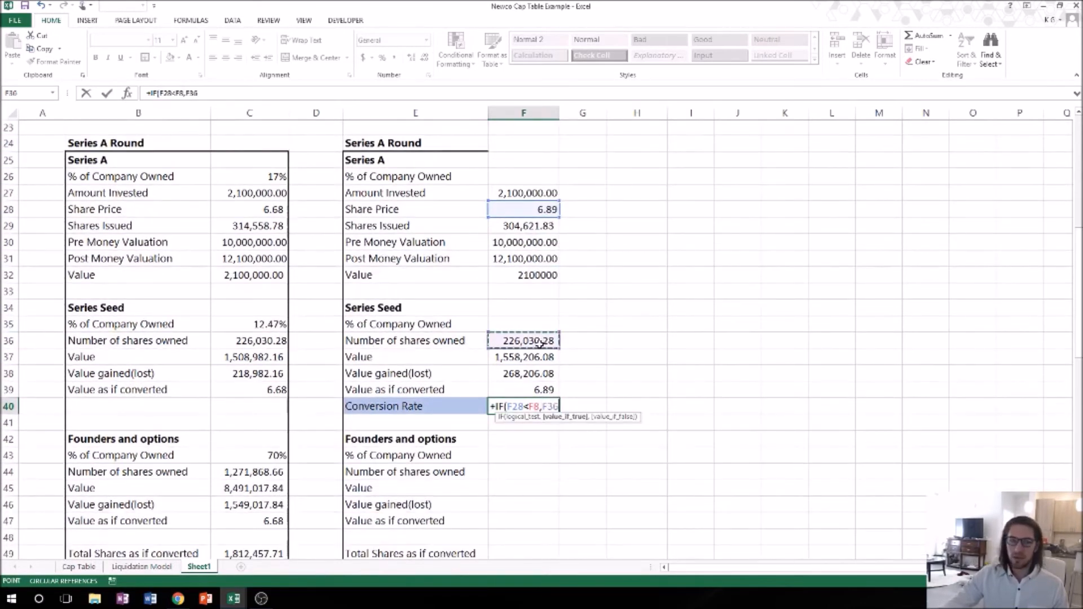
pyautogui.write('/')
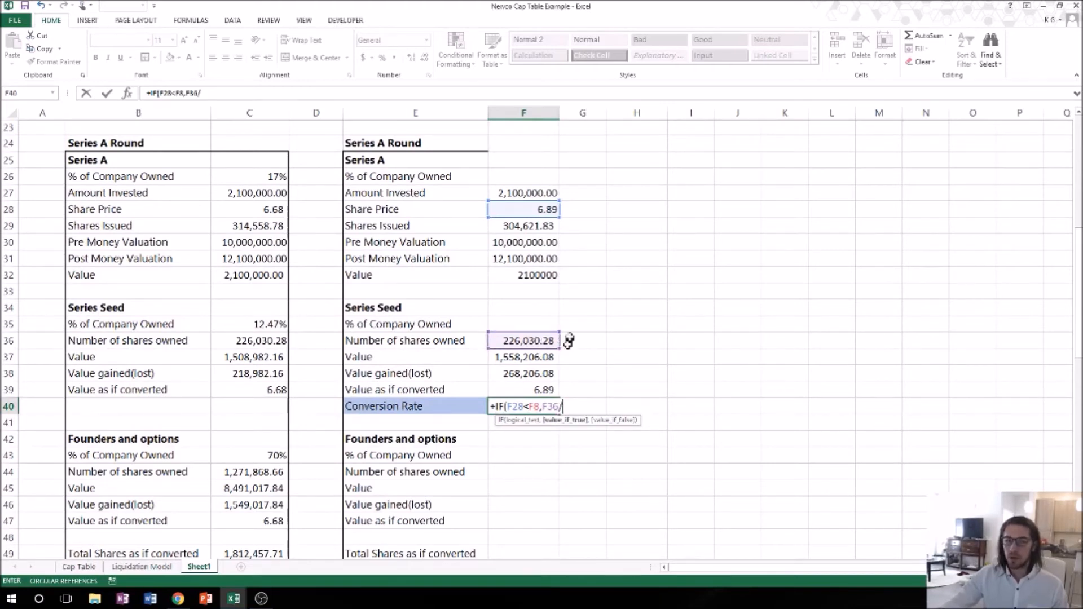
pyautogui.scroll(7, 539, 341)
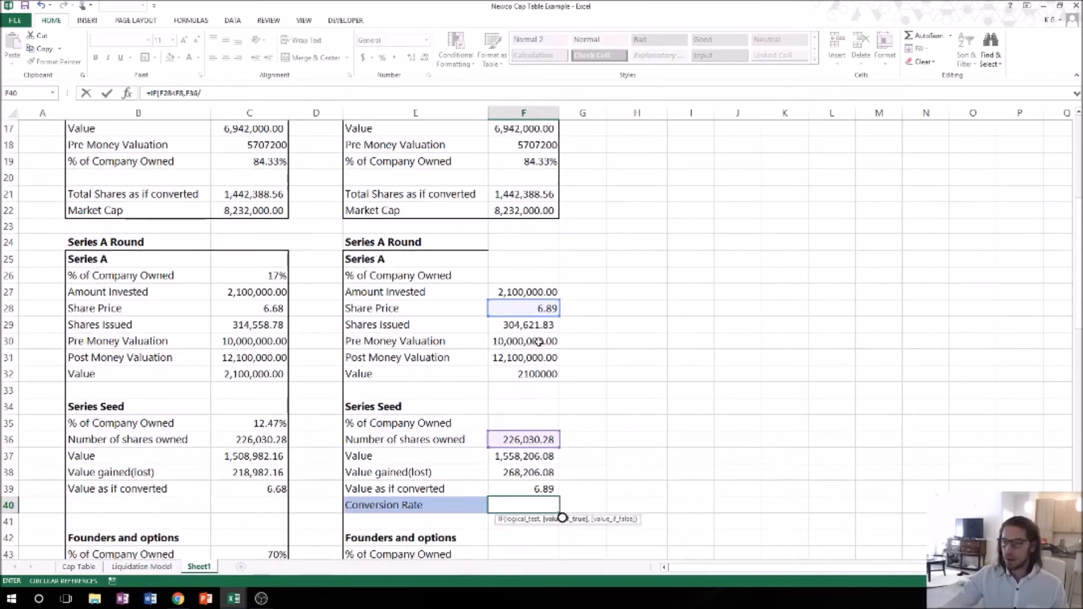
pyautogui.click(521, 242)
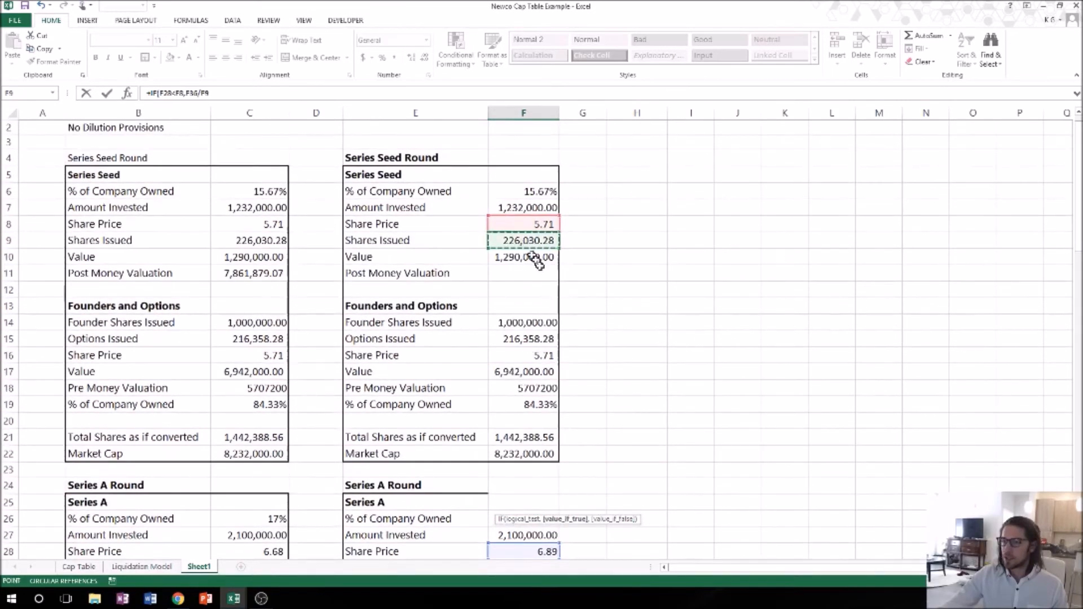
pyautogui.write(',')
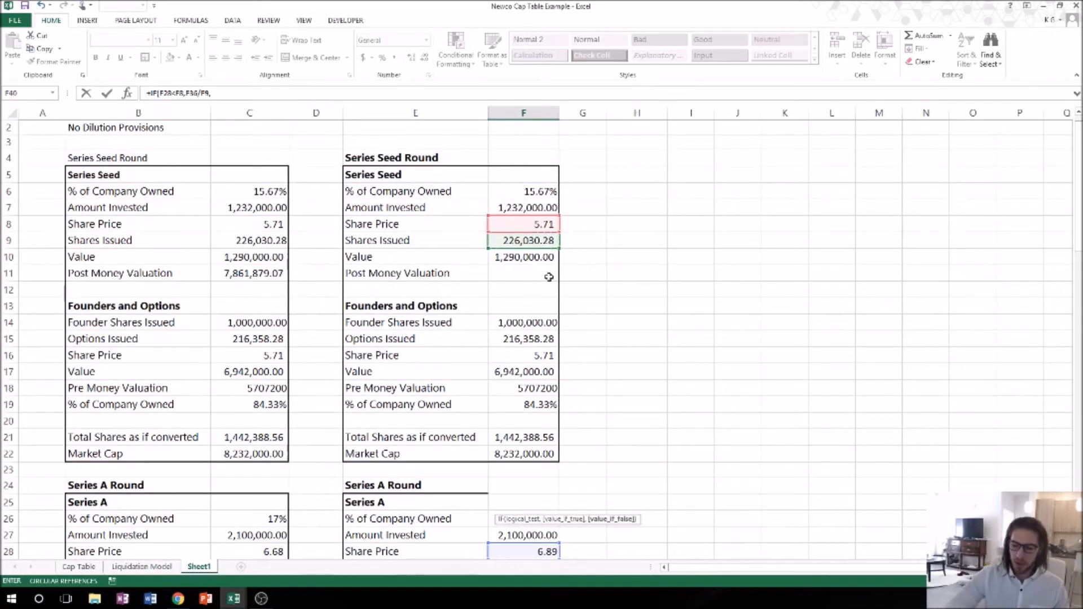
pyautogui.write('1')
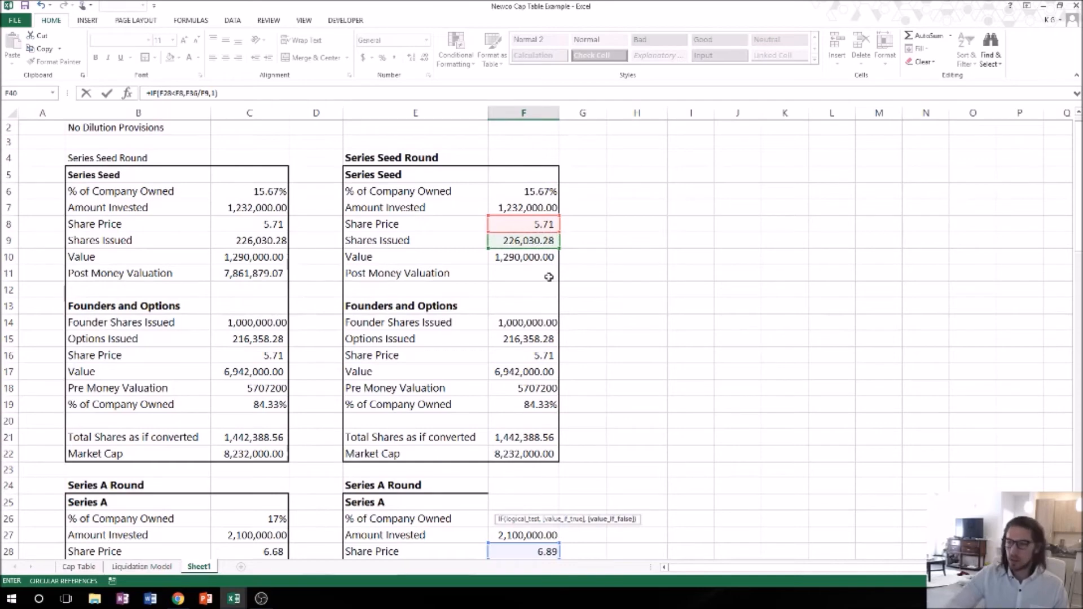
pyautogui.press('Return')
# Review the Conversion Rate formula in F40 against the Series A Share Price in F28 and the Series Seed shares owned in F36.
pyautogui.scroll(-1, 539, 343)
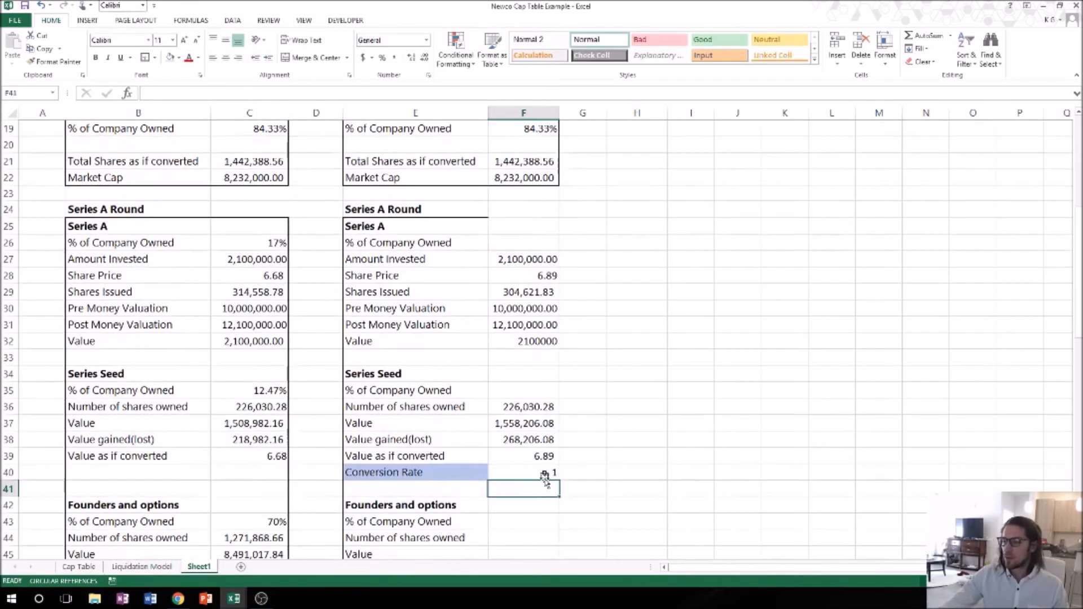
pyautogui.click(550, 473)
pyautogui.click(509, 275)
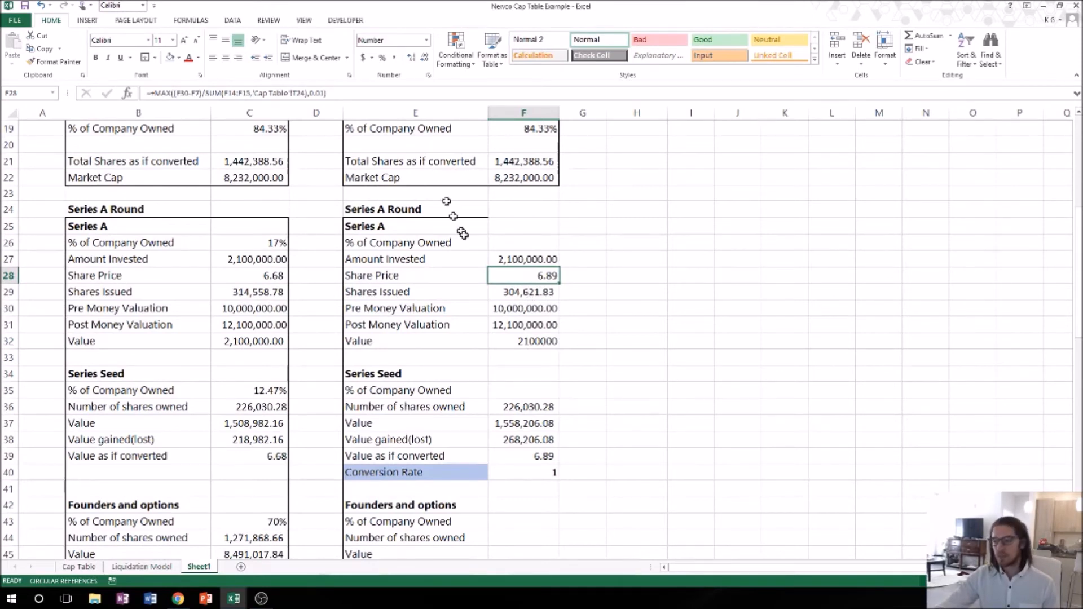
pyautogui.click(524, 412)
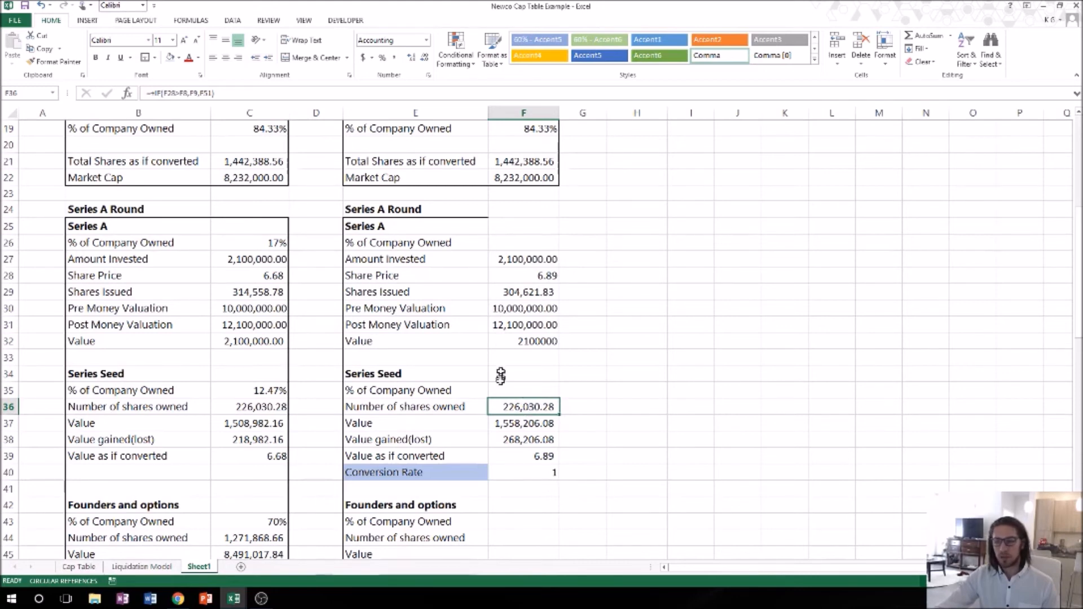
pyautogui.click(529, 472)
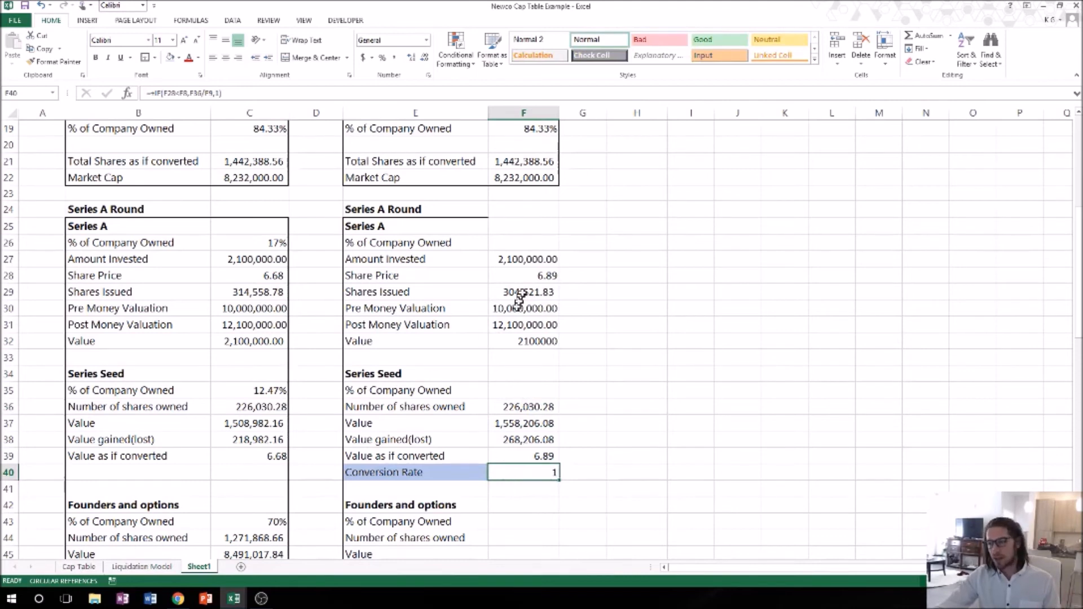
pyautogui.click(521, 275)
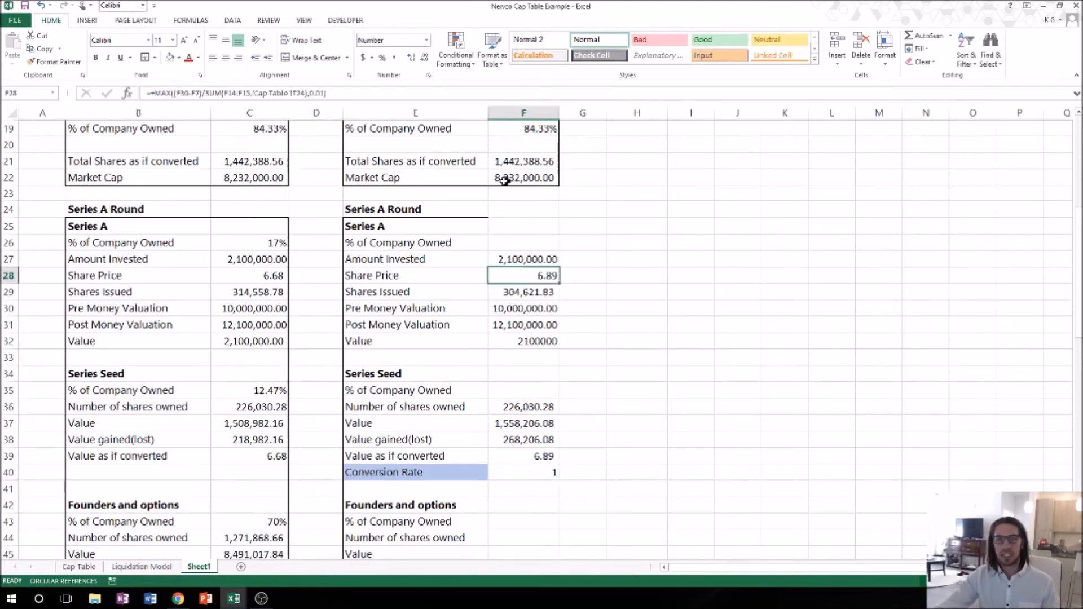
pyautogui.click(555, 472)
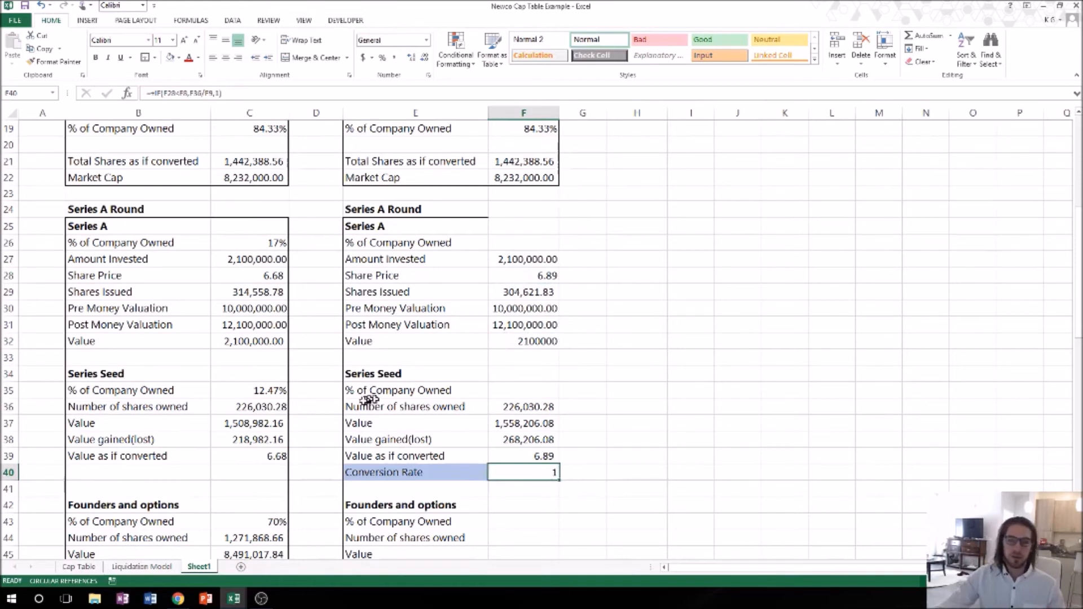
# Calculate the Founders and options number of shares owned in F44 as F14+F15+'Cap Table'!T24.
pyautogui.click(572, 456)
pyautogui.scroll(-1, 549, 434)
pyautogui.scroll(-1, 548, 435)
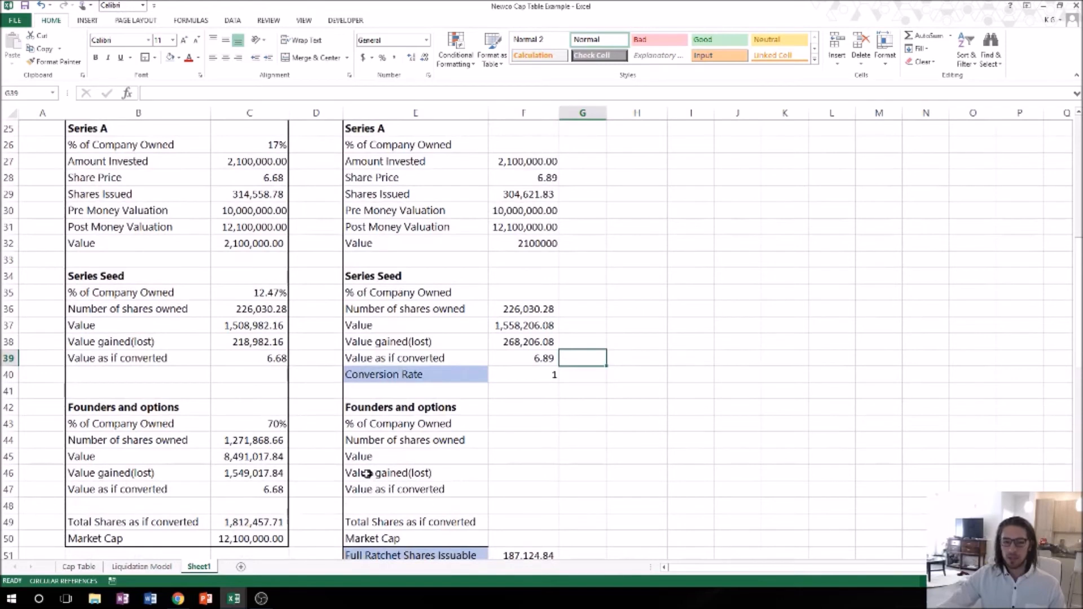
pyautogui.click(507, 445)
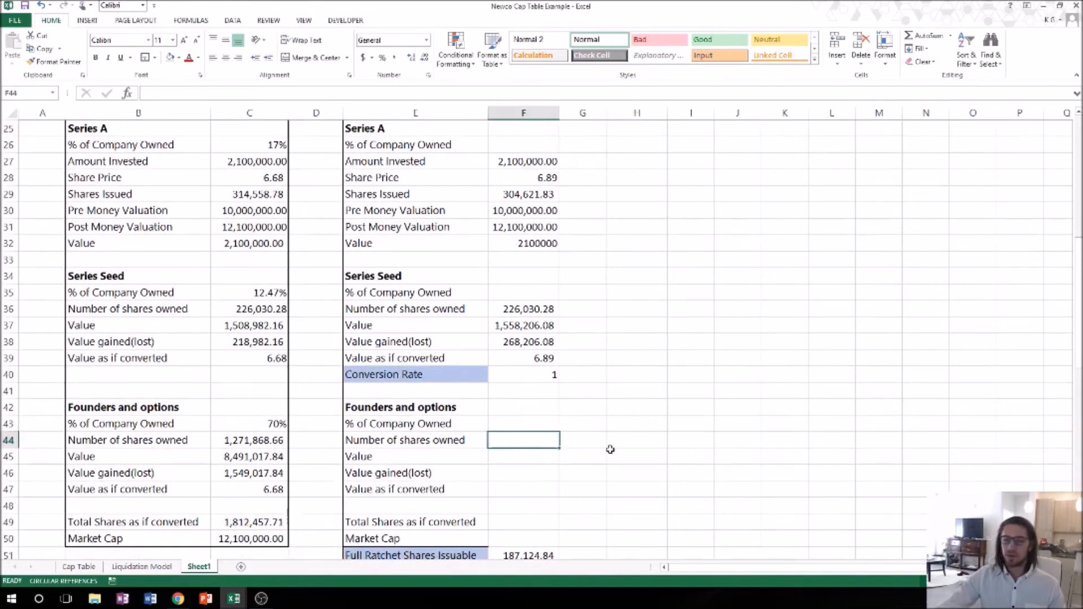
pyautogui.write('+')
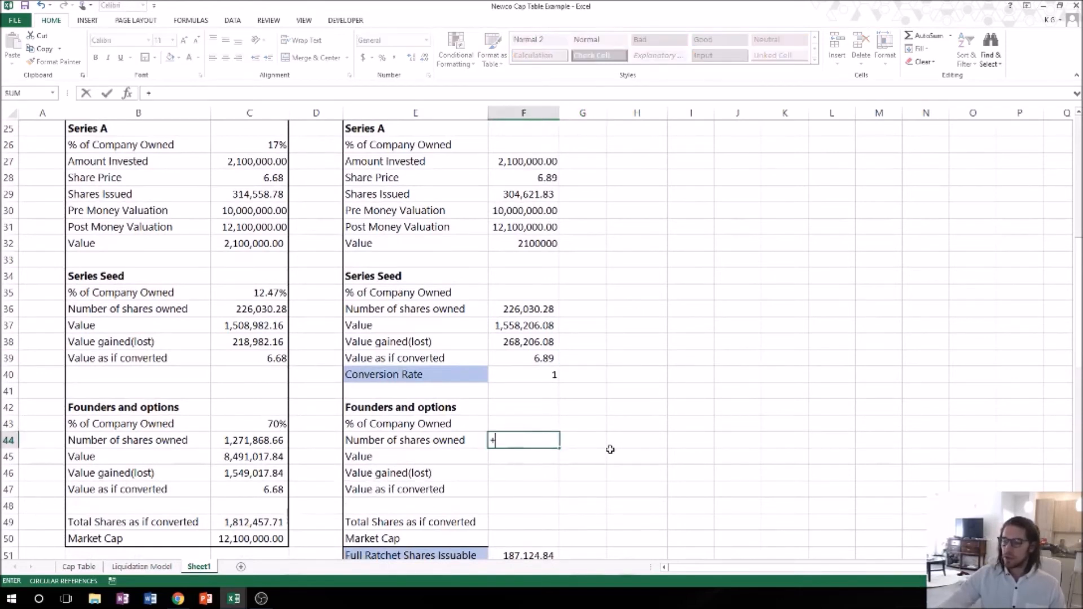
pyautogui.scroll(6, 532, 414)
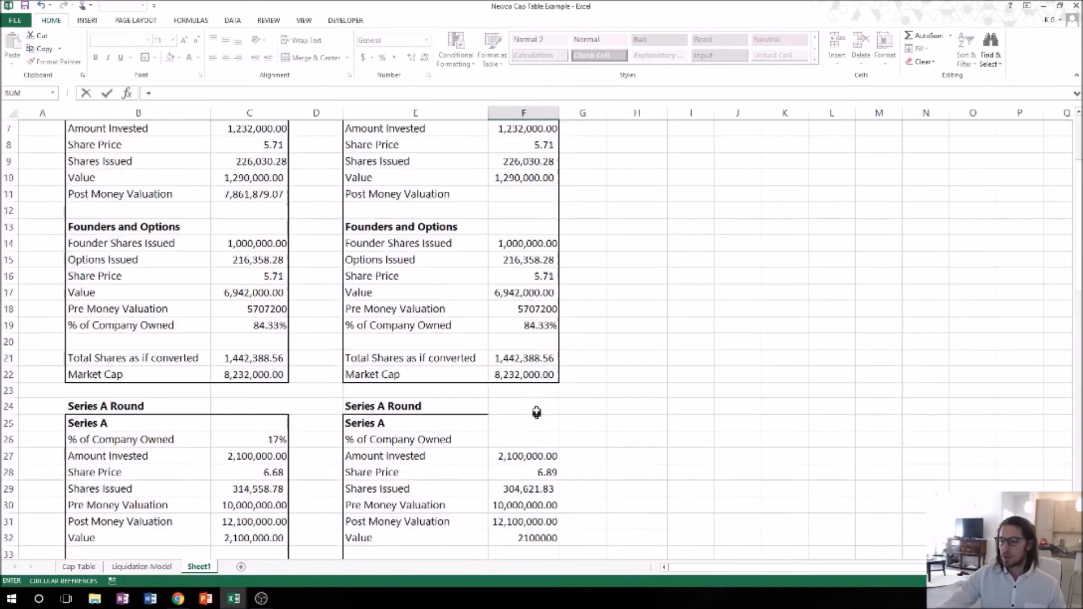
pyautogui.click(515, 248)
pyautogui.write('+')
pyautogui.click(536, 260)
pyautogui.write('+F15+')
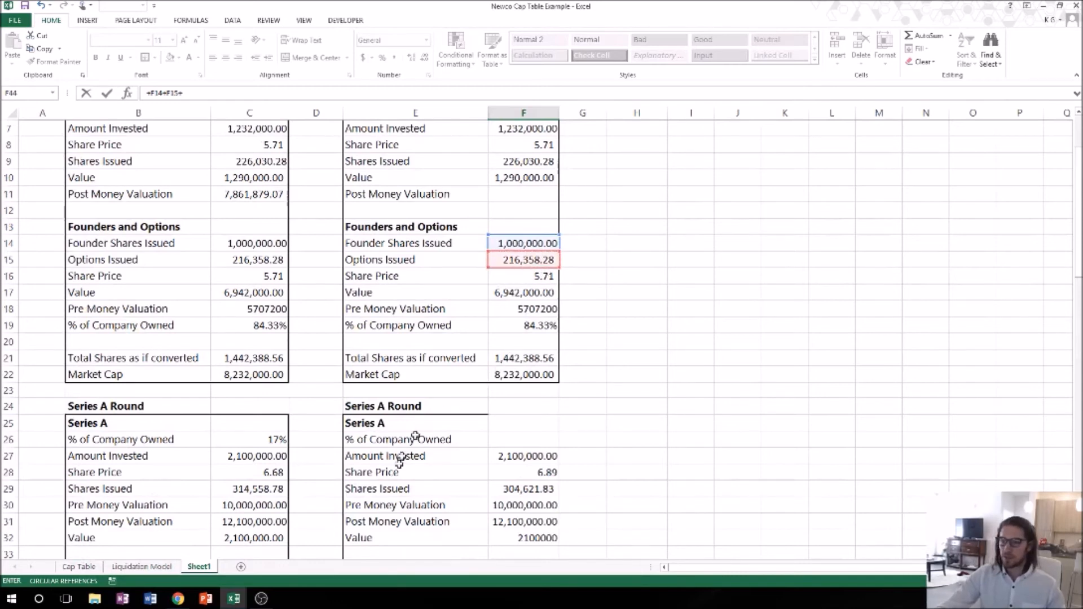
pyautogui.click(78, 566)
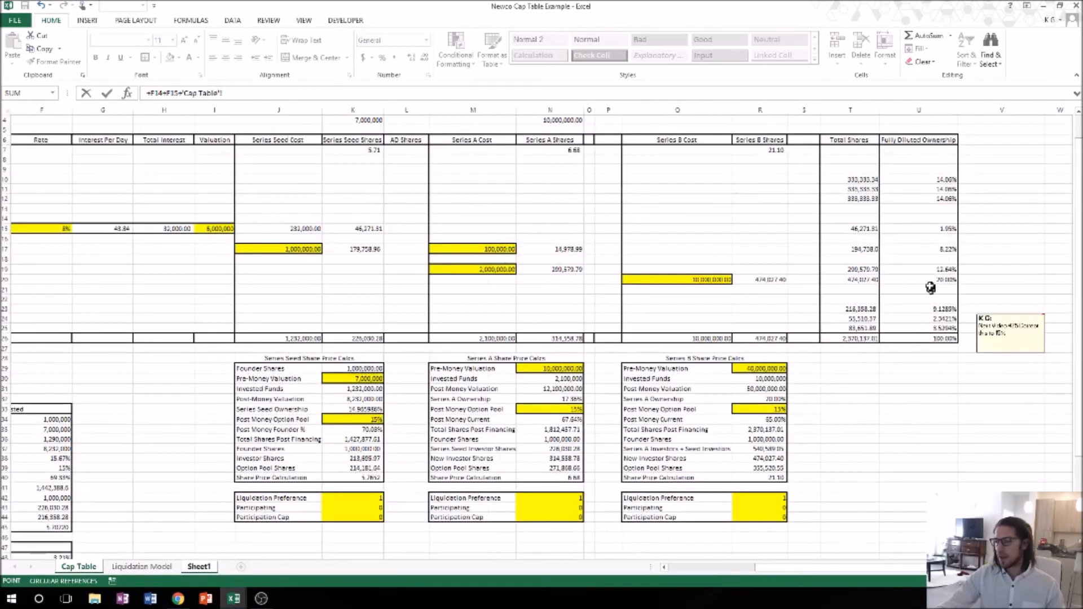
pyautogui.click(863, 318)
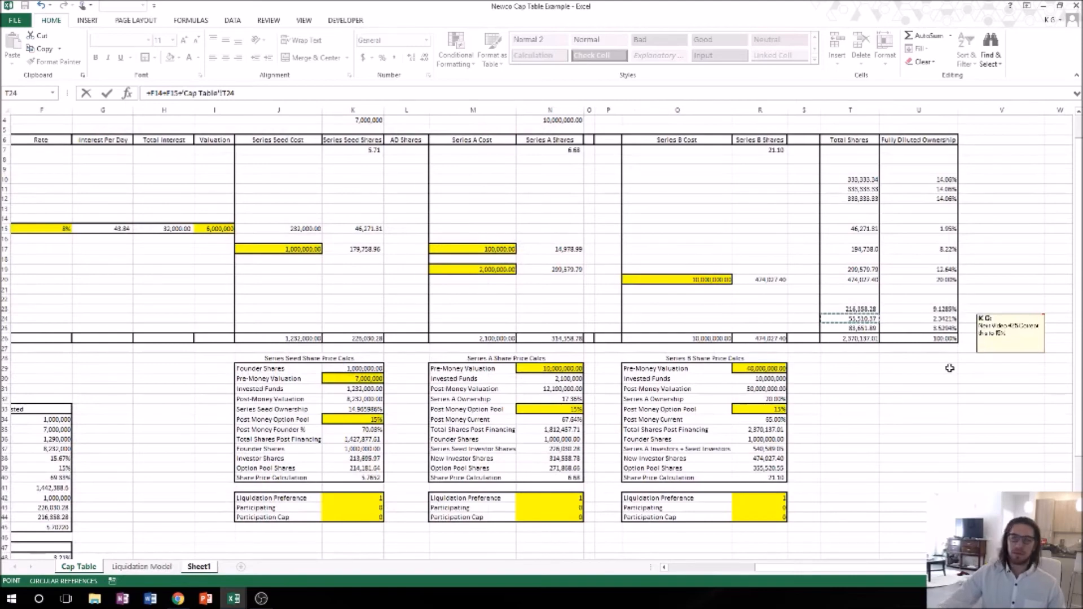
pyautogui.press('Return')
# Calculate the Founders and options Value in F45 as number of shares owned times the Series A Share Price, F44*F28.
pyautogui.scroll(-1, 621, 378)
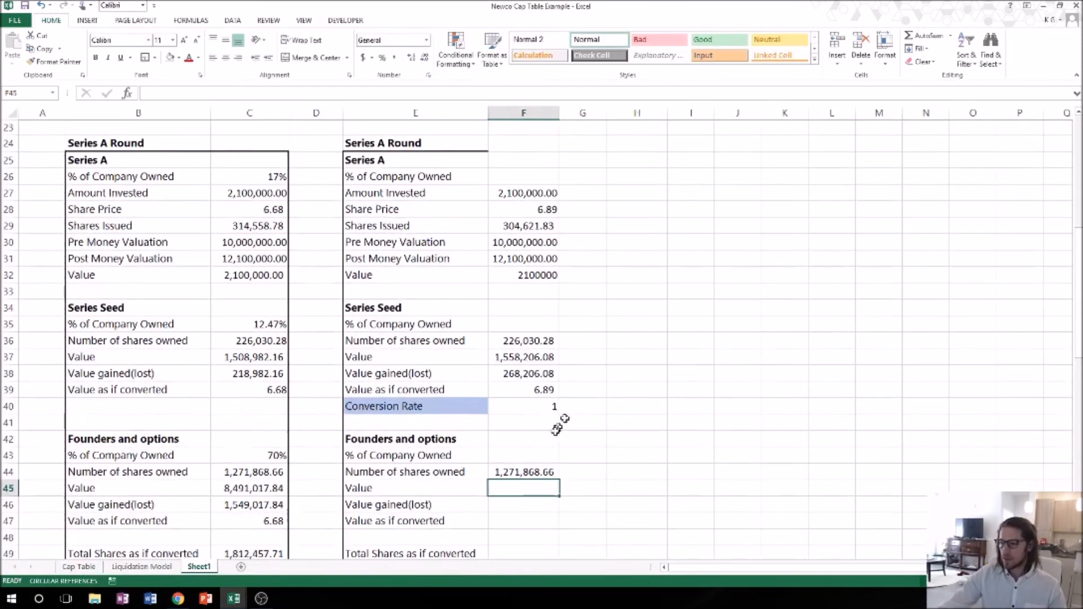
pyautogui.write('+')
pyautogui.click(541, 469)
pyautogui.write('*')
pyautogui.click(545, 211)
pyautogui.press('Return')
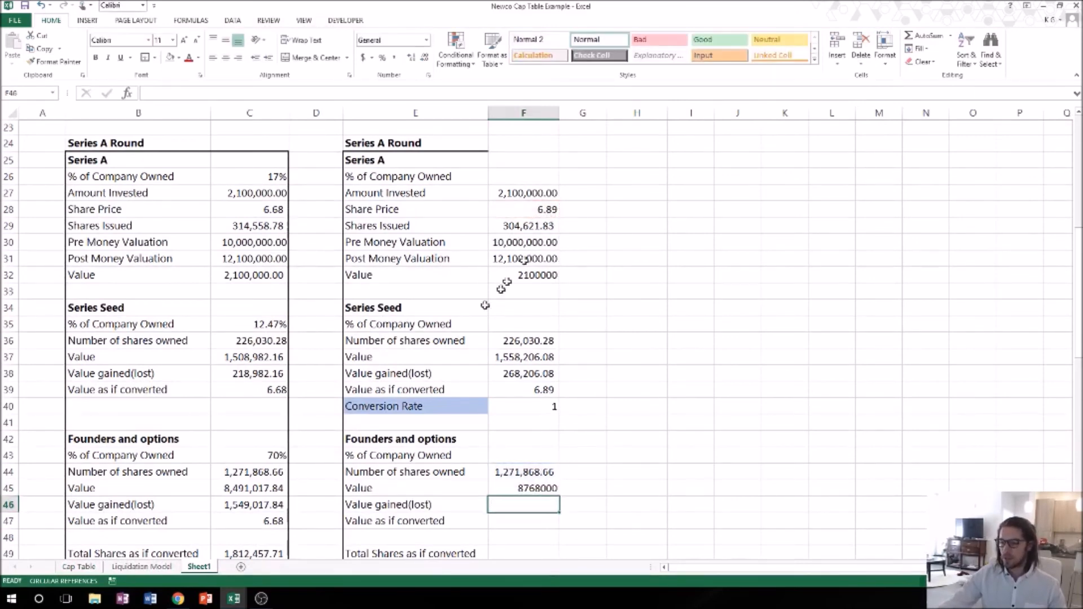
# Calculate the Founders and options Value gained(lost) in F46 by subtracting the earlier founders value, F45-F17.
pyautogui.write('+')
pyautogui.press('Up')
pyautogui.write('-')
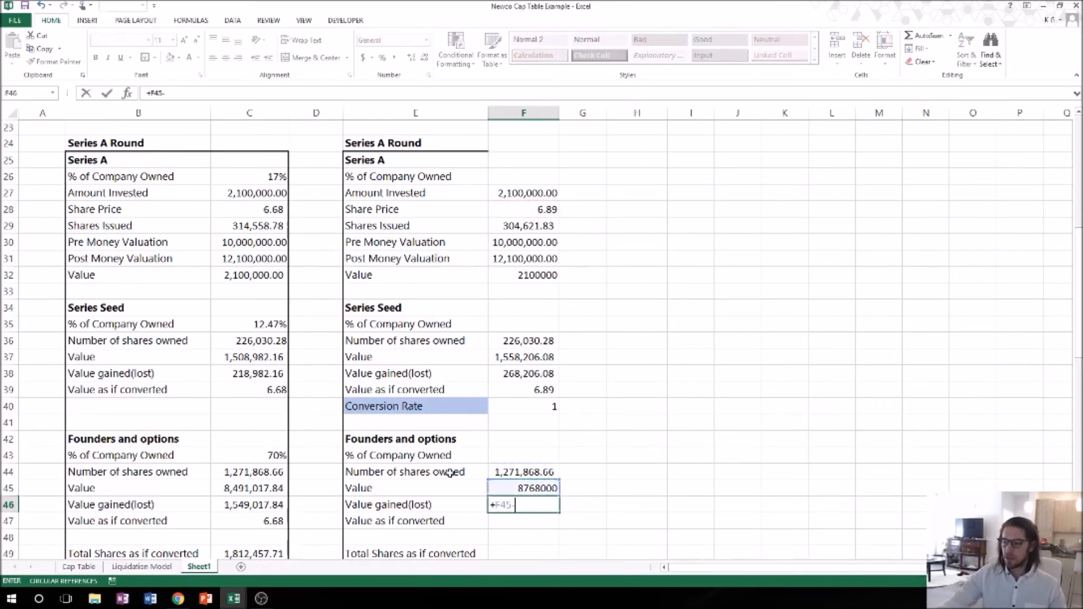
pyautogui.scroll(6, 485, 299)
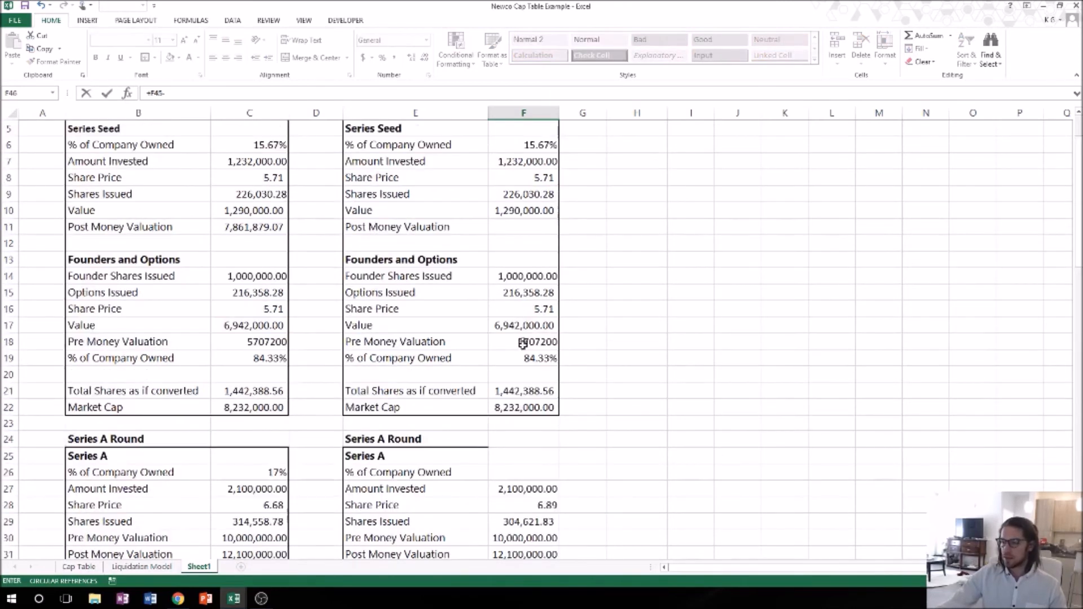
pyautogui.click(525, 323)
pyautogui.press('Return')
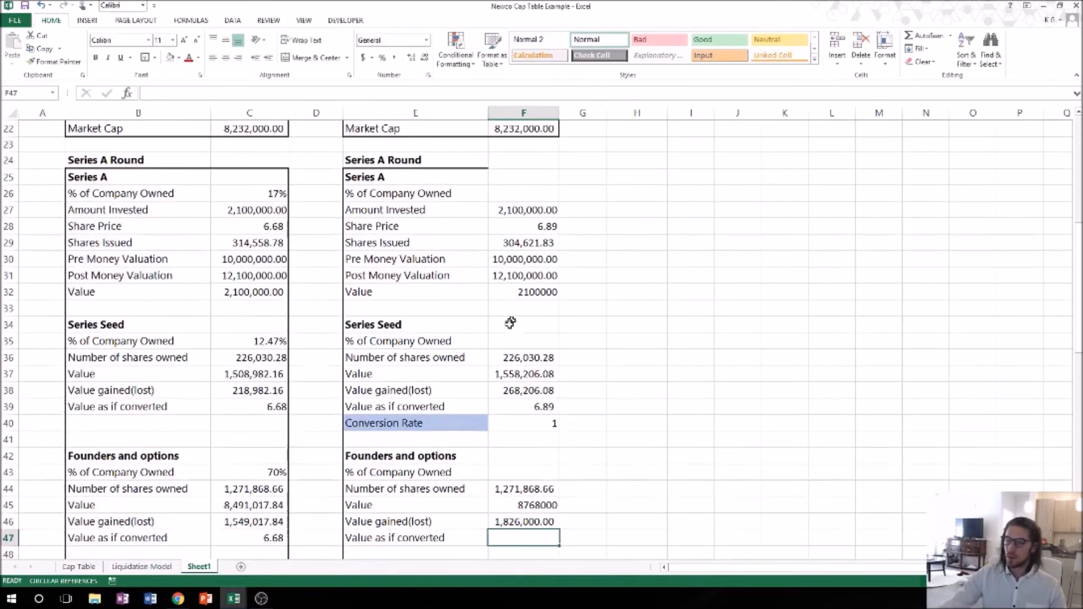
# Calculate the Founders and options Value as if converted in F47 as value divided by number of shares owned, F45/F44.
pyautogui.scroll(-1, 556, 375)
pyautogui.write('+')
pyautogui.press('Up')
pyautogui.press('Up')
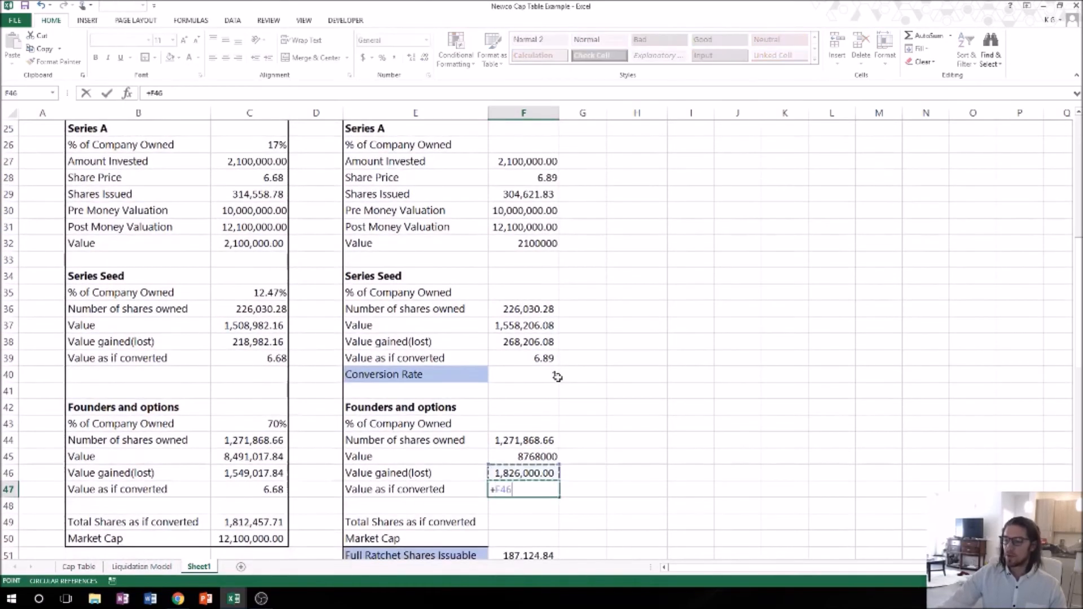
pyautogui.write('/')
pyautogui.press('Up')
pyautogui.press('Up')
pyautogui.press('Up')
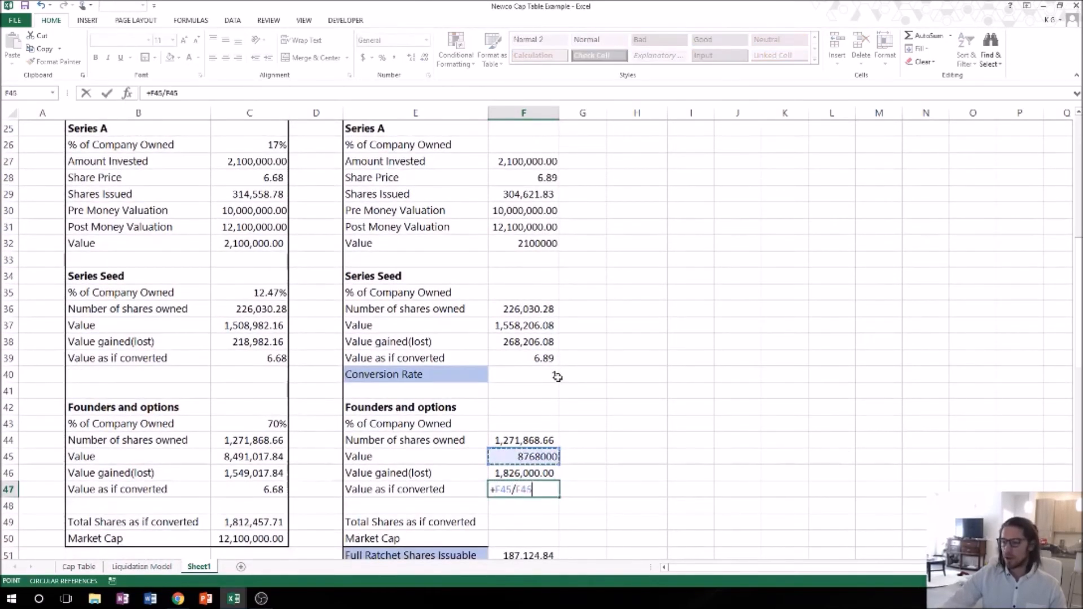
pyautogui.hotkey('ctrl', 'Return')
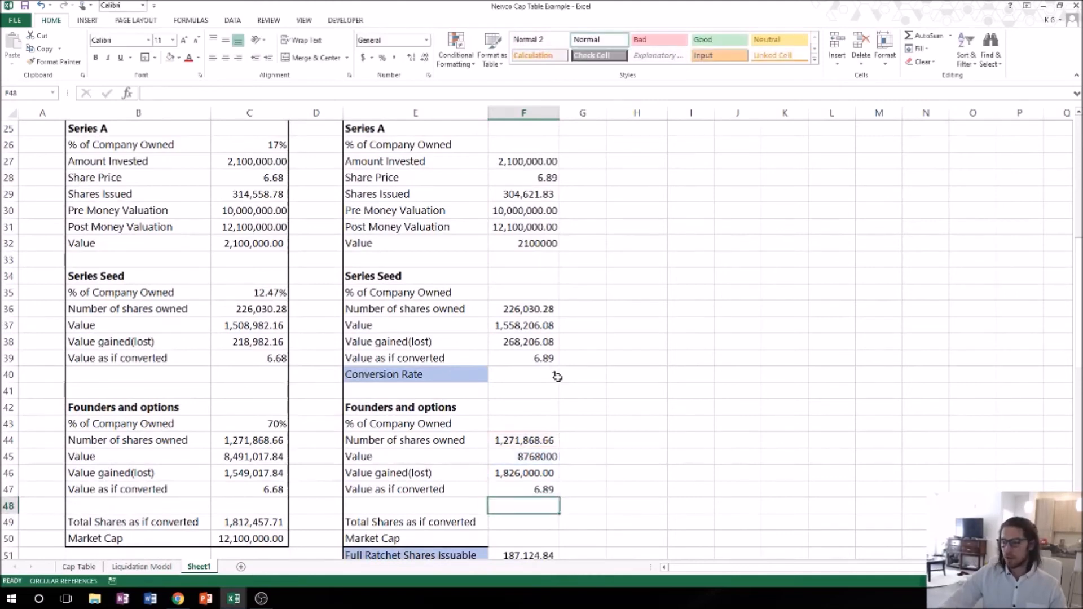
# Calculate Total Shares as if converted in F49 by adding founders and options, Series Seed and Series A shares, F44+F36+F29.
pyautogui.press('Down')
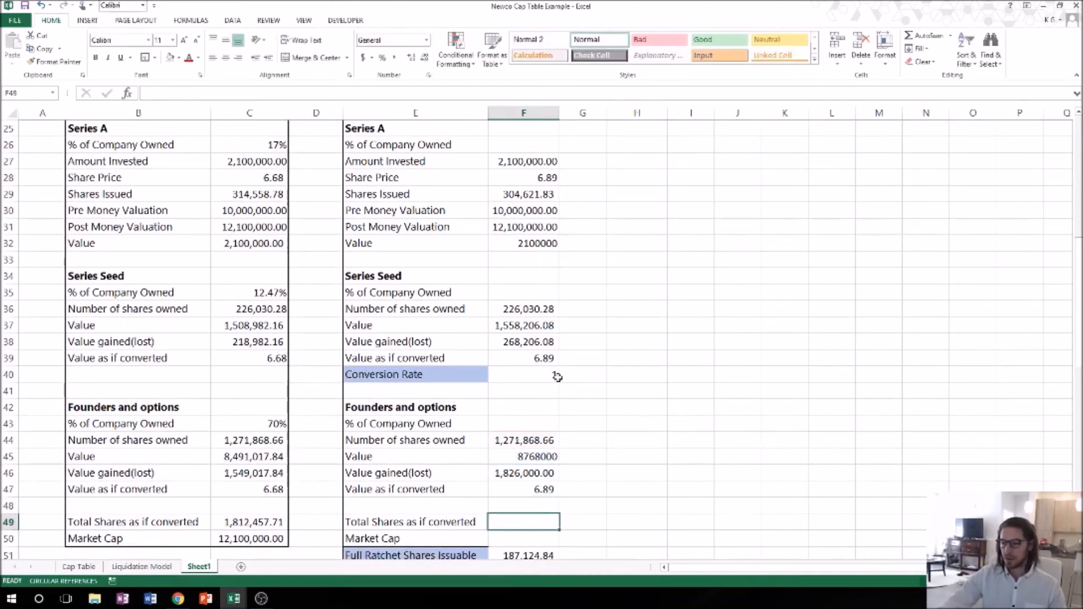
pyautogui.write('+')
pyautogui.press('Up')
pyautogui.press('Up')
pyautogui.press('Up')
pyautogui.press('Up')
pyautogui.press('Up')
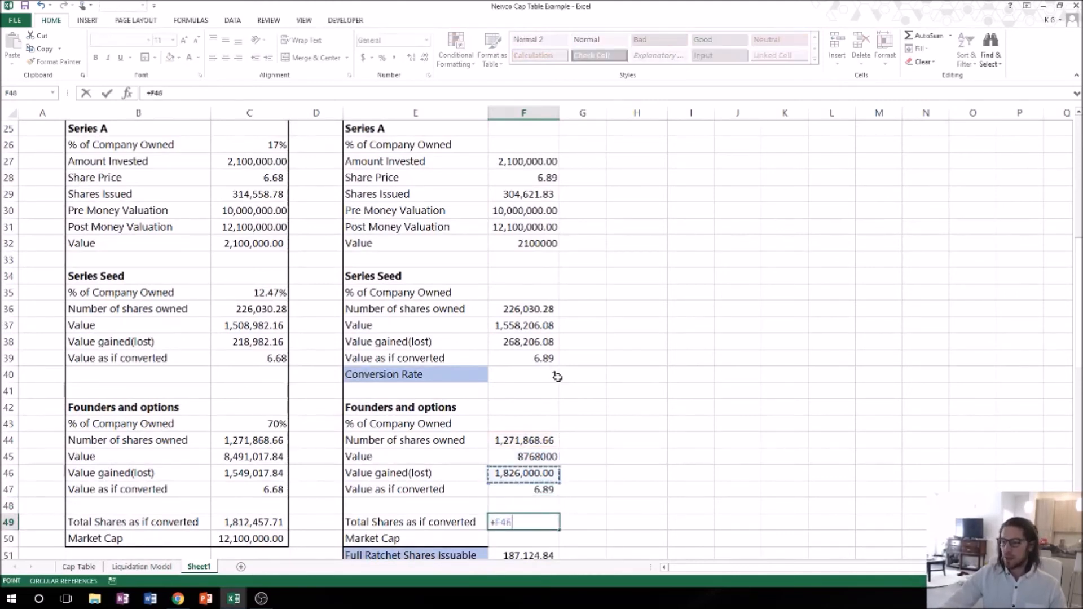
pyautogui.write('+')
pyautogui.press('Up')
pyautogui.press('Up')
pyautogui.press('Up')
pyautogui.press('Up')
pyautogui.press('Up')
pyautogui.press('Up')
pyautogui.press('Up')
pyautogui.press('Up')
pyautogui.press('Up')
pyautogui.press('Up')
pyautogui.press('Up')
pyautogui.press('Up')
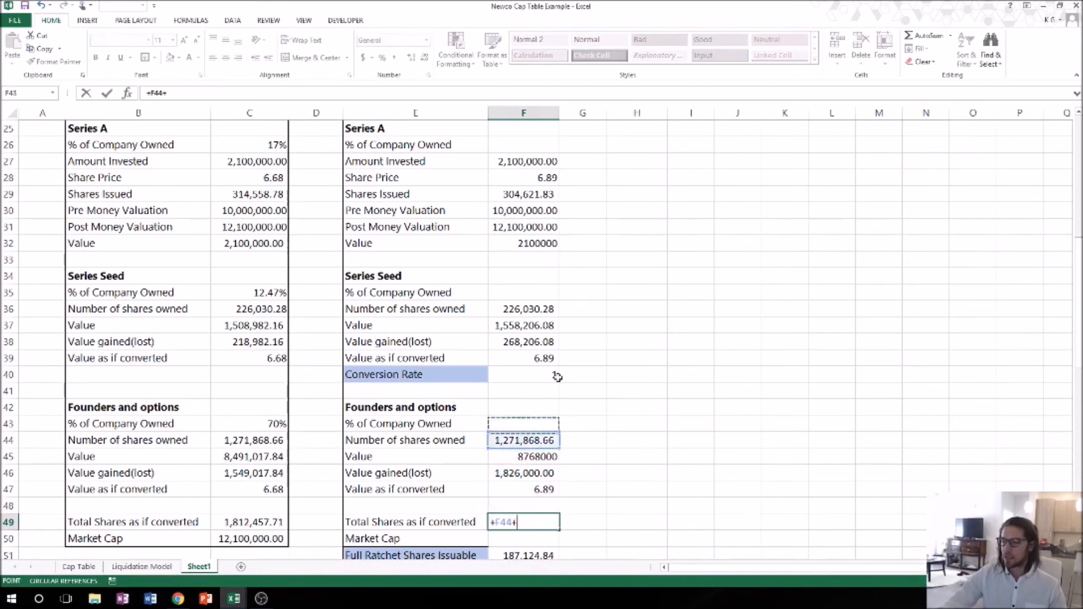
pyautogui.press('Up')
pyautogui.write('+')
pyautogui.press('Up')
pyautogui.press('Up')
pyautogui.press('Up')
pyautogui.press('Up')
pyautogui.press('Up')
pyautogui.press('Up')
pyautogui.press('Up')
pyautogui.press('Up')
pyautogui.press('Up')
pyautogui.press('Up')
pyautogui.press('Up')
pyautogui.press('Up')
pyautogui.press('Up')
pyautogui.press('Up')
pyautogui.press('Up')
pyautogui.press('Up')
pyautogui.press('Up')
pyautogui.press('Up')
pyautogui.press('Up')
pyautogui.press('Up')
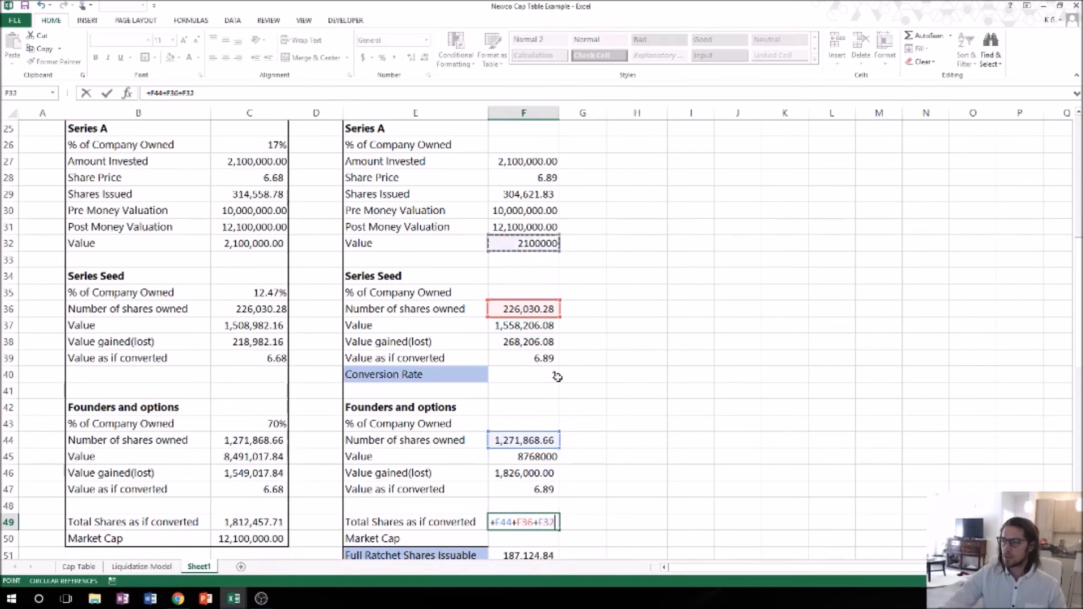
pyautogui.hotkey('ctrl', 'Return')
pyautogui.press('Return')
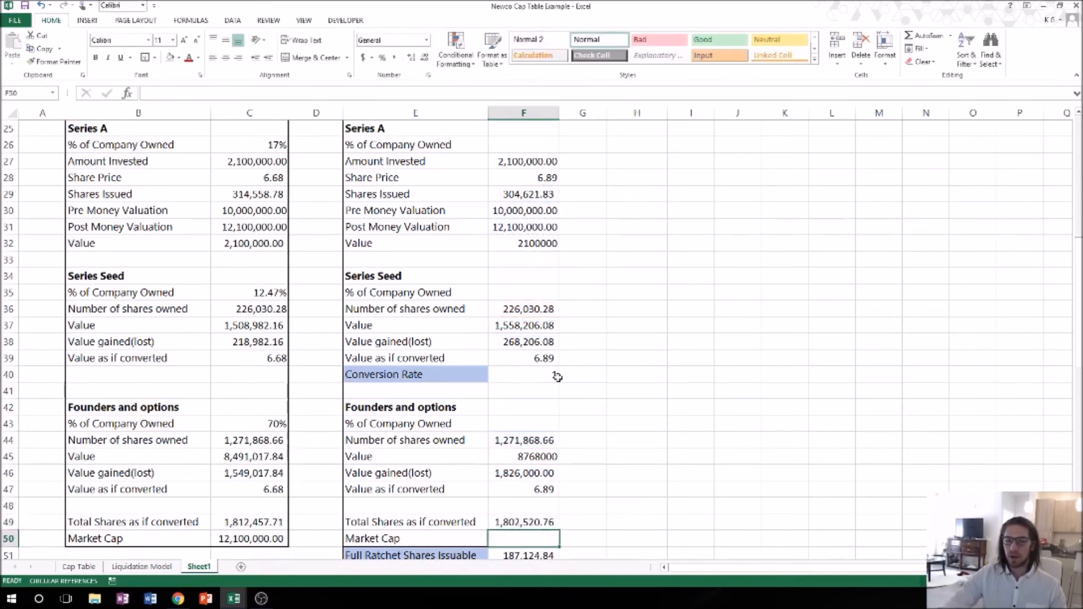
# Calculate the Series A round Market Cap in F50 as total shares times value as if converted, F49*F47.
pyautogui.write('+')
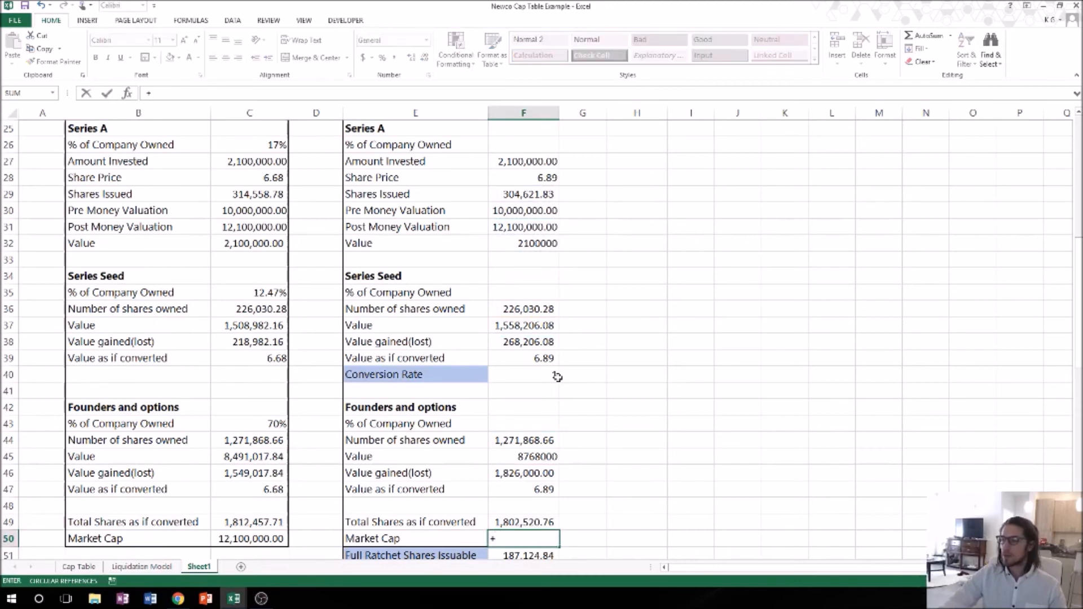
pyautogui.press('Up')
pyautogui.write('*')
pyautogui.press('Up')
pyautogui.press('Up')
pyautogui.press('Up')
pyautogui.press('Return')
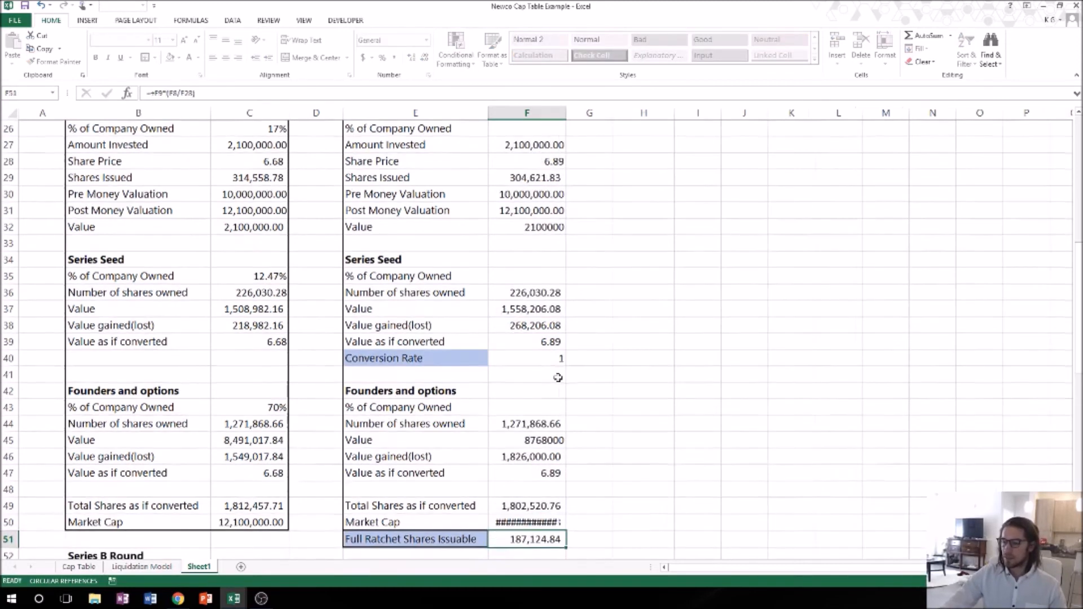
pyautogui.press('Up')
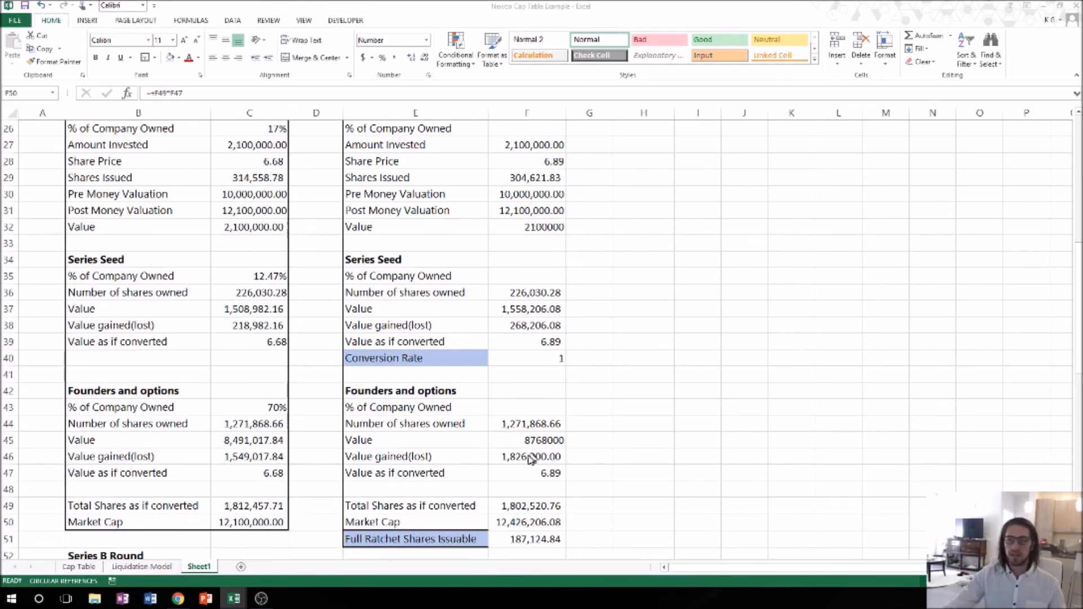
pyautogui.click(505, 520)
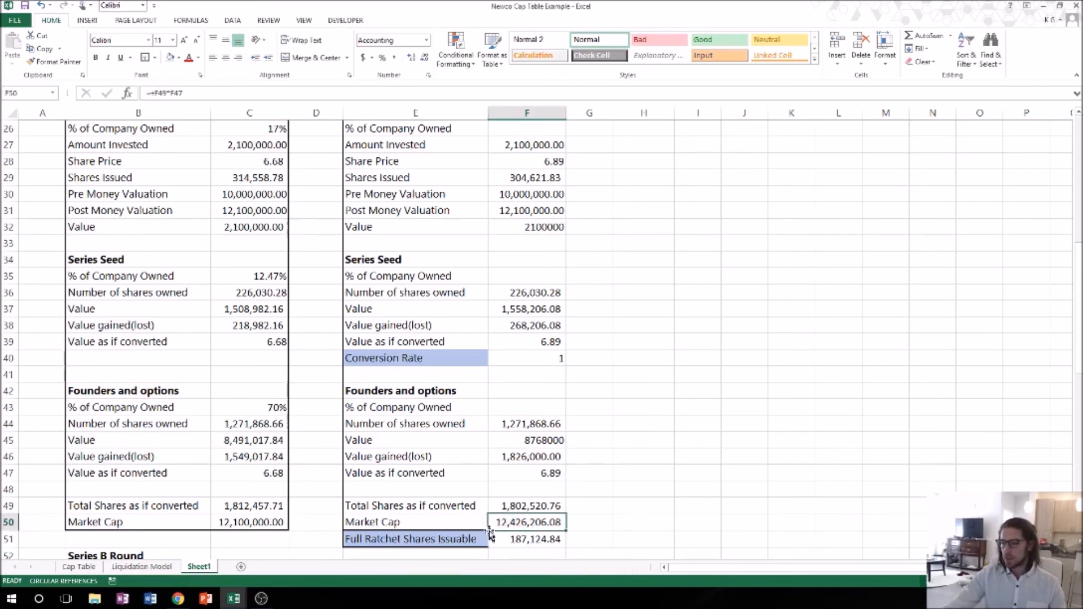
# Calculate the Founders and options % of Company Owned in F43 as shares owned over total shares, F44/F49.
pyautogui.doubleClick(545, 409)
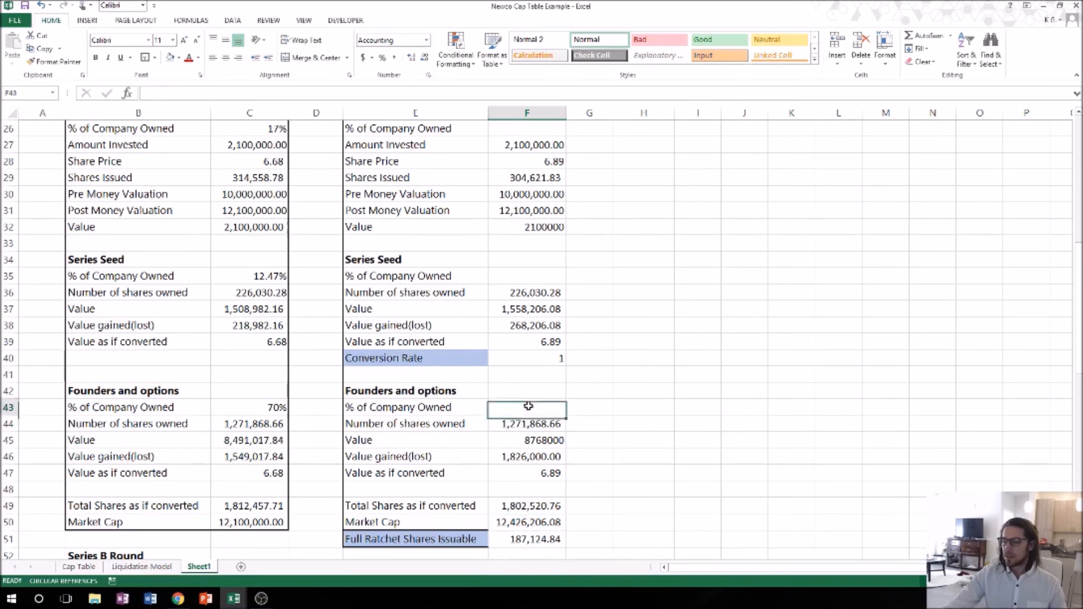
pyautogui.press('Down')
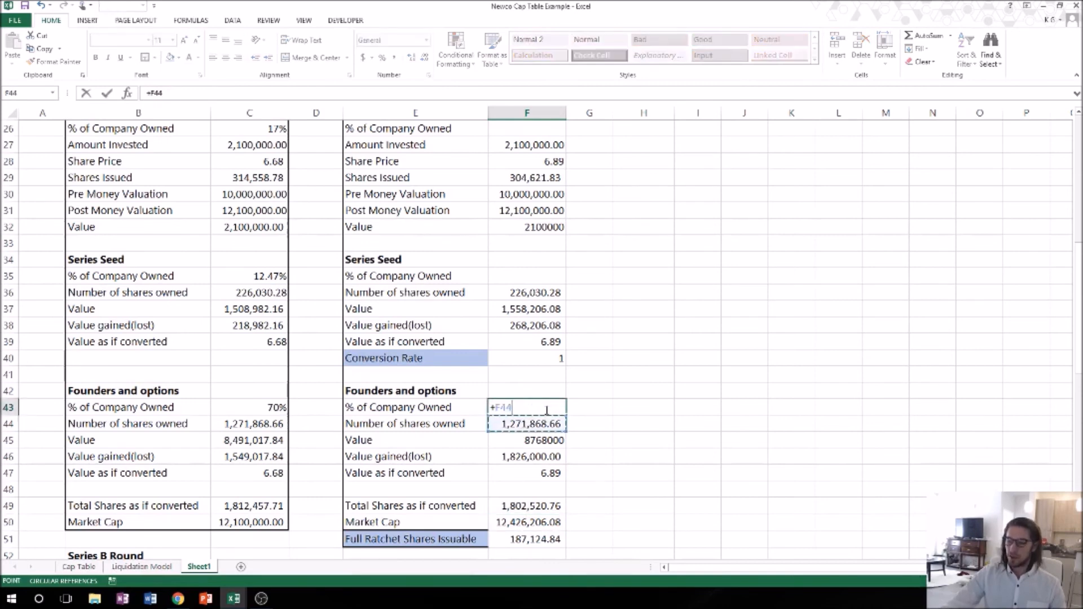
pyautogui.write('/')
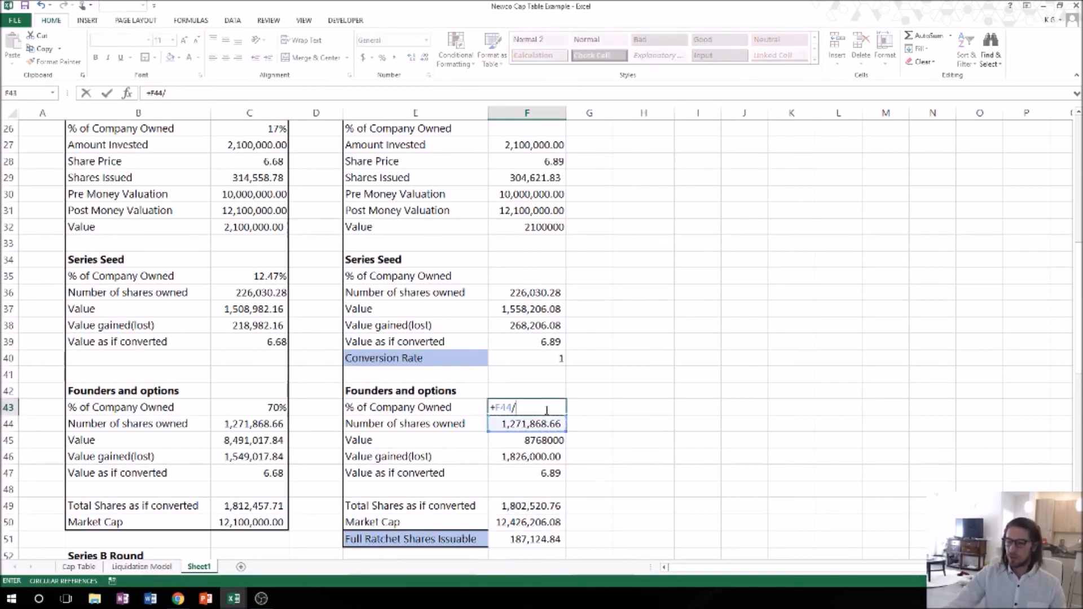
pyautogui.click(534, 505)
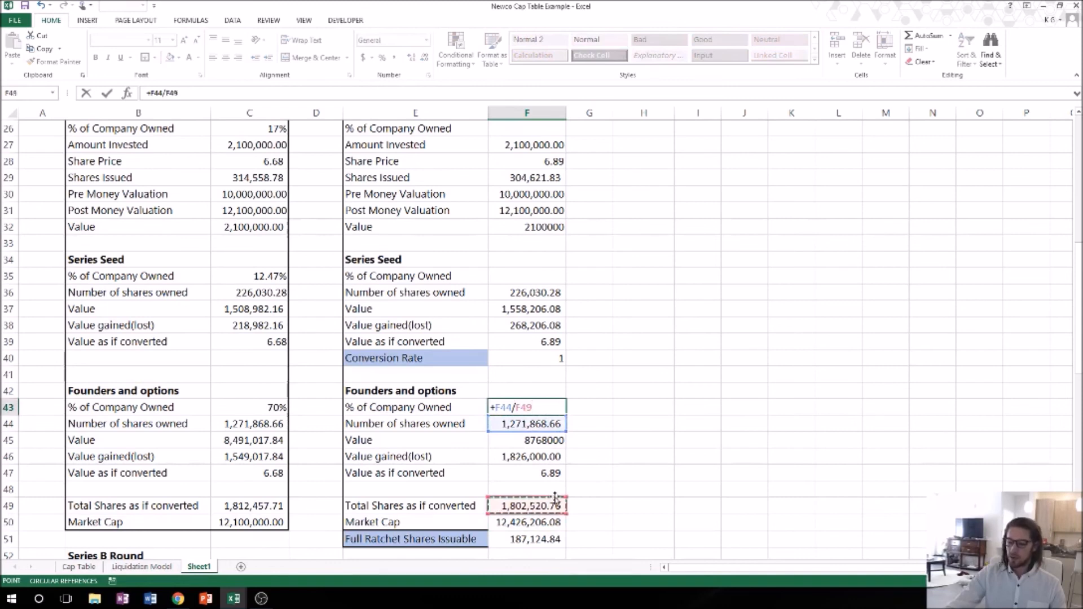
pyautogui.press('Return')
# Calculate the Series Seed % of Company Owned in F35 as shares owned over total shares, F36/F49.
pyautogui.click(528, 275)
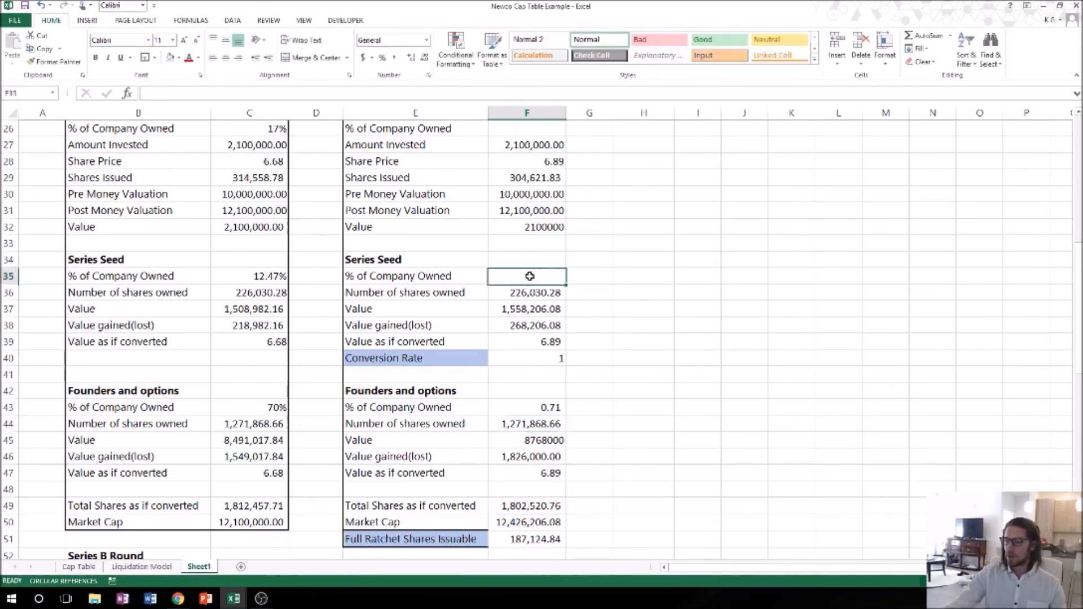
pyautogui.write('+')
pyautogui.click(529, 291)
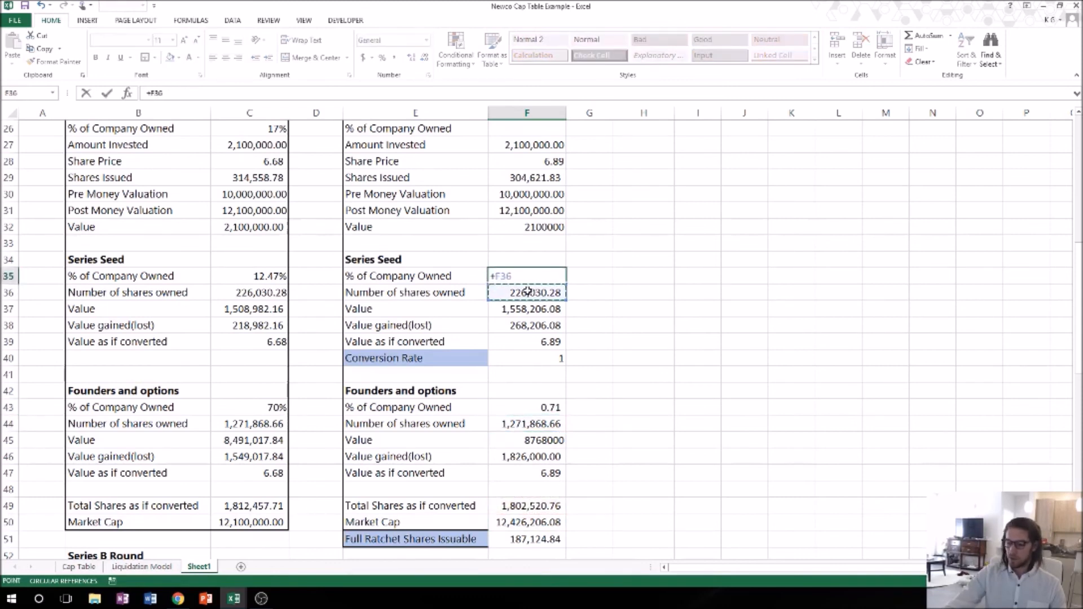
pyautogui.write('/')
pyautogui.click(515, 505)
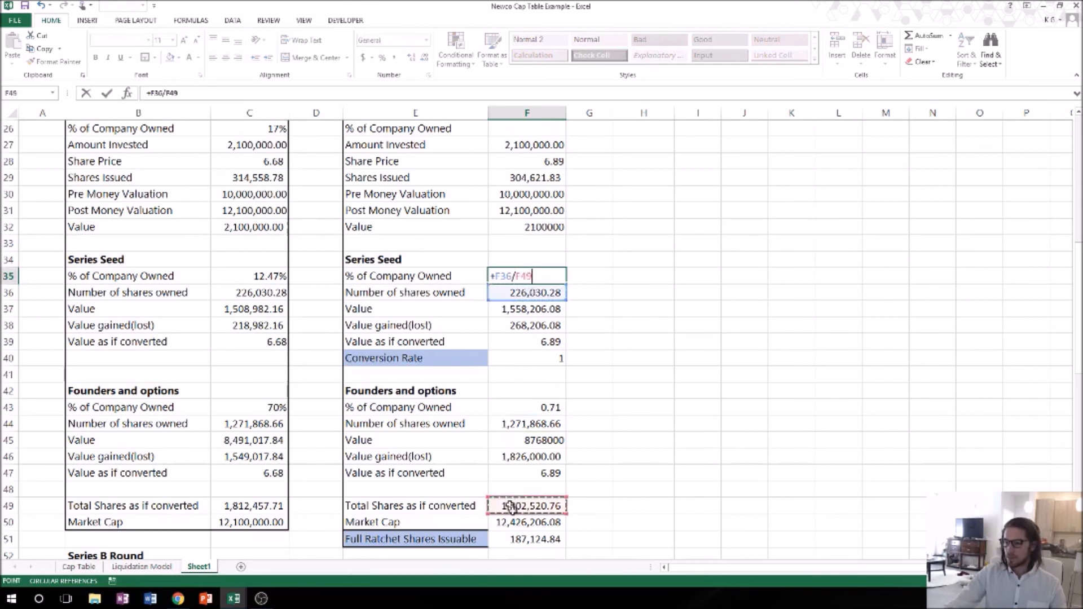
pyautogui.press('Return')
# Calculate the Series A % of Company Owned in F26 as shares issued over total shares, F29/F49.
pyautogui.scroll(2, 536, 226)
pyautogui.click(540, 223)
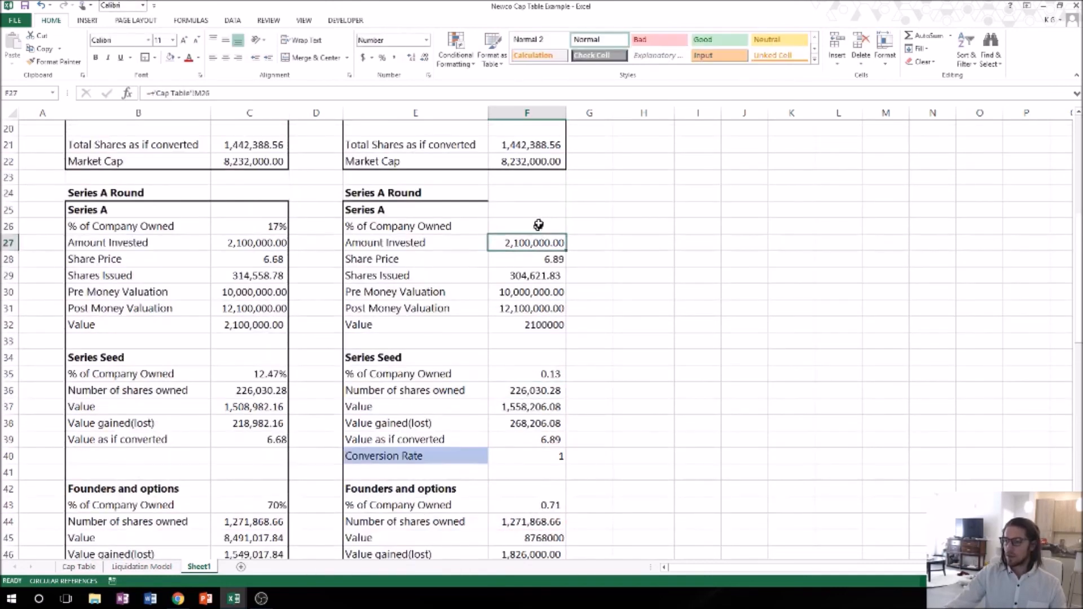
pyautogui.write('+')
pyautogui.click(547, 275)
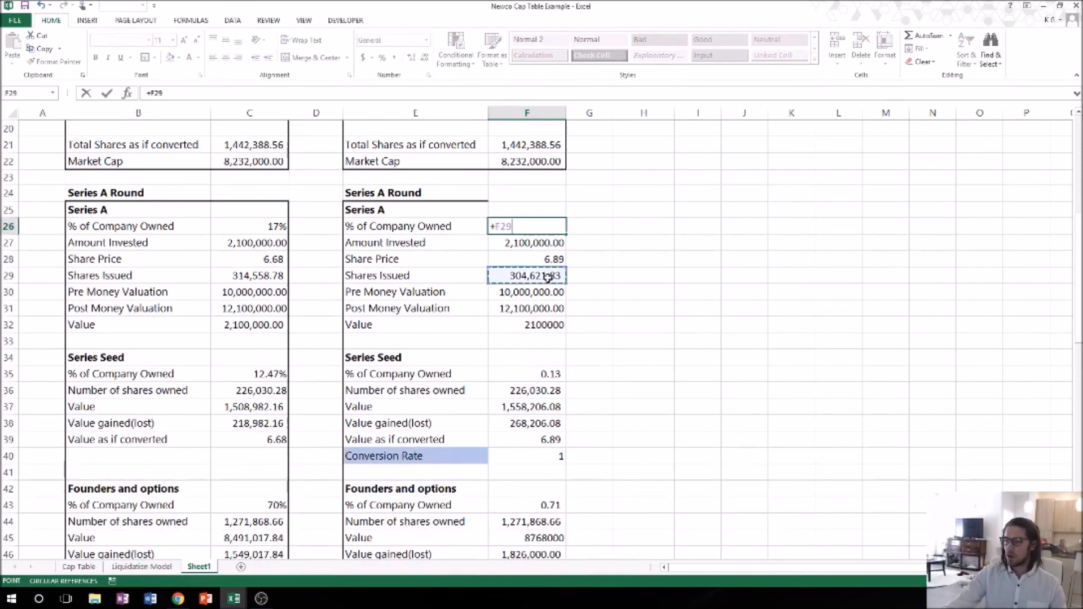
pyautogui.write('/')
pyautogui.scroll(-2, 556, 362)
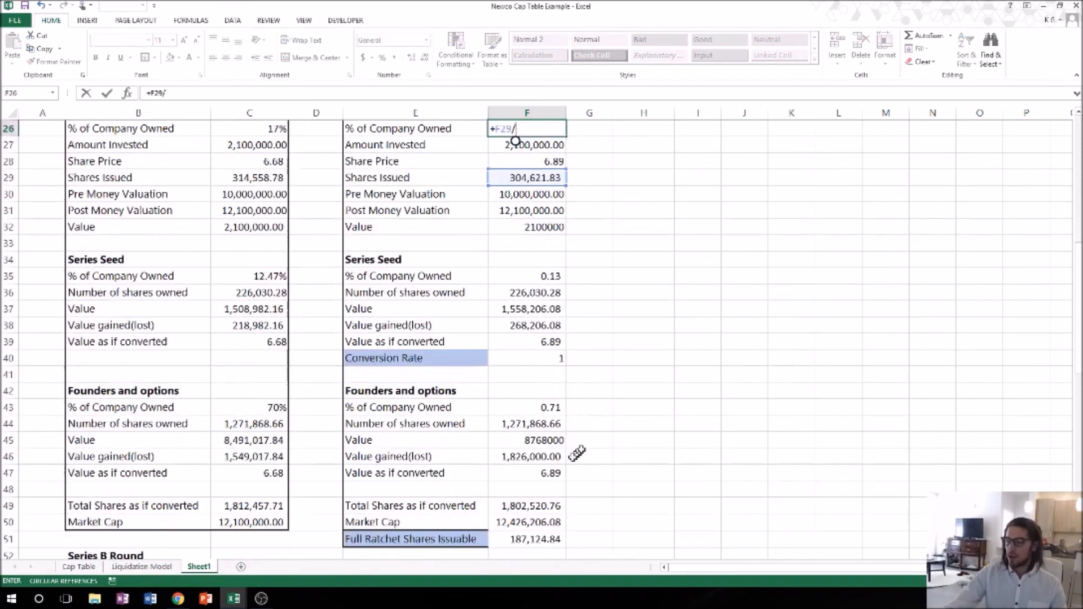
pyautogui.click(537, 511)
pyautogui.press('Return')
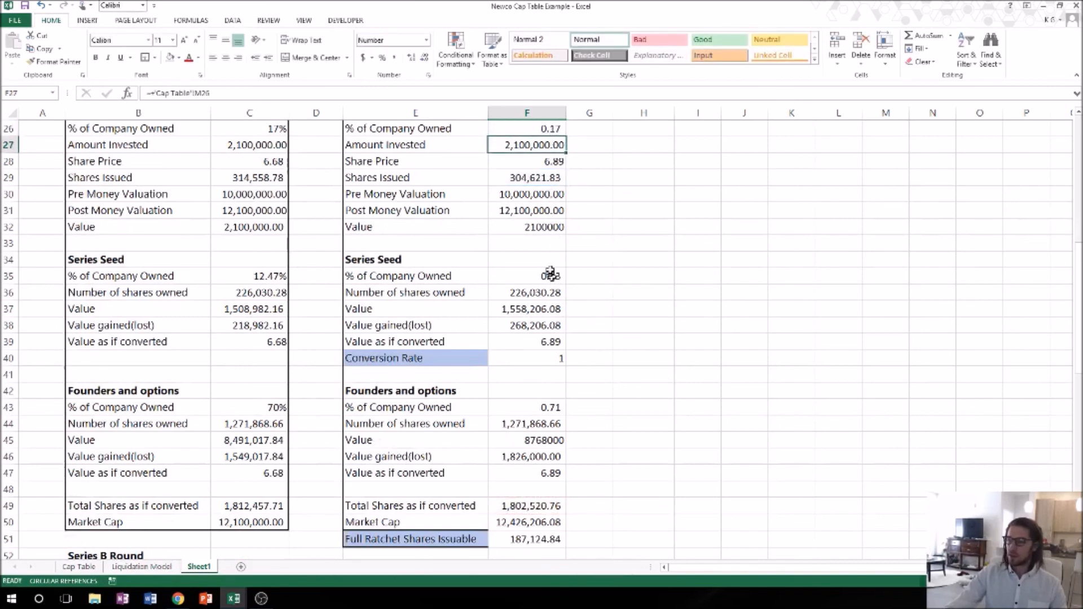
# In G35, add the Series Seed and Series A % of Company Owned with the formula F35+F26.
pyautogui.click(599, 276)
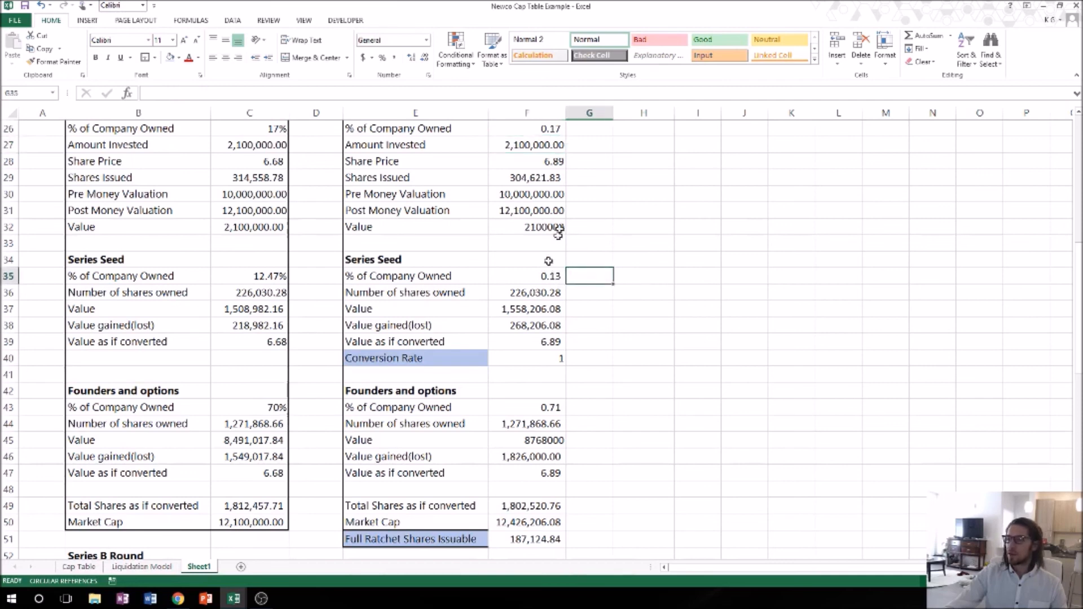
pyautogui.write('+')
pyautogui.press('Left')
pyautogui.write('+')
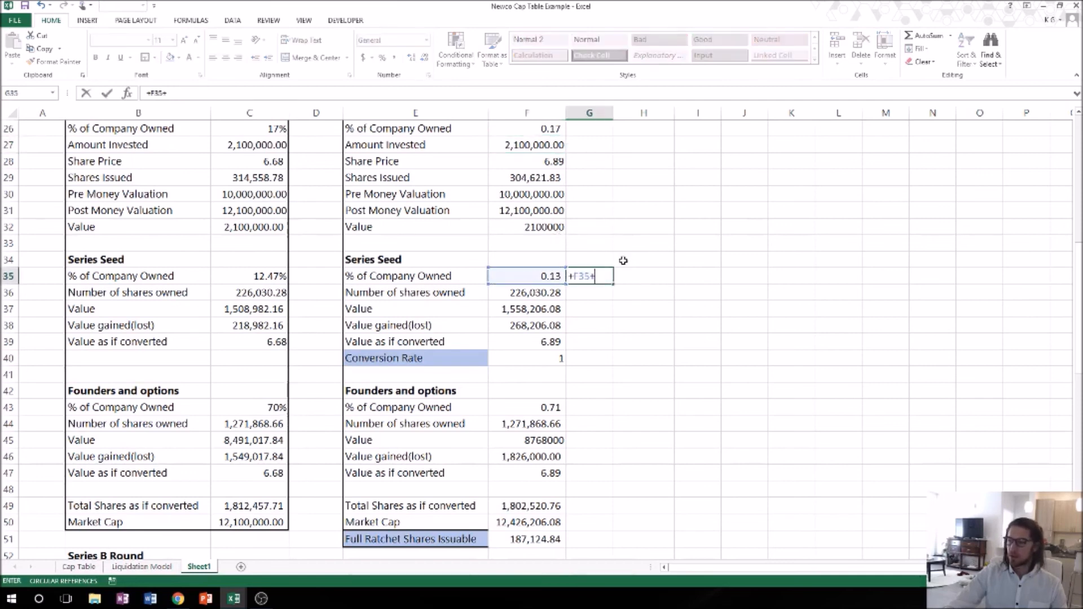
pyautogui.click(536, 129)
pyautogui.press('Return')
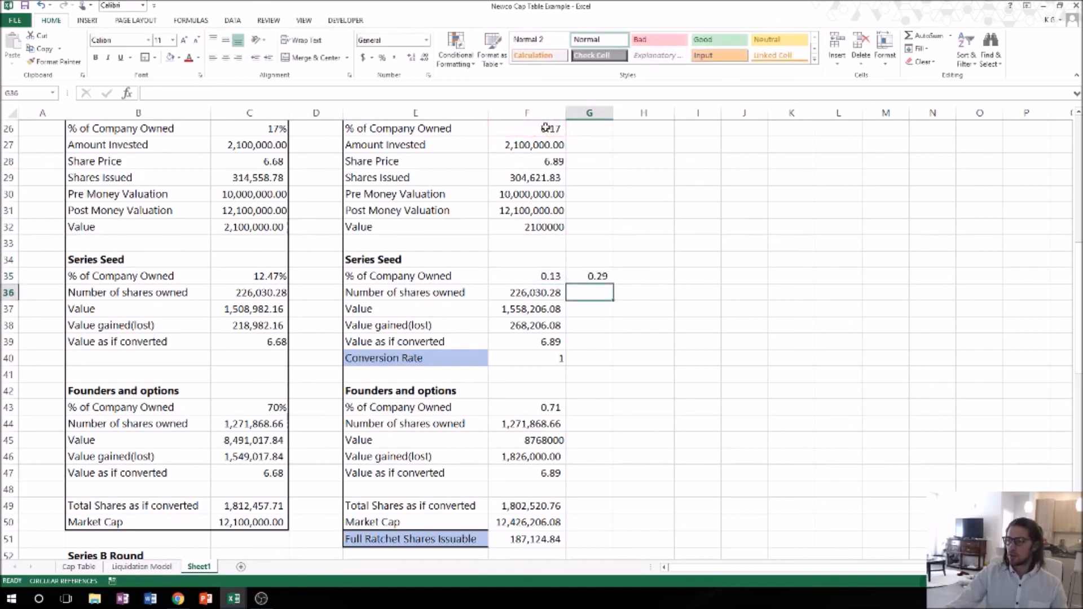
# In G43, add the Founders and options % of Company Owned to the subtotal above, F43+G35, to check total ownership.
pyautogui.click(602, 406)
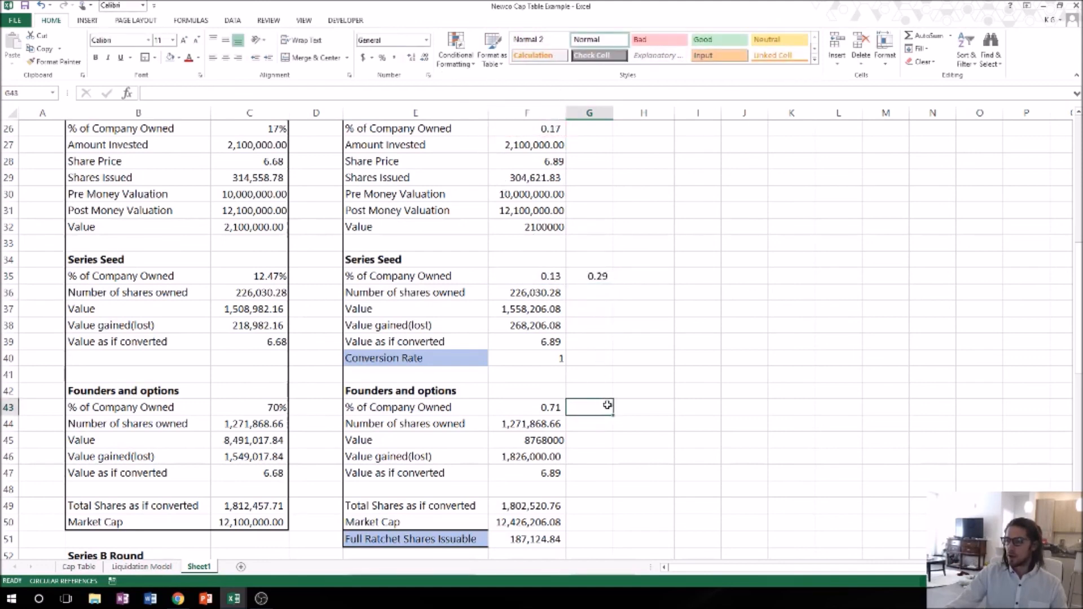
pyautogui.write('+')
pyautogui.press('Left')
pyautogui.write('+')
pyautogui.press('Up')
pyautogui.press('Up')
pyautogui.press('Up')
pyautogui.press('Up')
pyautogui.press('Up')
pyautogui.press('Up')
pyautogui.press('Up')
pyautogui.press('Up')
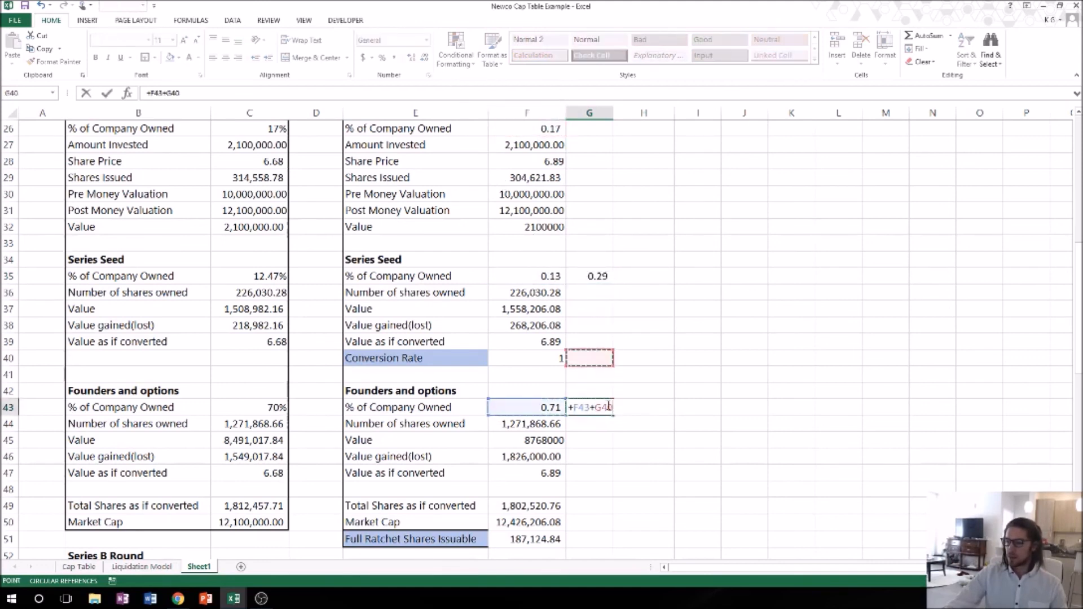
pyautogui.press('Return')
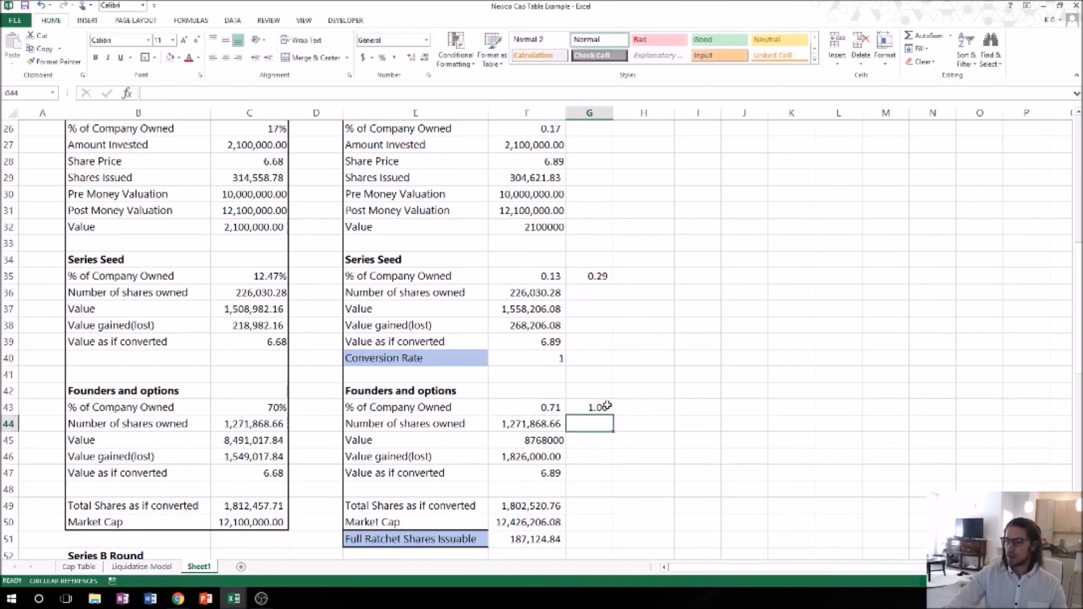
# Format the ownership check sum in G43 as a percentage and clear the cell's contents.
pyautogui.click(606, 405)
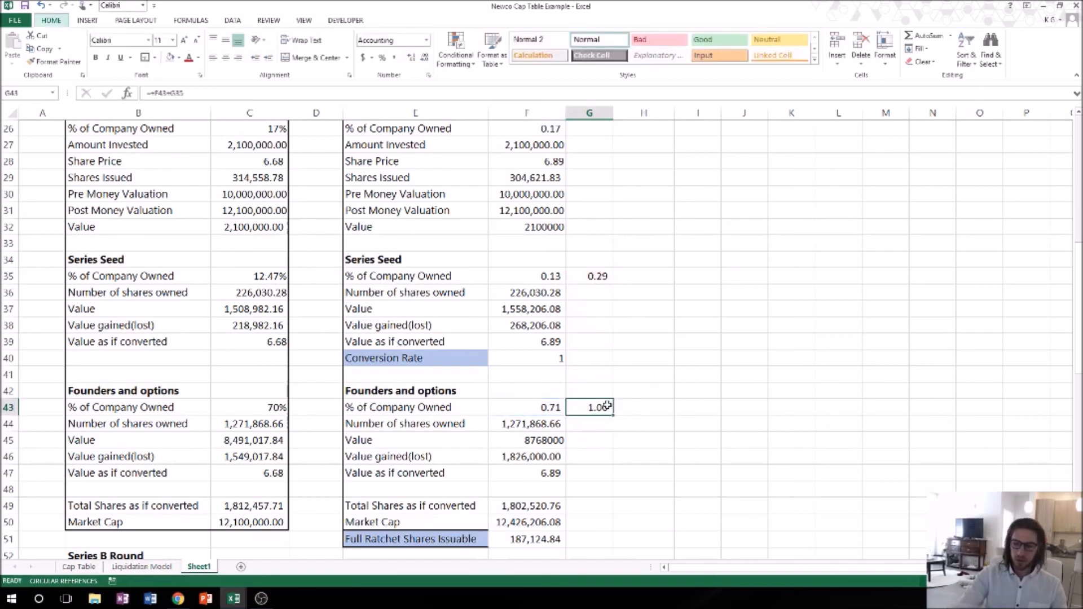
pyautogui.hotkey('ctrl', 'shift', '5')
pyautogui.press('Delete')
pyautogui.scroll(-1, 594, 438)
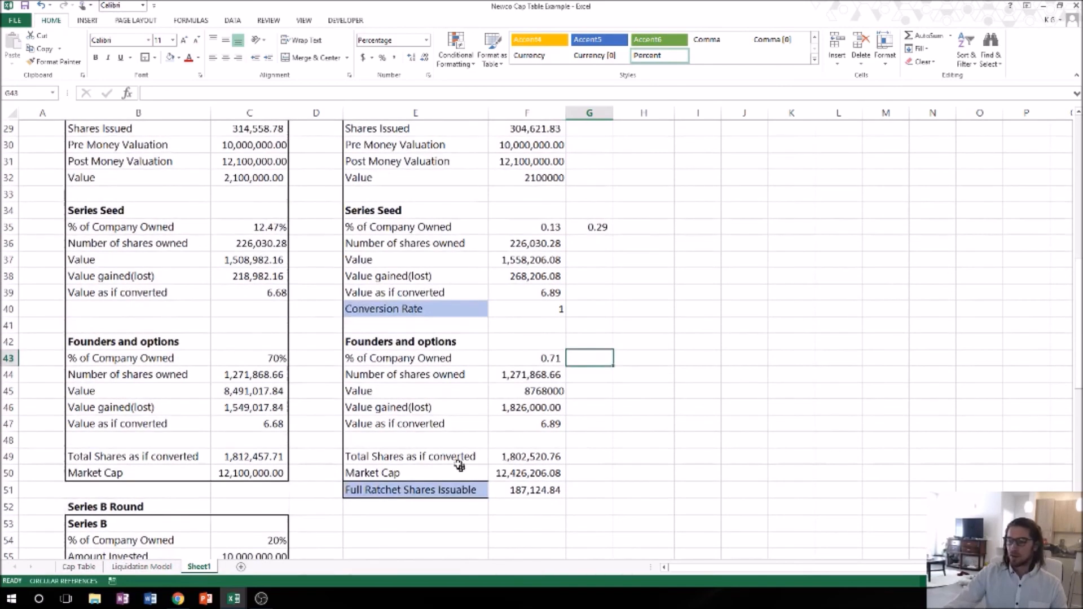